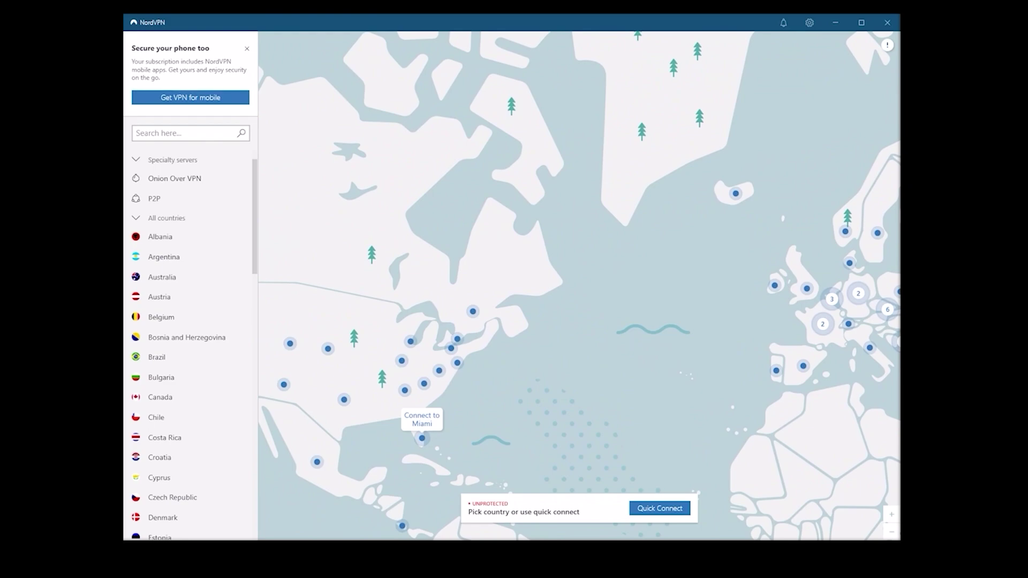
# Step: Connect the VPN to the Miami server
pyautogui.click(422, 438)
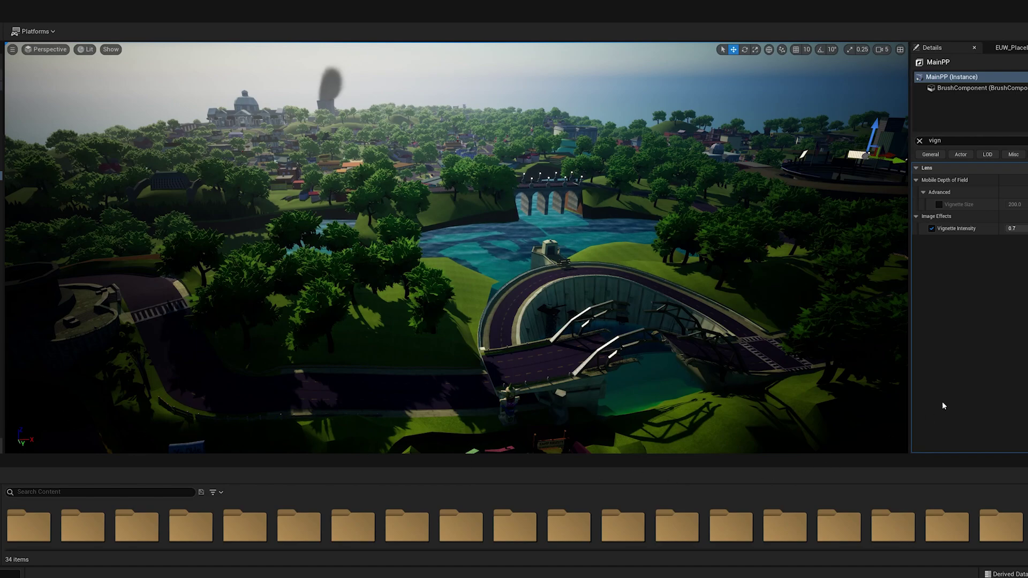
# Step: In Unreal Editor, compare the scene with and without MainPP's Vignette Intensity override, leaving the override disabled
pyautogui.click(931, 229)
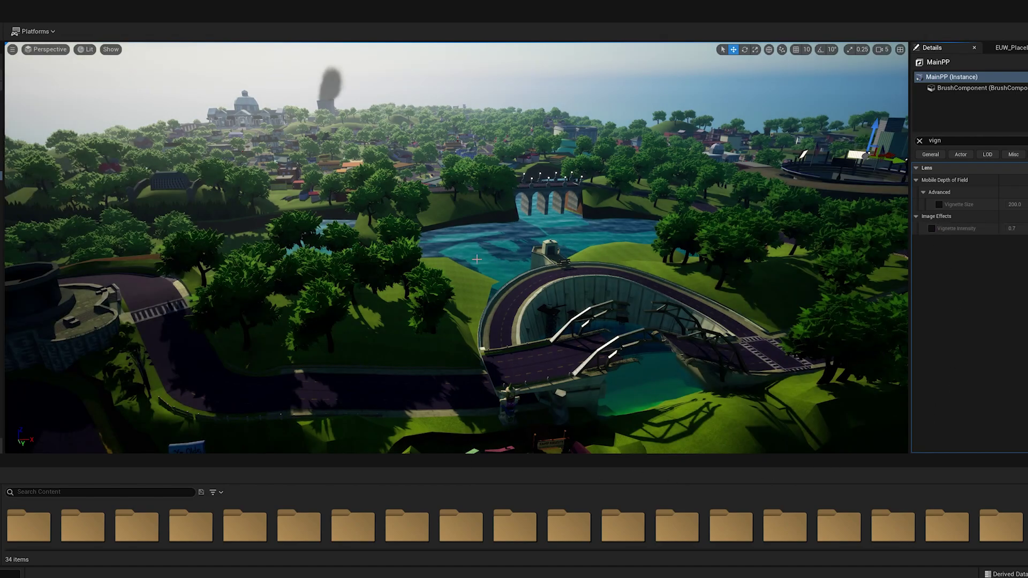
pyautogui.click(932, 228)
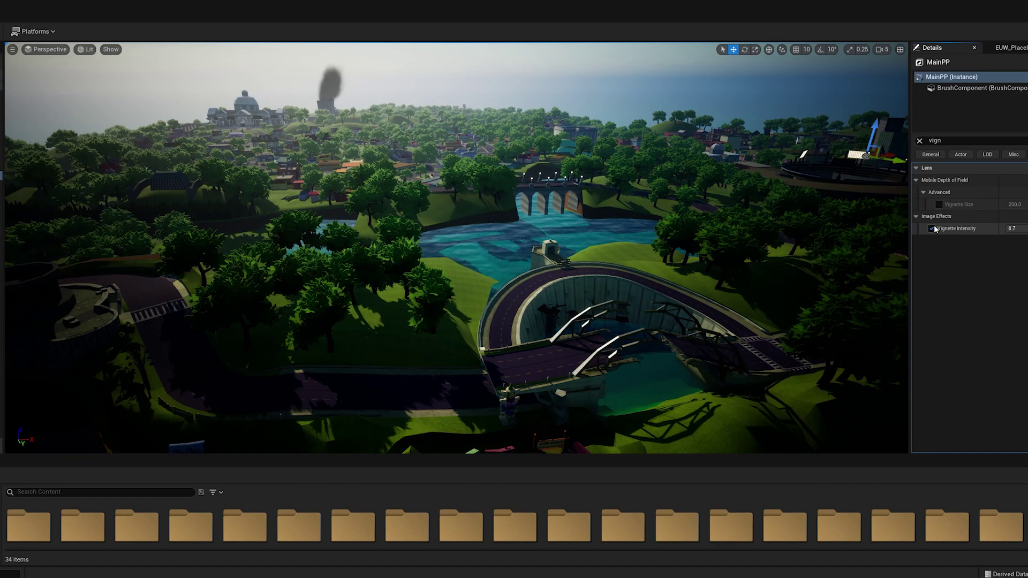
pyautogui.click(932, 229)
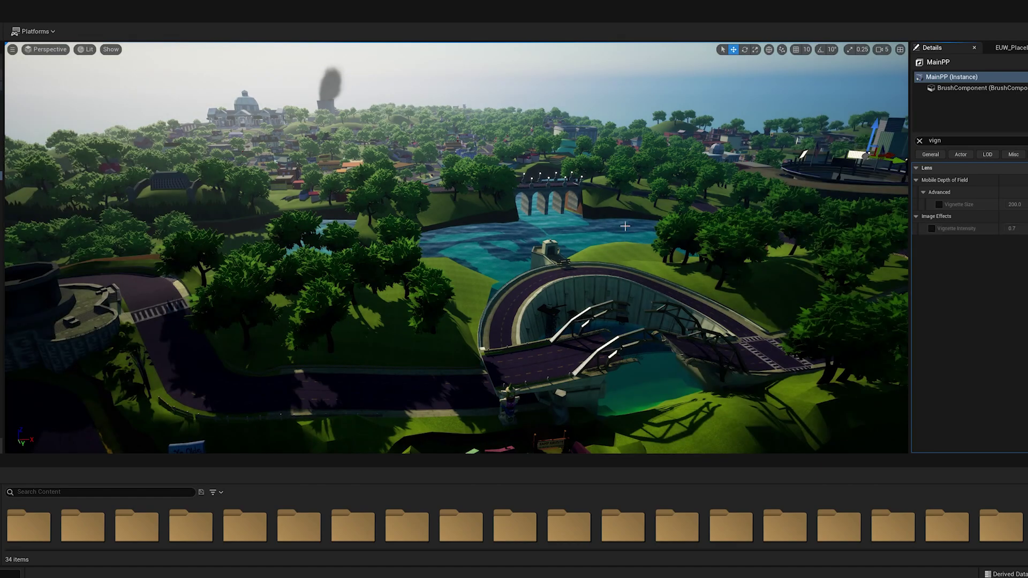
# Step: Filter MainPP's properties by "satur" and access the global Saturation setting under Color Grading
pyautogui.press('BackSpace')
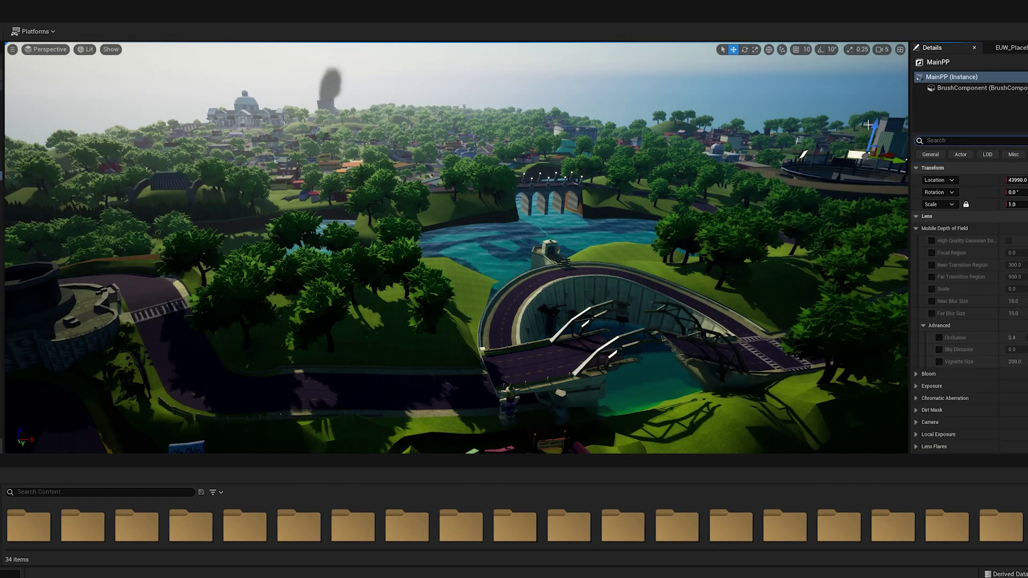
pyautogui.write('satur')
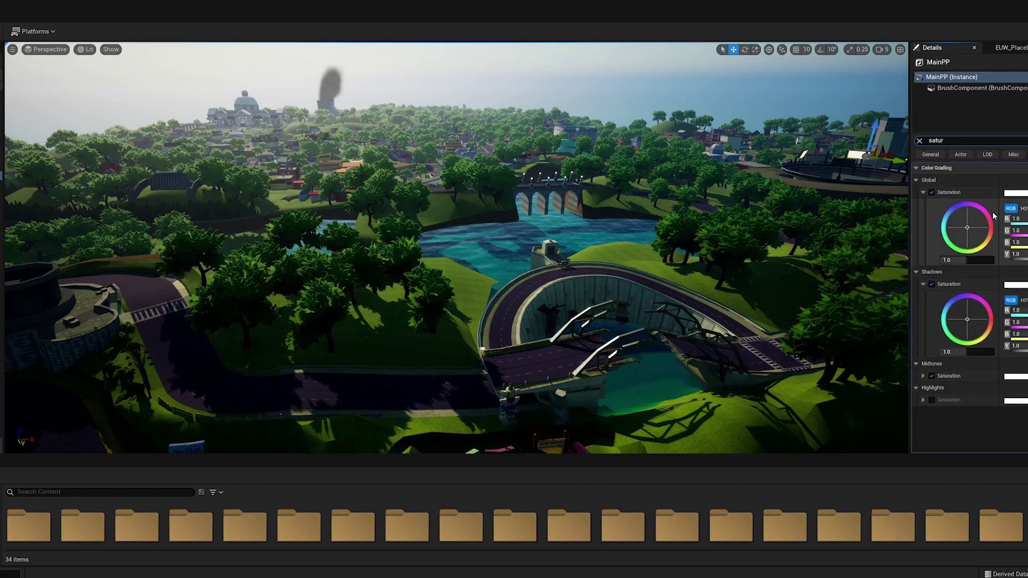
pyautogui.click(966, 259)
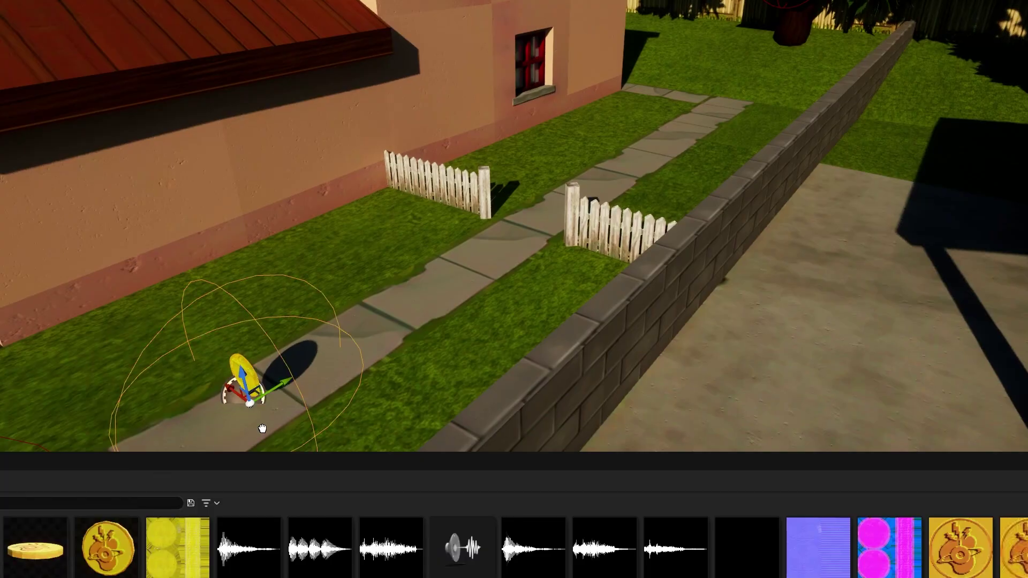
# Step: Place further Coin blueprint actors along the stone path beside the house, continuing past the picket fence gap
pyautogui.moveTo(263, 428); pyautogui.dragTo(454, 281)
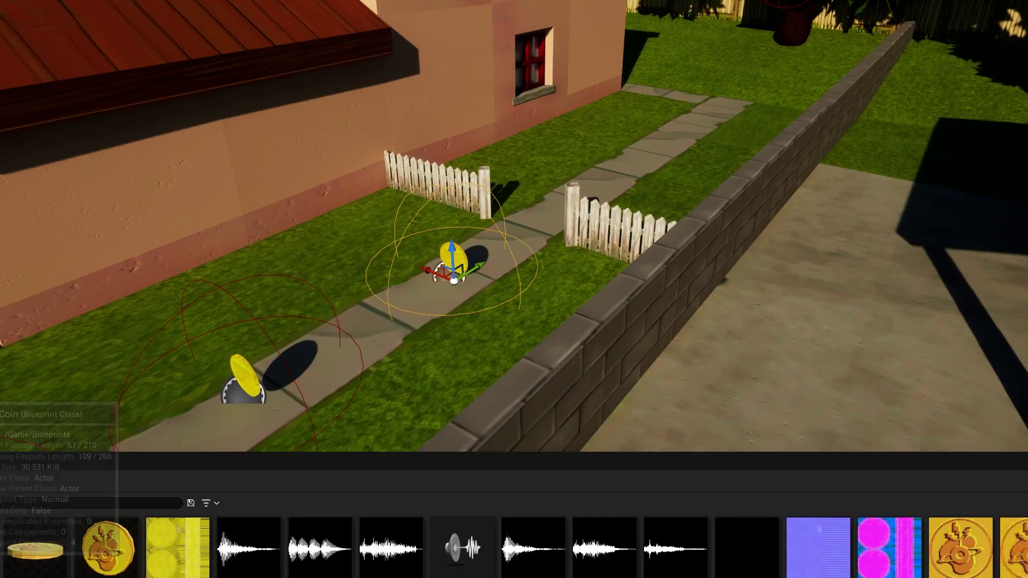
pyautogui.moveTo(107, 549); pyautogui.dragTo(616, 175)
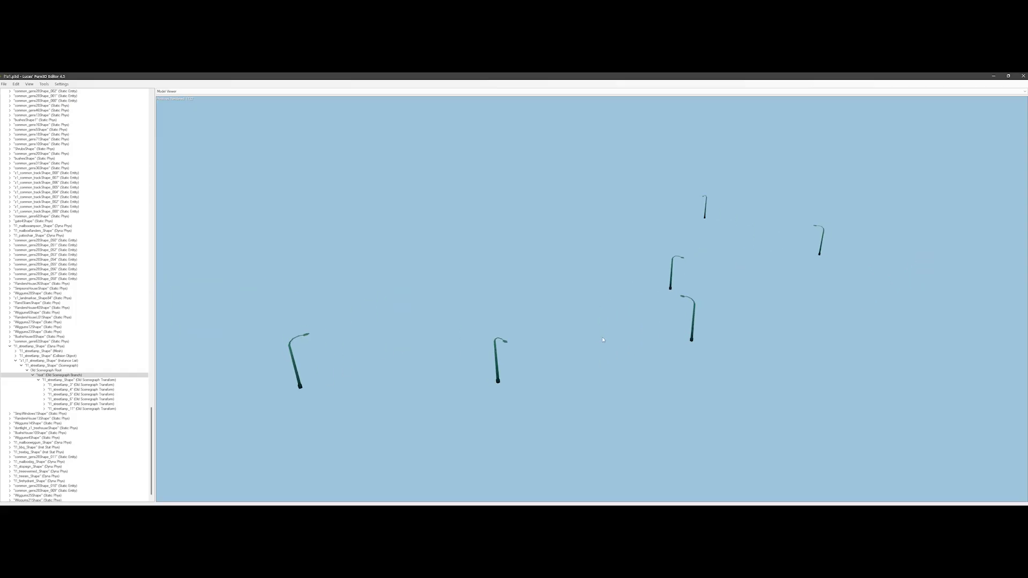
# Step: Switch to Lucas' Pure3D Editor, inspect the streetlamp instances, and open the options for the root file entry
pyautogui.moveTo(544, 333); pyautogui.dragTo(588, 334)
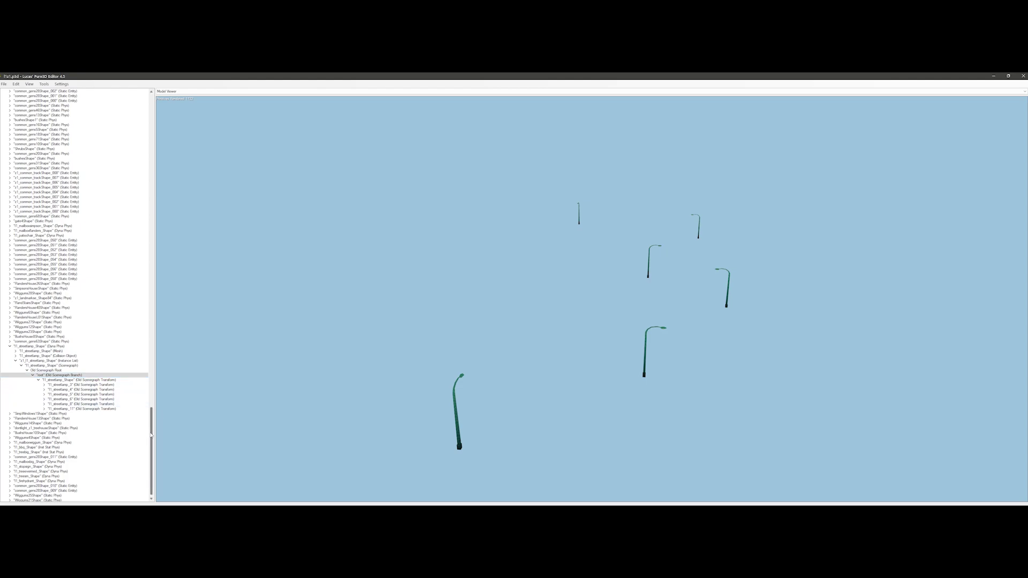
pyautogui.moveTo(151, 435); pyautogui.dragTo(151, 124)
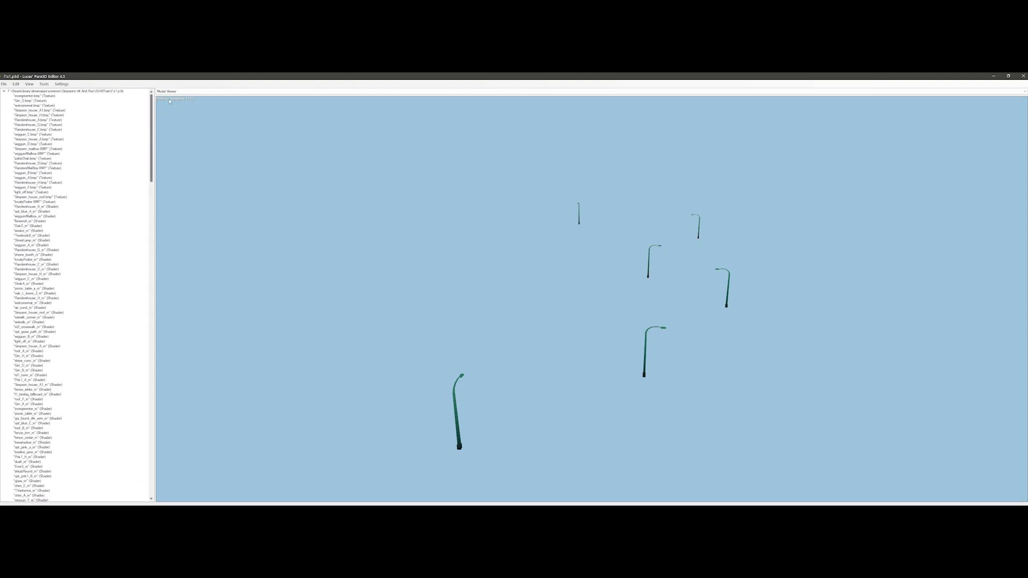
pyautogui.click(75, 91)
pyautogui.rightClick(75, 92)
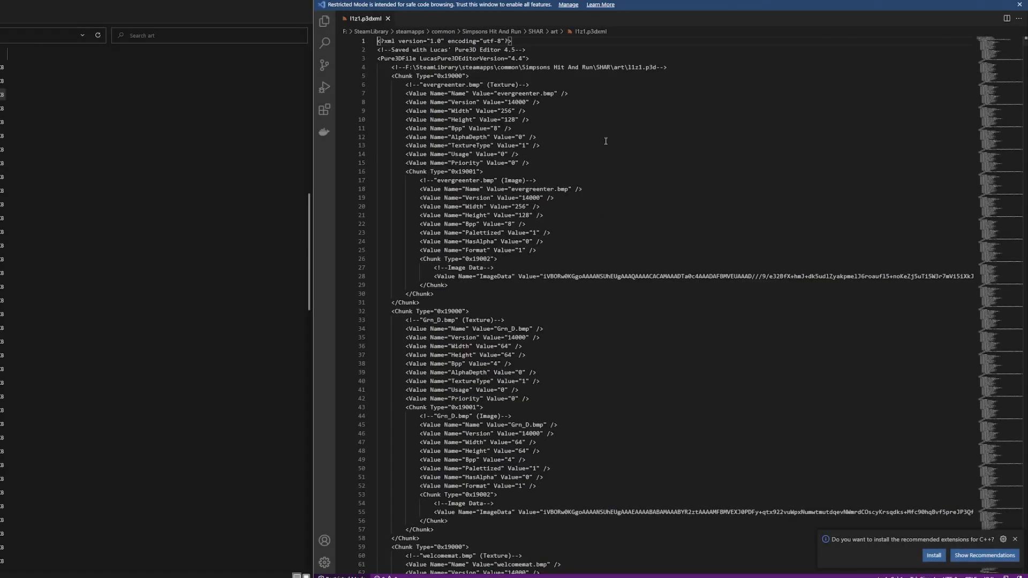
# Step: Switch to Visual Studio Code and examine the coordinate, UV, colour and index lists in l1z1.p3dxml, dismissing the update notice
pyautogui.click(985, 115)
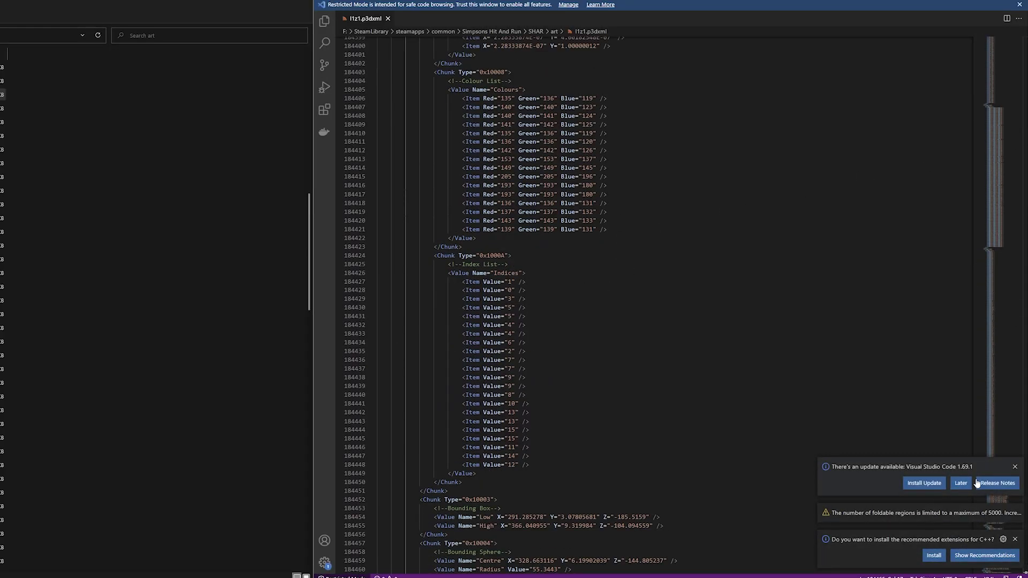
pyautogui.click(1014, 466)
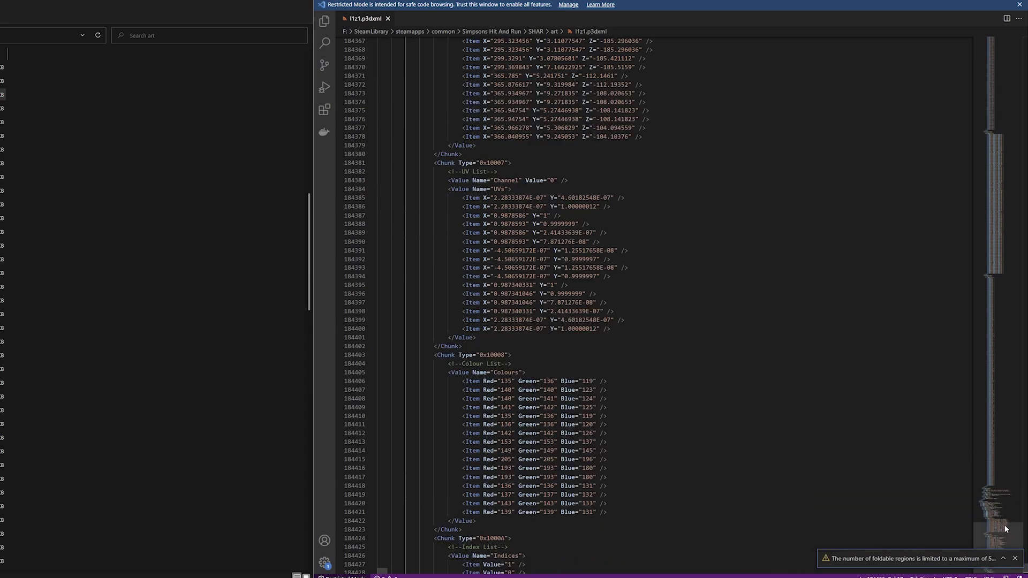
pyautogui.moveTo(1004, 537); pyautogui.dragTo(1004, 534)
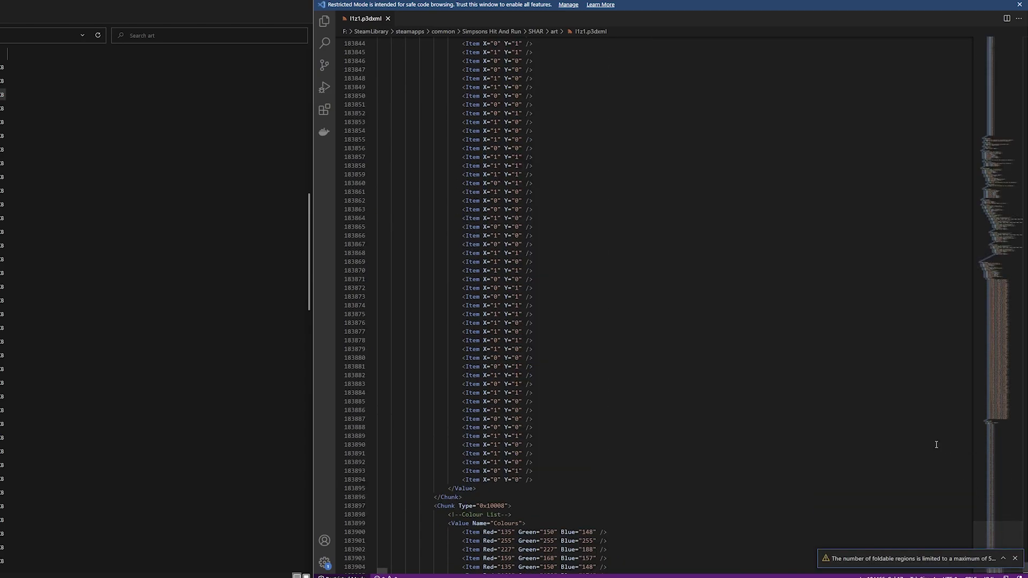
pyautogui.scroll(12, 664, 326)
pyautogui.scroll(15, 660, 317)
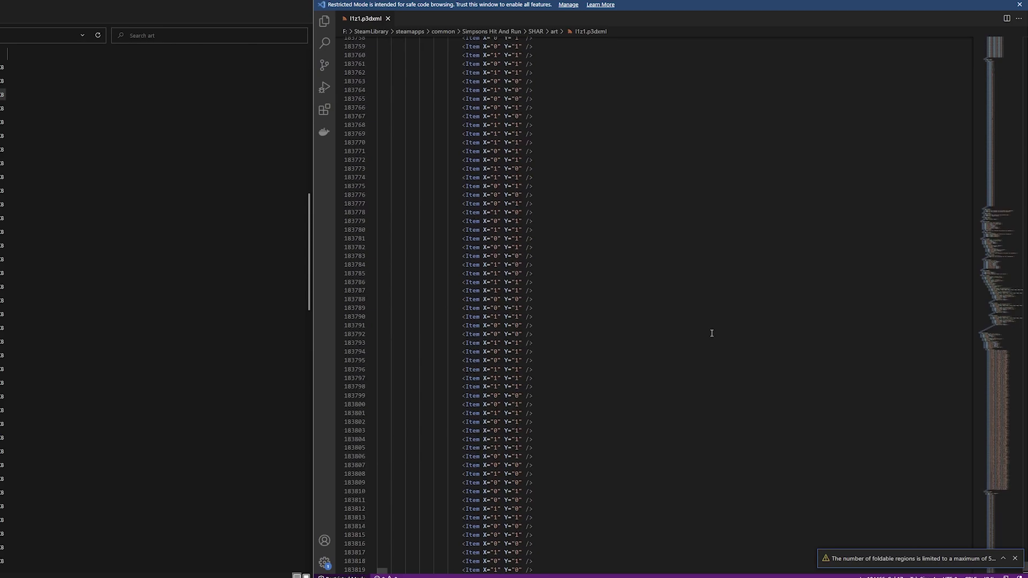
pyautogui.scroll(12, 694, 331)
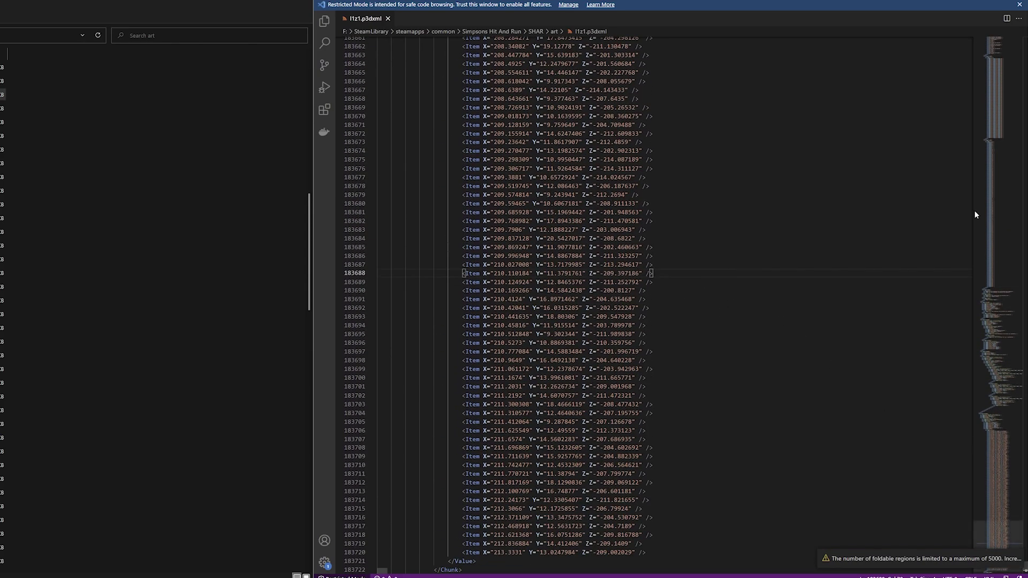
pyautogui.moveTo(993, 533); pyautogui.dragTo(996, 520)
pyautogui.click(783, 359)
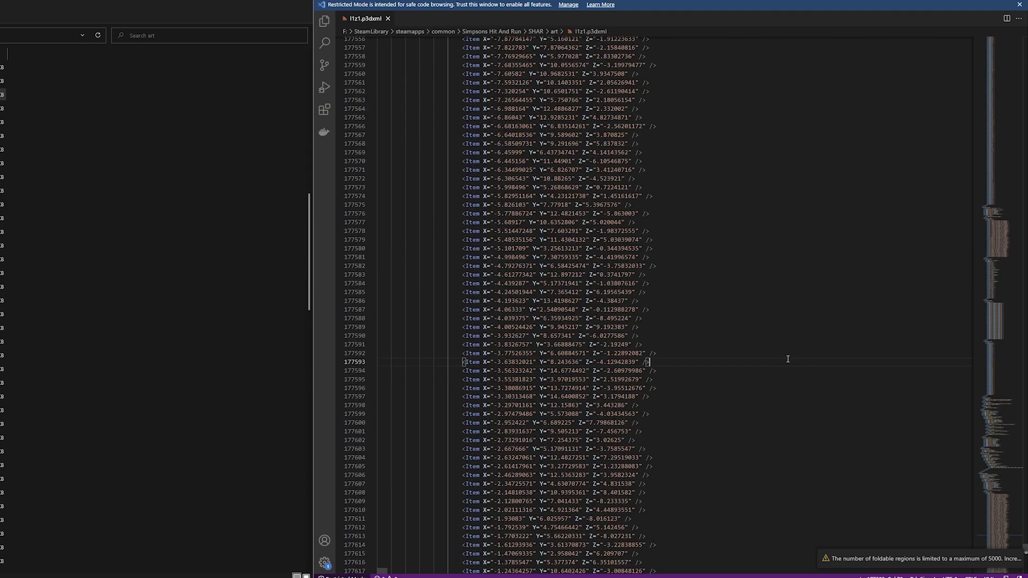
pyautogui.scroll(17, 715, 335)
pyautogui.scroll(1, 713, 299)
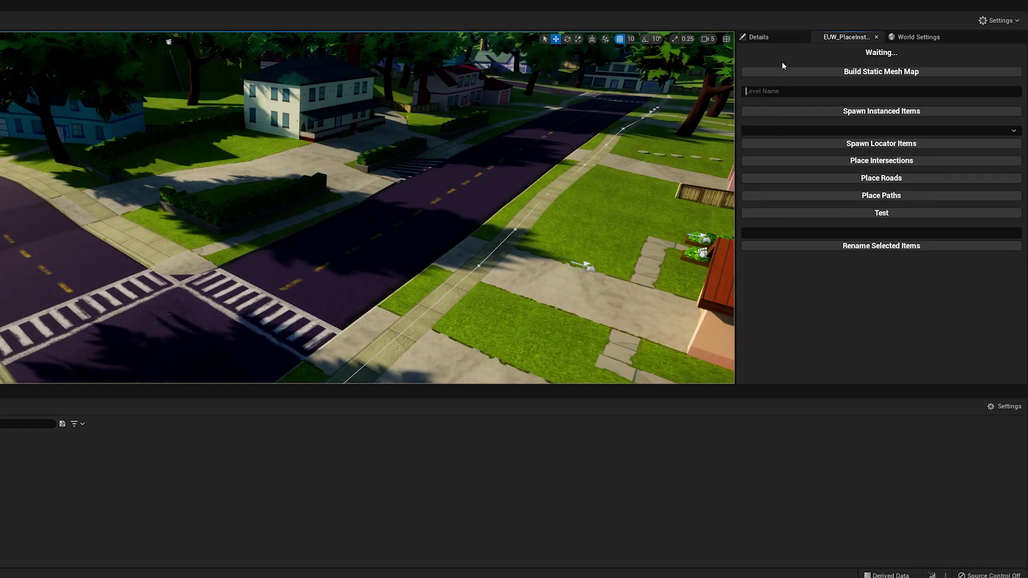
# Step: Switch to Unreal Editor, set the level name to l1z1 in the placement utility, and spawn its instanced items
pyautogui.write('l1z1')
pyautogui.moveTo(318, 210); pyautogui.dragTo(296, 332, button='right')
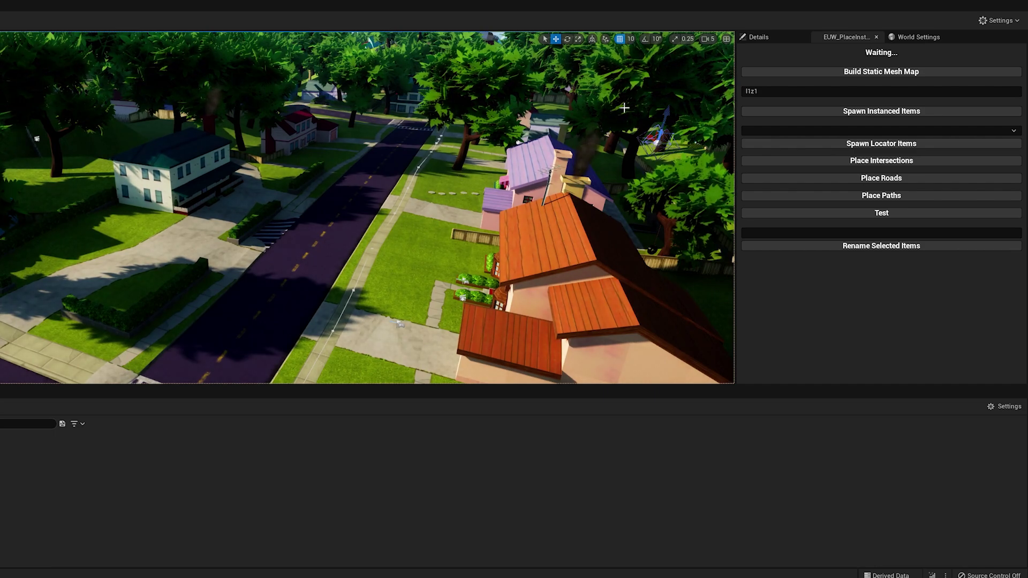
pyautogui.click(869, 112)
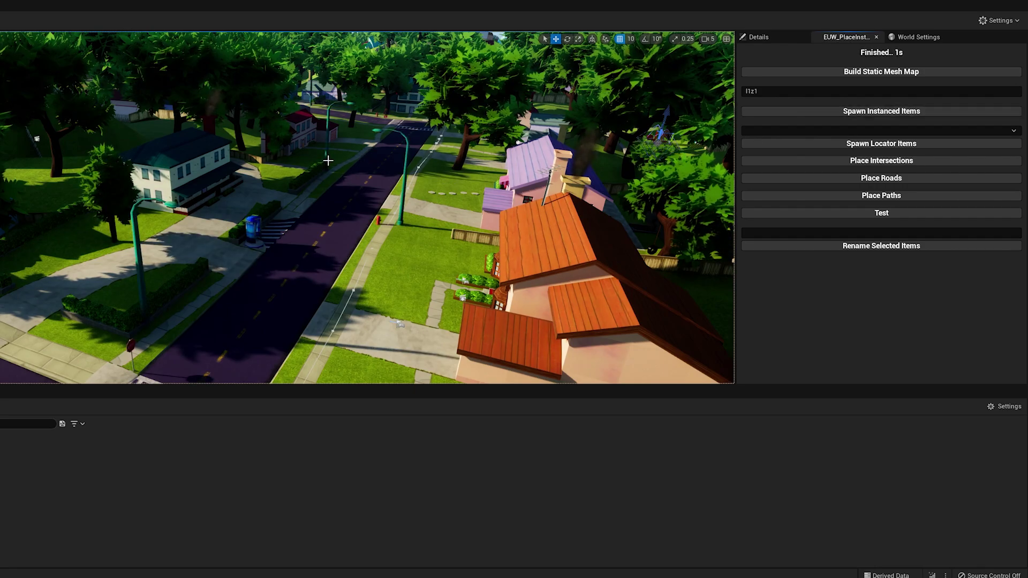
pyautogui.moveTo(243, 185); pyautogui.dragTo(241, 222, button='right')
pyautogui.moveTo(384, 211); pyautogui.dragTo(338, 206, button='right')
pyautogui.press('w')
pyautogui.moveTo(257, 282); pyautogui.dragTo(227, 283, button='right')
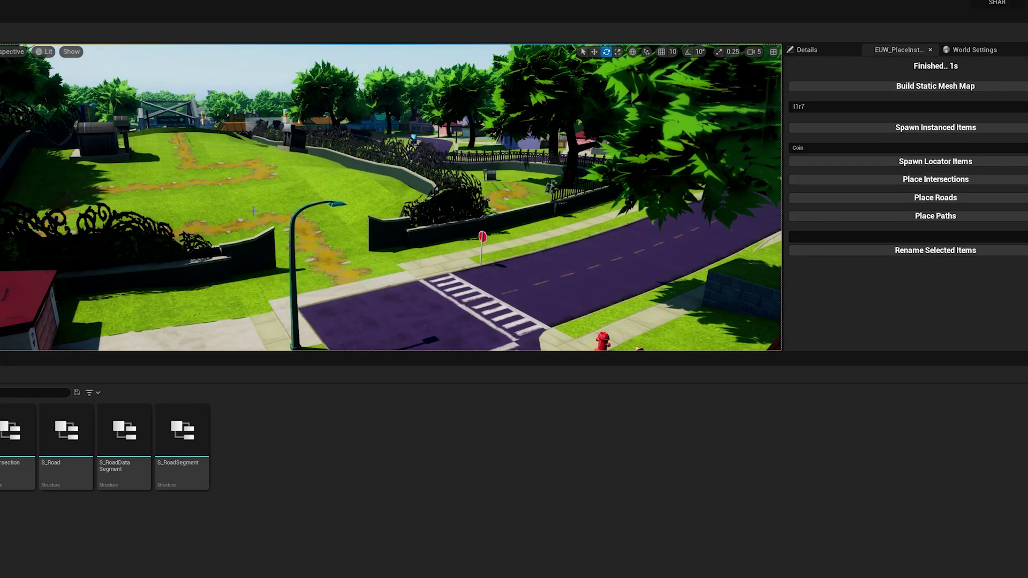
# Step: Spawn the instanced items for level l1r7
pyautogui.moveTo(254, 211); pyautogui.dragTo(223, 197, button='right')
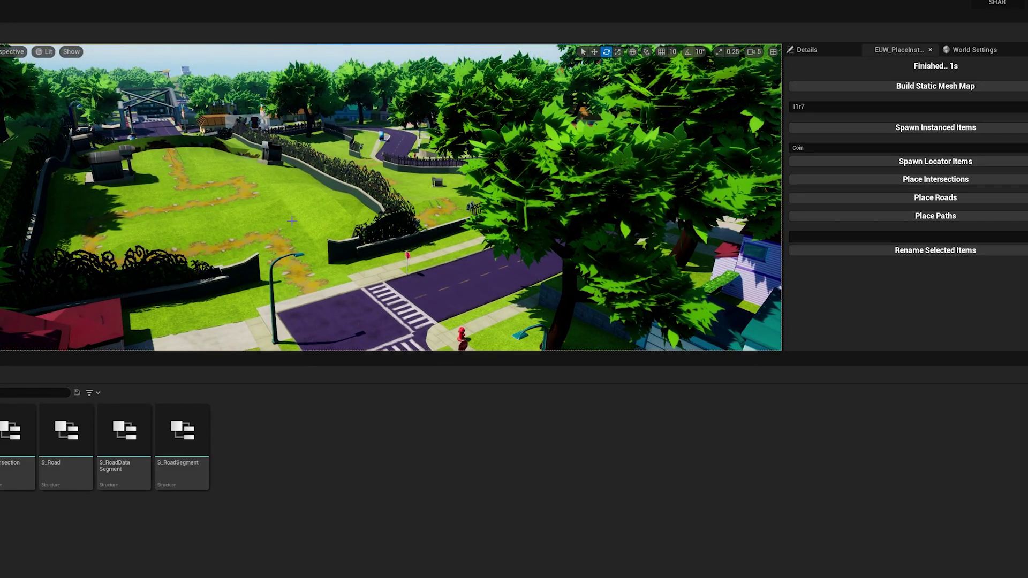
pyautogui.click(887, 129)
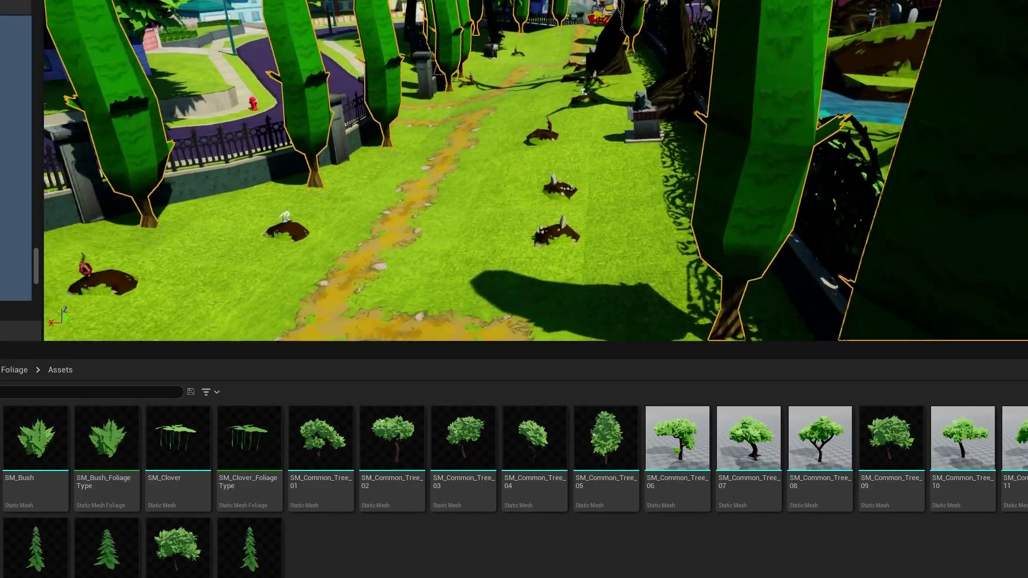
pyautogui.moveTo(594, 177); pyautogui.dragTo(571, 162, button='right')
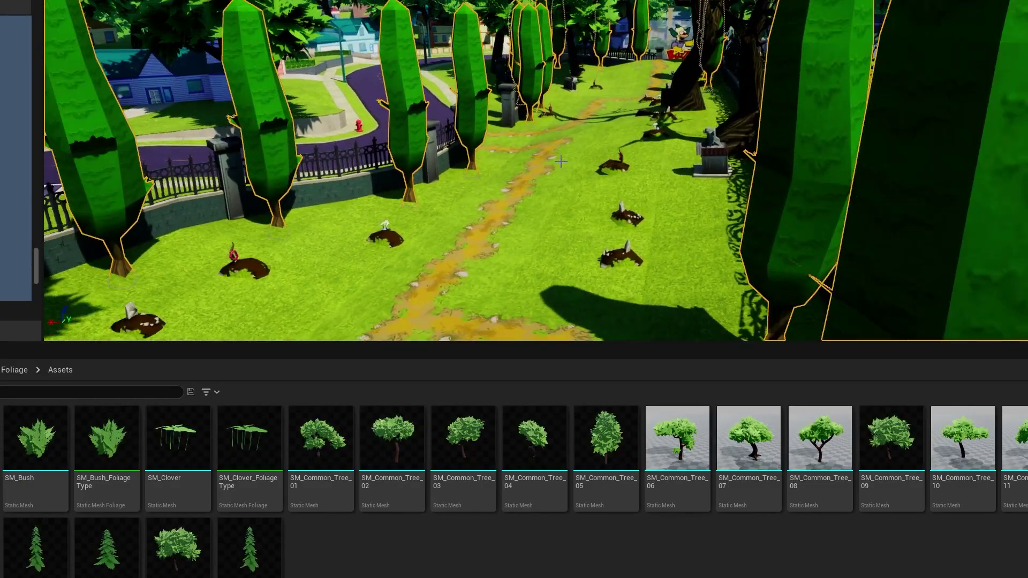
pyautogui.scroll(-5, 624, 174)
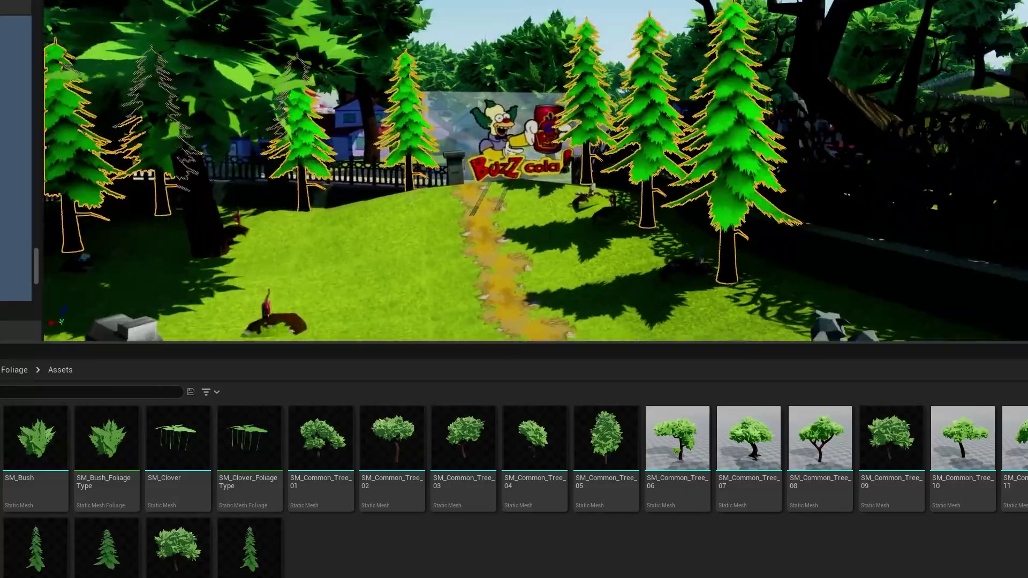
pyautogui.press('w')
pyautogui.moveTo(537, 295); pyautogui.dragTo(550, 276, button='right')
pyautogui.press('s')
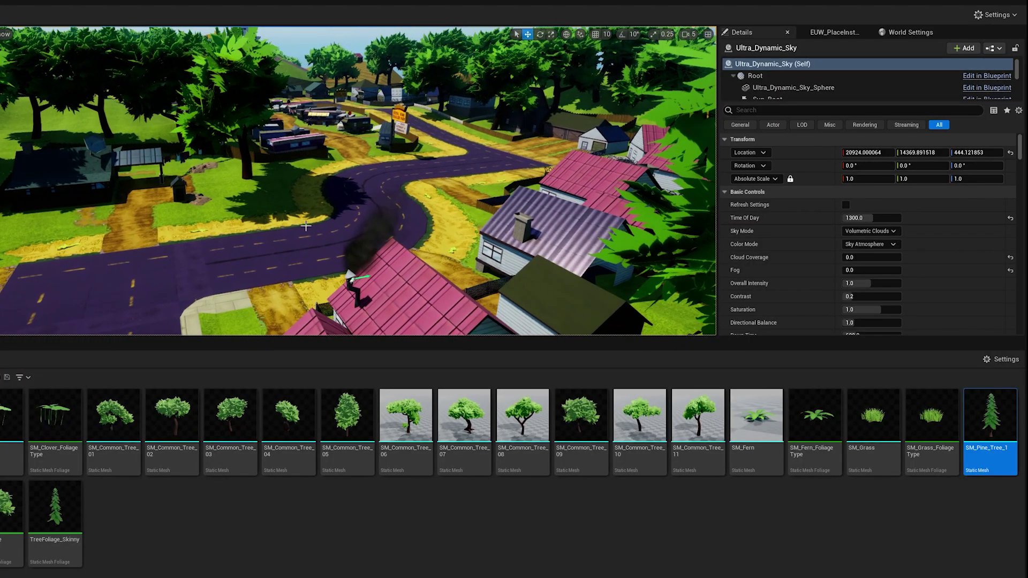
# Step: Set the level name to l1r6 in the placement utility, spawn its instanced items, and check the crates on the dirt ramp
pyautogui.click(833, 33)
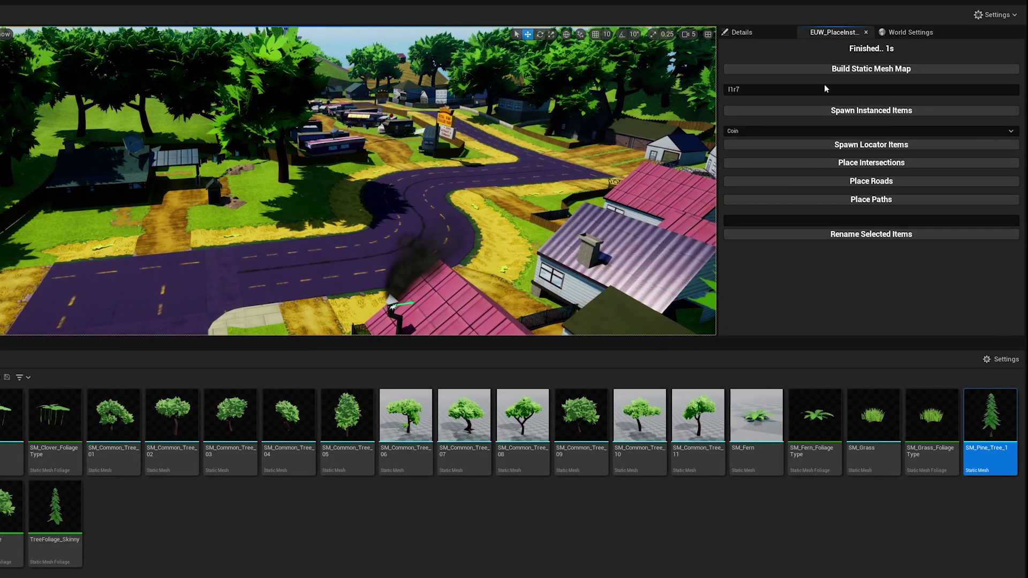
pyautogui.click(793, 88)
pyautogui.click(771, 110)
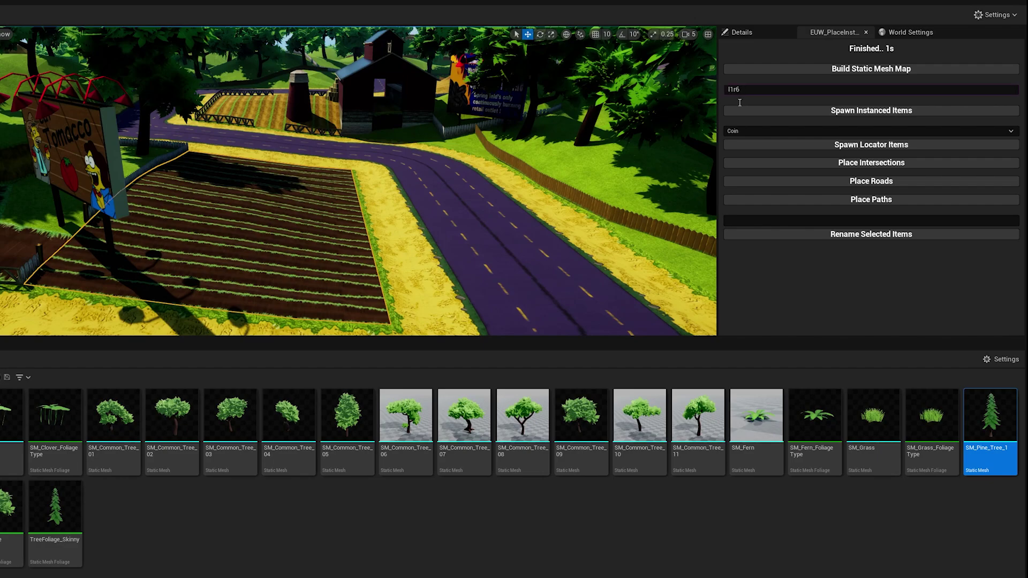
pyautogui.click(833, 110)
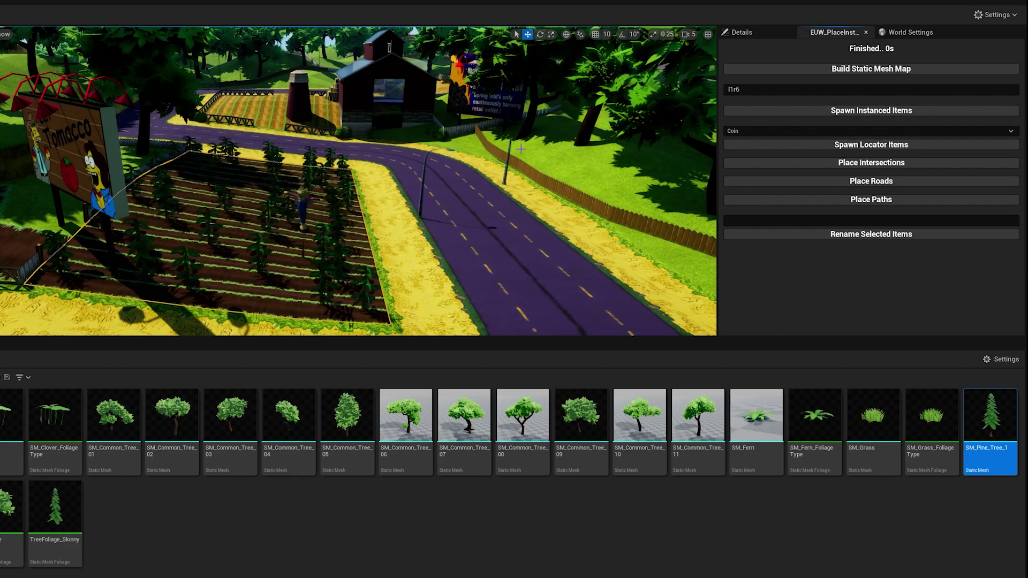
pyautogui.press('w')
pyautogui.moveTo(416, 195); pyautogui.dragTo(299, 209, button='right')
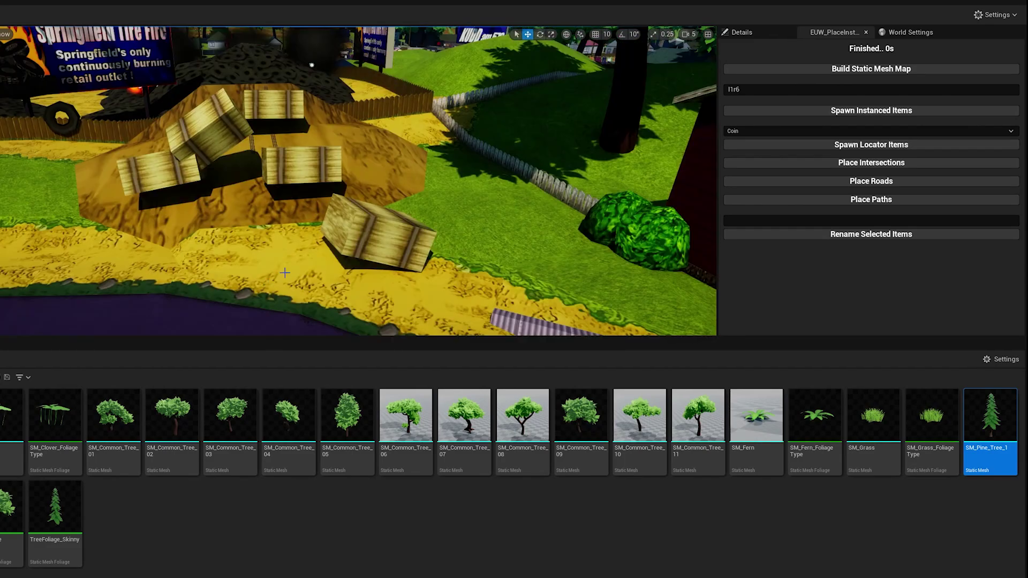
pyautogui.moveTo(327, 257); pyautogui.dragTo(272, 217, button='right')
pyautogui.click(276, 284)
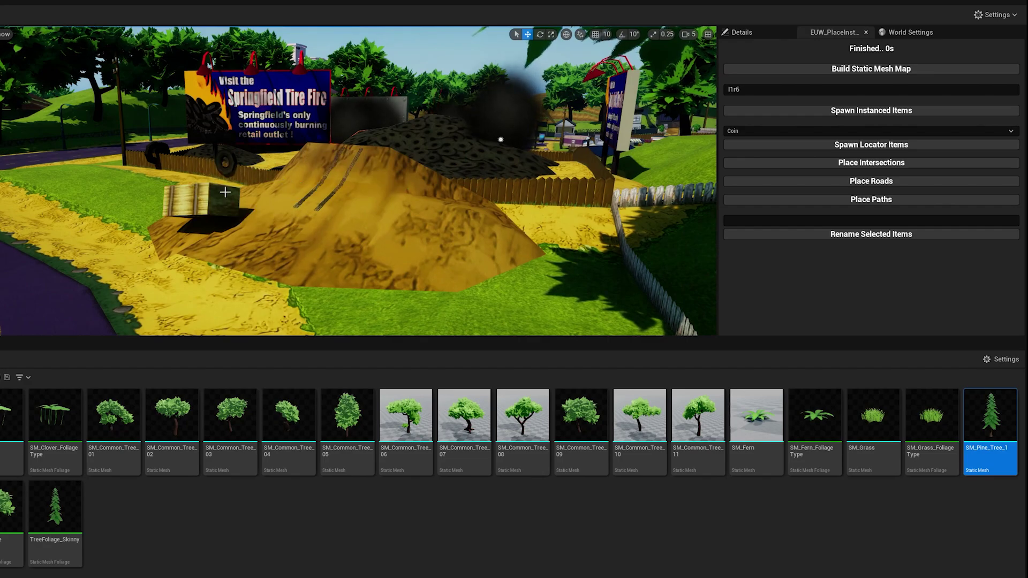
pyautogui.moveTo(283, 218); pyautogui.dragTo(274, 211, button='right')
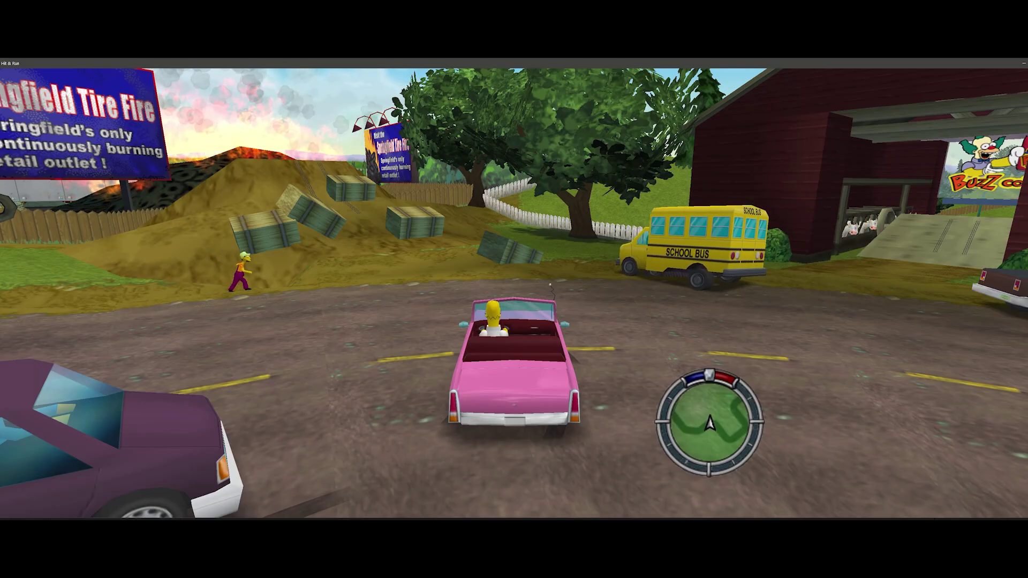
pyautogui.press('w')
pyautogui.press('a')
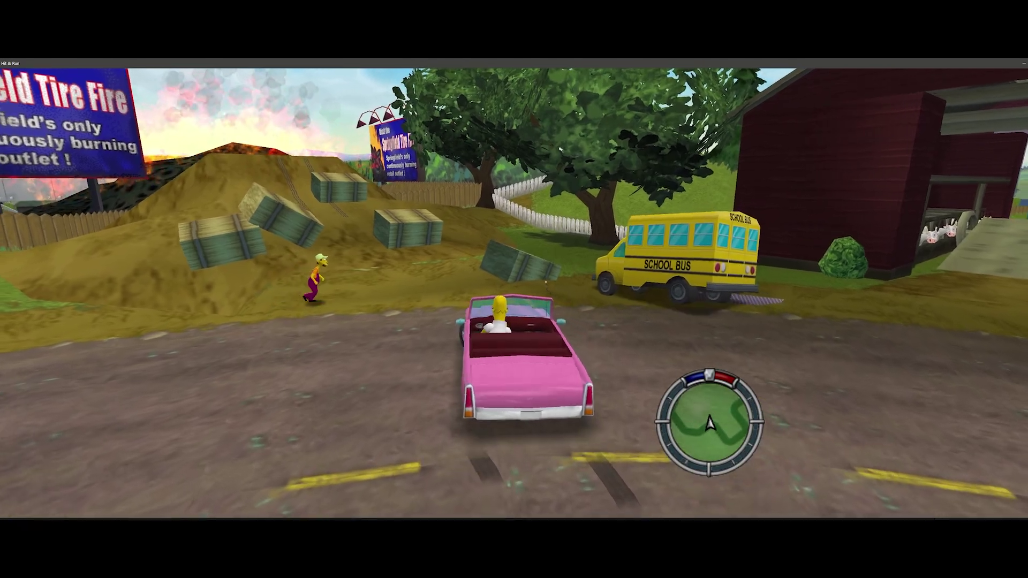
pyautogui.press('w')
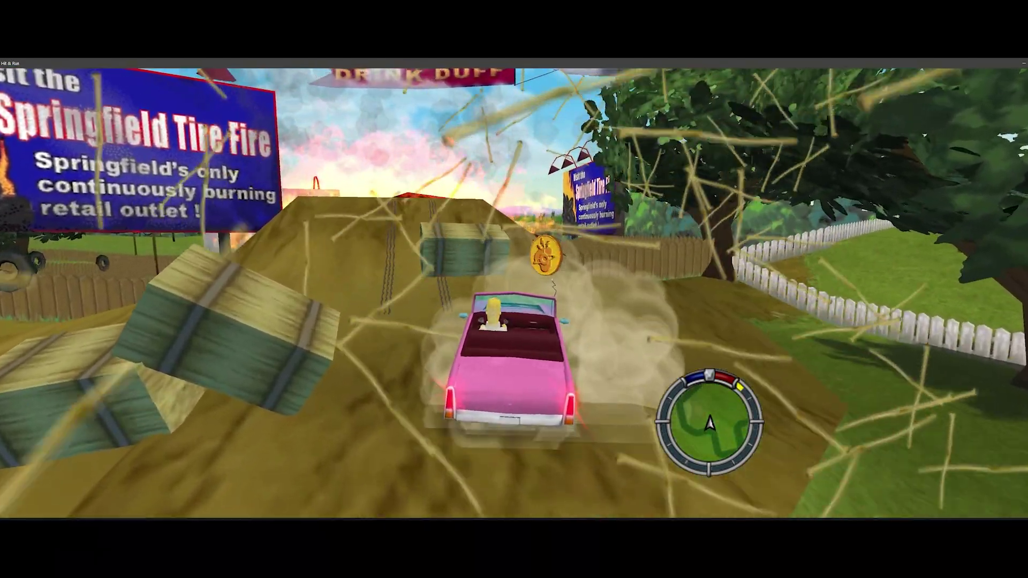
# Step: Set the level name to l1r3 in the placement utility, spawn its instanced items, and check them around the neighbourhood
pyautogui.press('w')
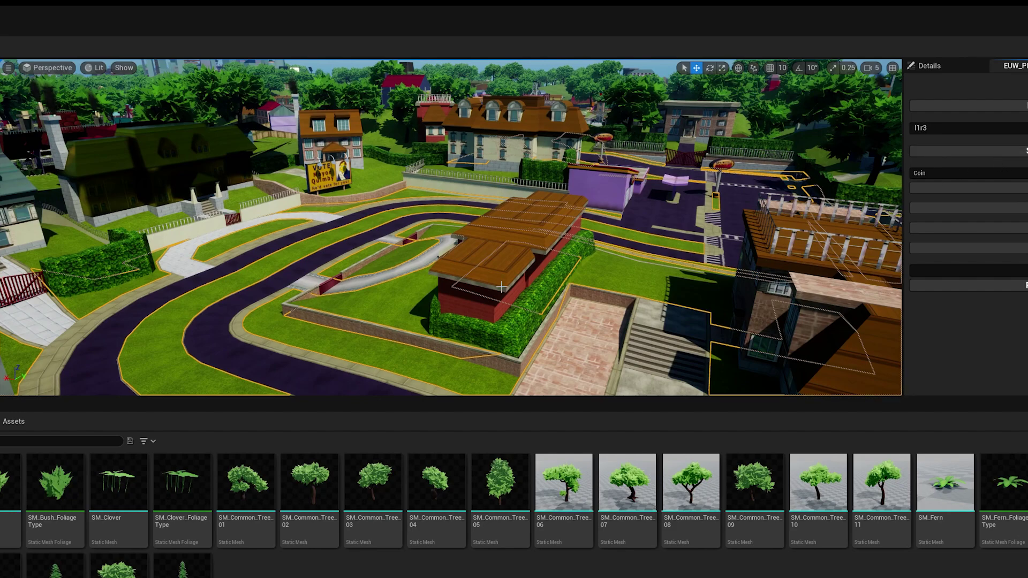
pyautogui.press('w')
pyautogui.moveTo(449, 277); pyautogui.dragTo(188, 275, button='right')
pyautogui.moveTo(402, 275); pyautogui.dragTo(471, 276, button='right')
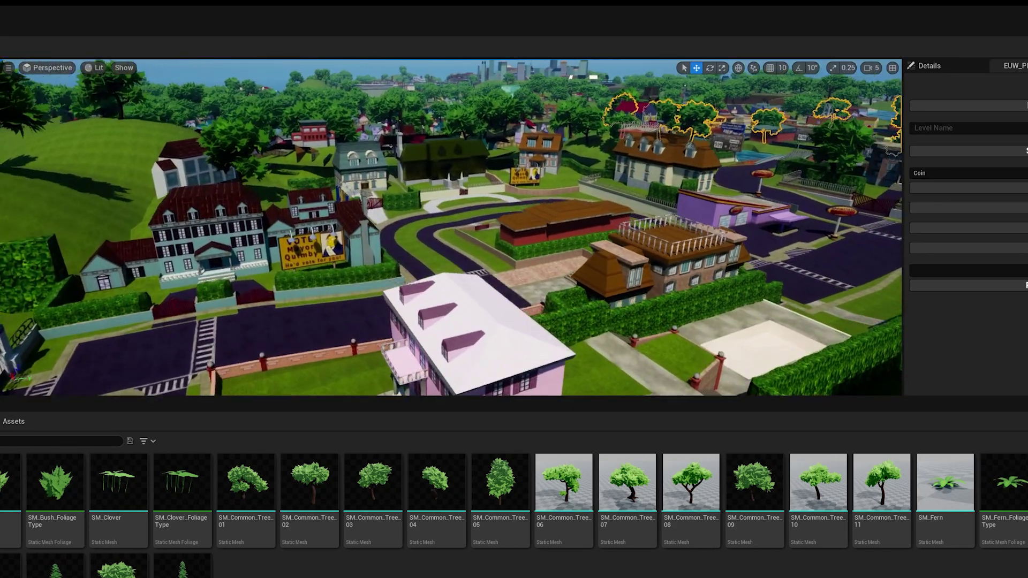
# Step: Spawn the instanced items for level l1z4 and check the trees on the mansion's front lawn
pyautogui.press('w')
pyautogui.moveTo(398, 230); pyautogui.dragTo(398, 251, button='right')
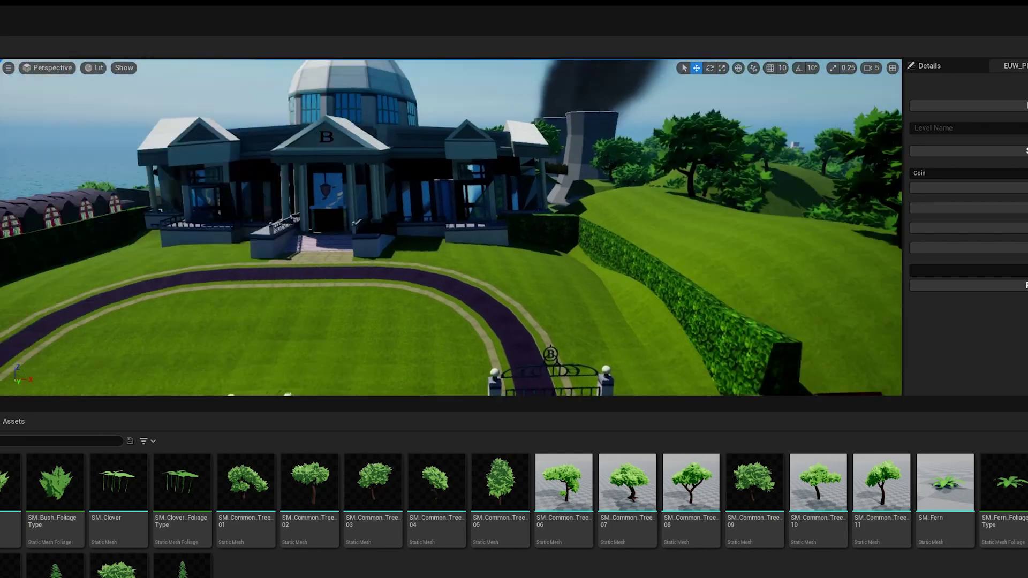
pyautogui.moveTo(609, 281); pyautogui.dragTo(609, 282, button='right')
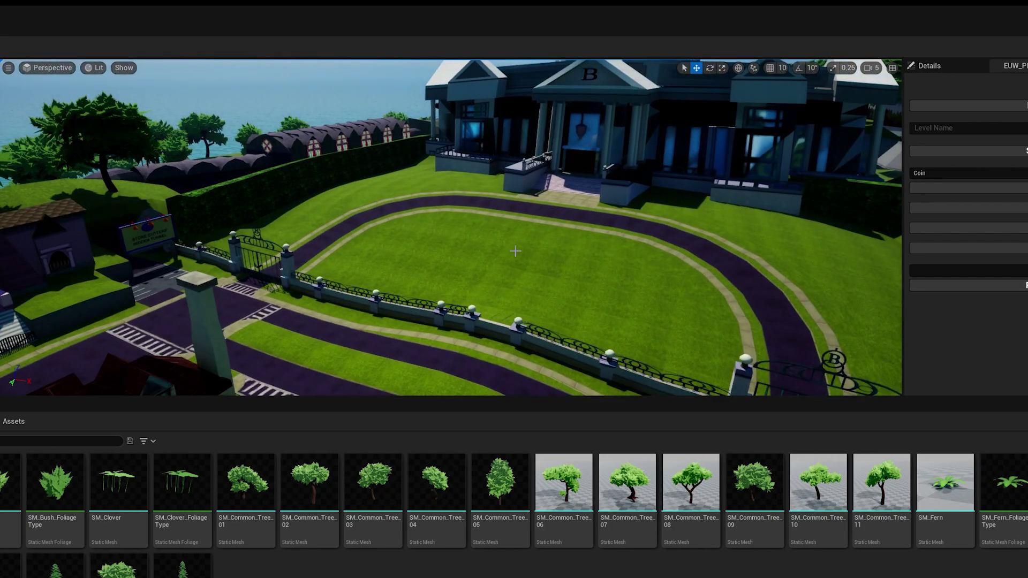
pyautogui.moveTo(560, 250); pyautogui.dragTo(529, 168, button='right')
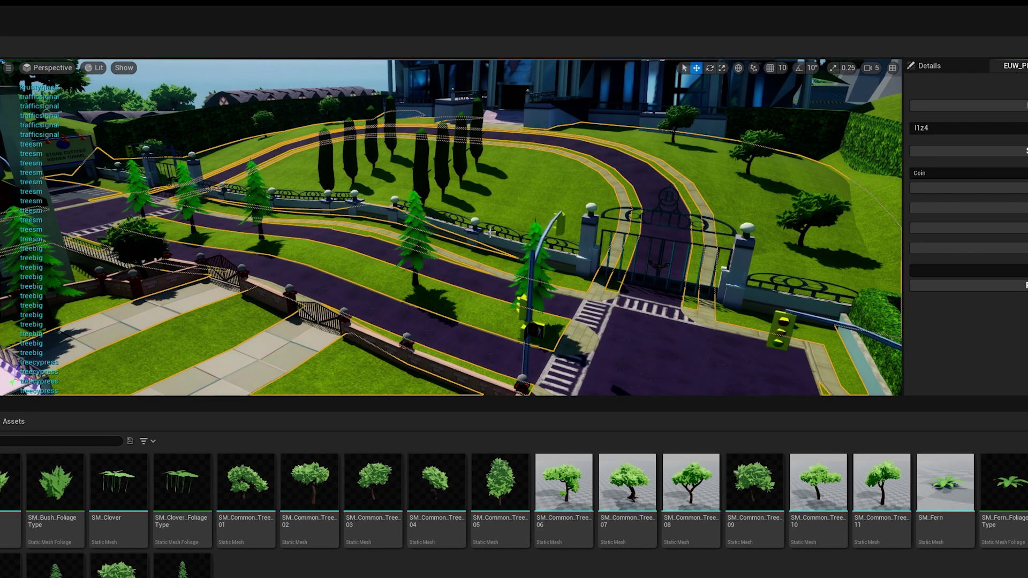
pyautogui.moveTo(492, 236); pyautogui.dragTo(519, 241, button='right')
pyautogui.moveTo(449, 235); pyautogui.dragTo(445, 236, button='right')
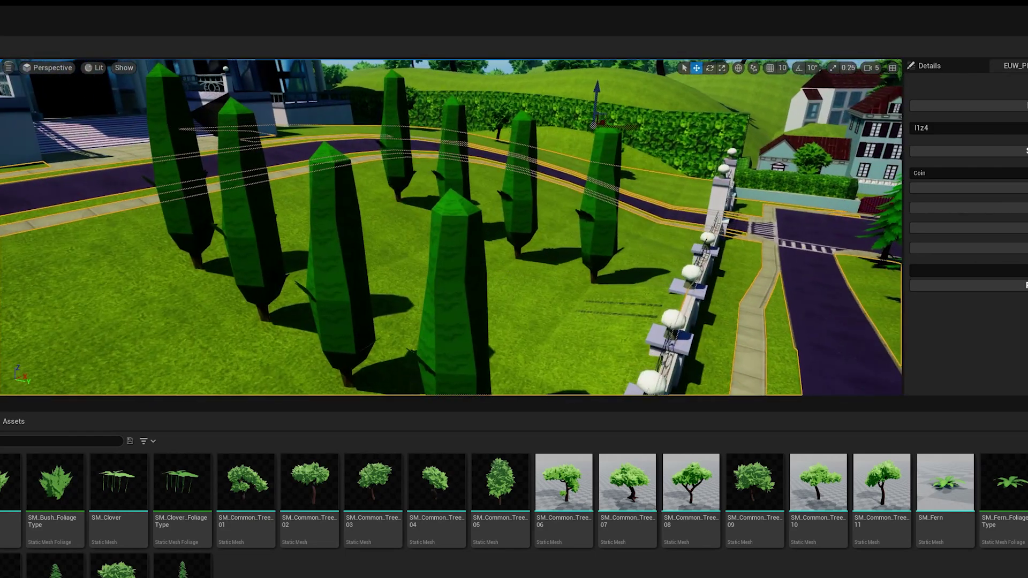
pyautogui.click(438, 289)
pyautogui.moveTo(439, 289); pyautogui.dragTo(460, 294, button='right')
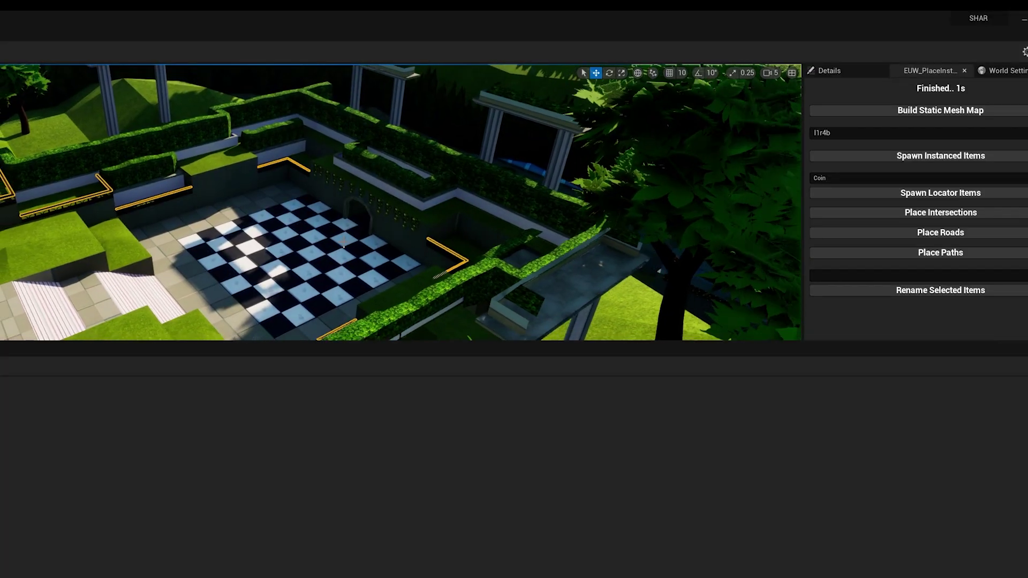
# Step: Spawn the instanced items for level l1r4b and check the chessboard garden
pyautogui.moveTo(343, 244); pyautogui.dragTo(270, 244, button='right')
pyautogui.moveTo(417, 294); pyautogui.dragTo(323, 250, button='right')
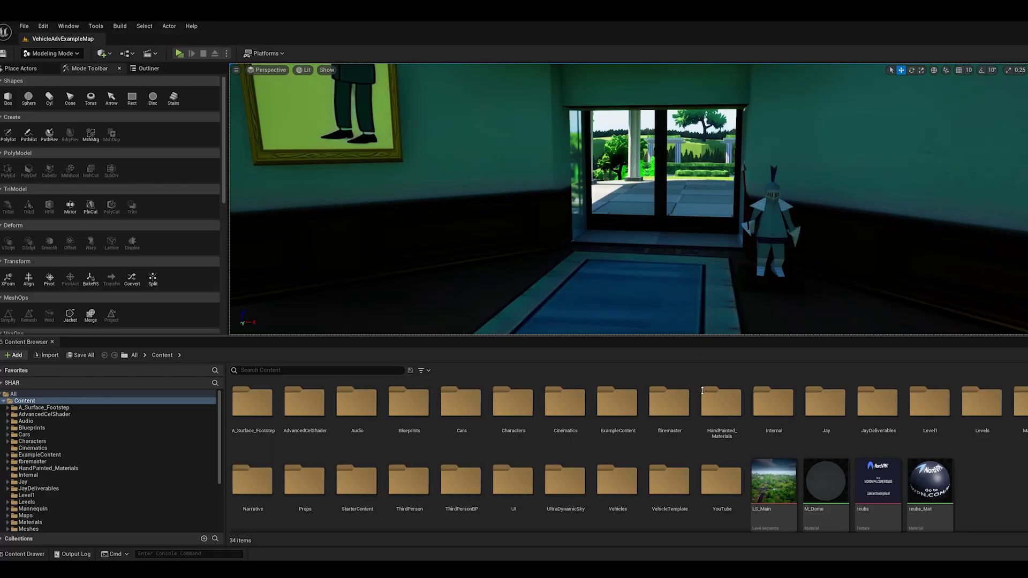
# Step: Enlarge the viewport and start selecting triangles on the mansion's double door frame in Modeling mode
pyautogui.moveTo(701, 337); pyautogui.dragTo(700, 424)
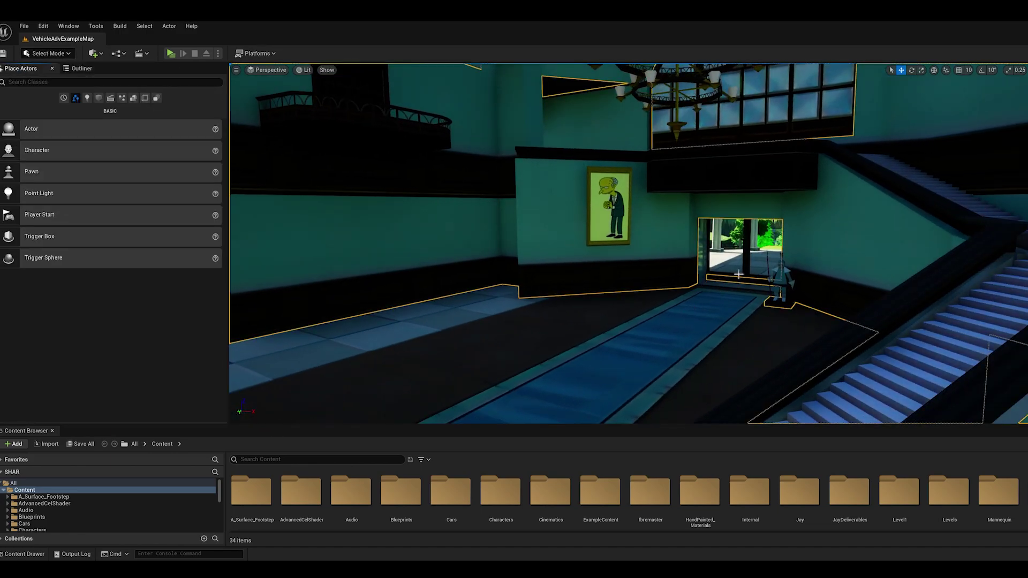
pyautogui.moveTo(737, 285); pyautogui.dragTo(623, 316, button='right')
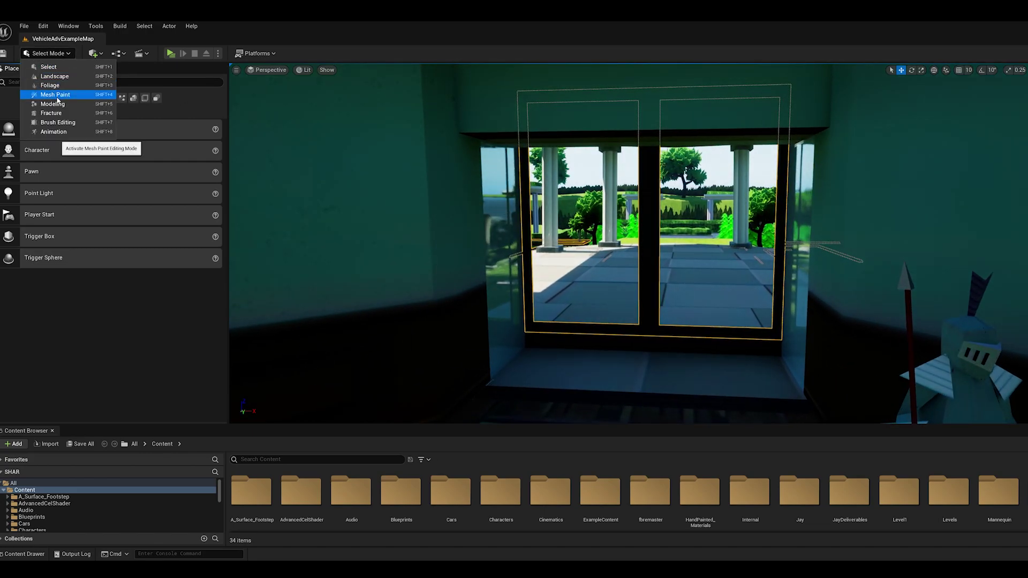
pyautogui.click(52, 103)
pyautogui.click(8, 166)
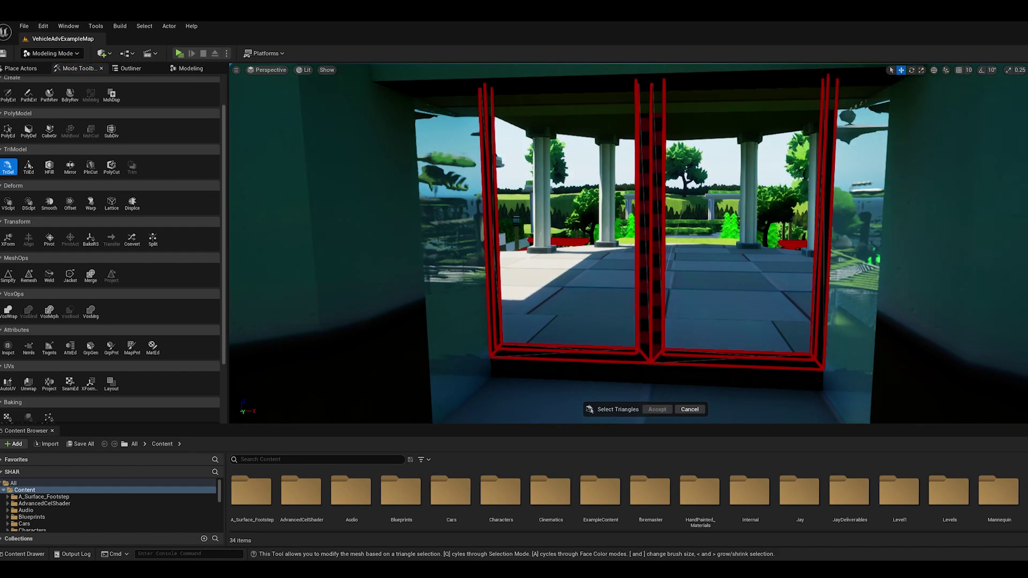
# Step: Delete the centre post faces from the mansion's double door frame and check the doorway from the hall
pyautogui.click(187, 69)
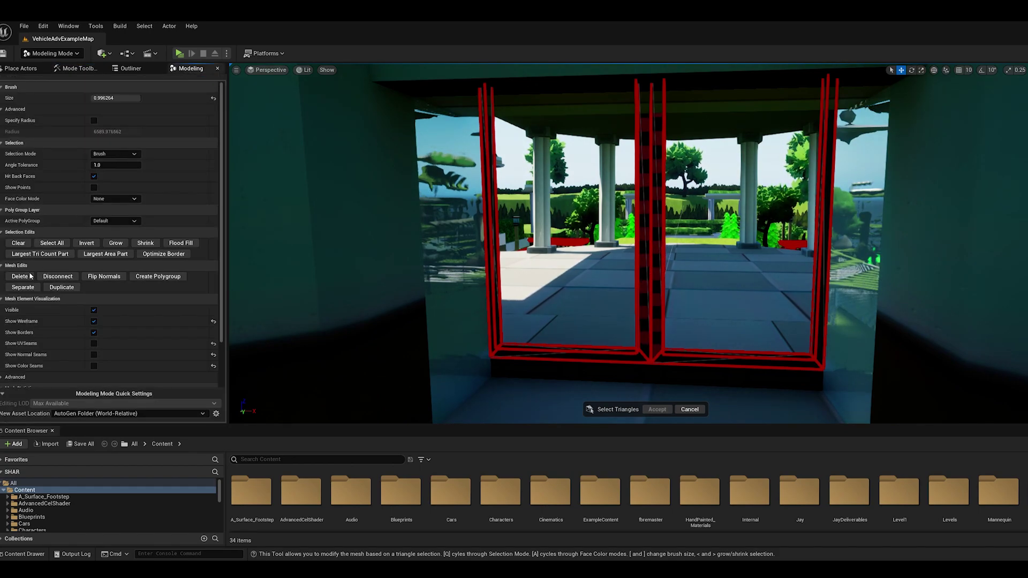
pyautogui.click(217, 68)
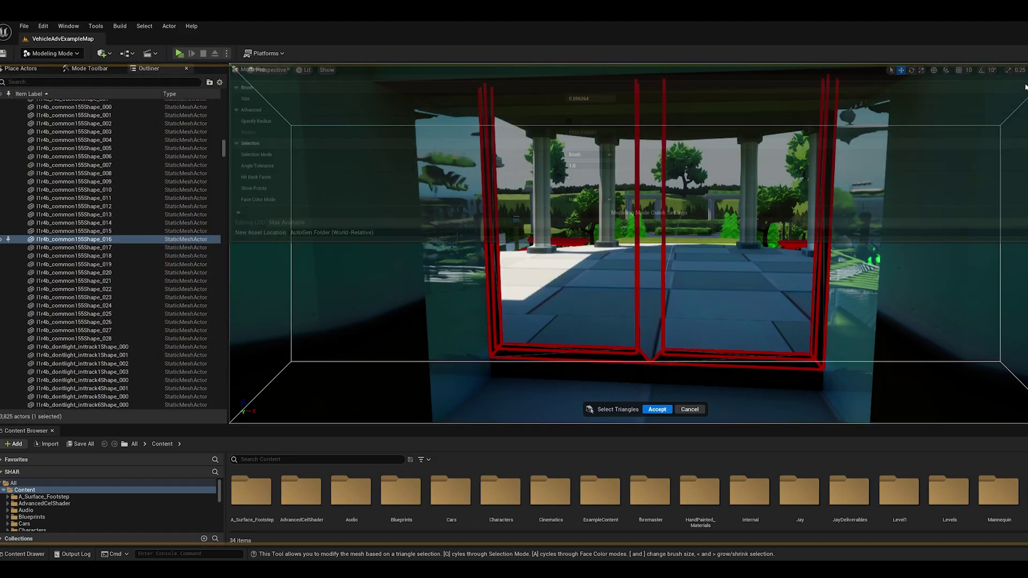
pyautogui.scroll(-8, 665, 273)
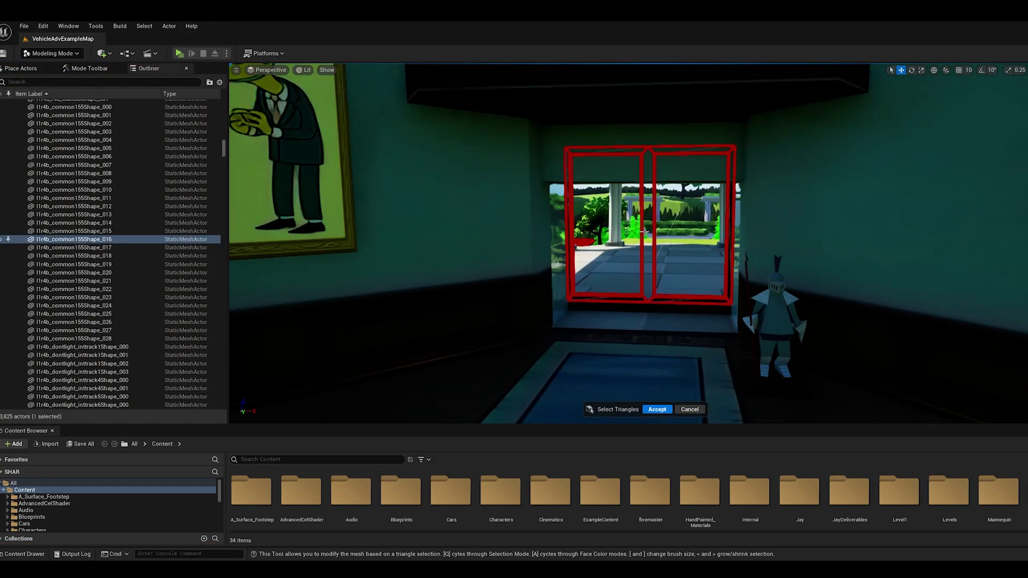
pyautogui.scroll(6, 679, 268)
pyautogui.scroll(2, 696, 342)
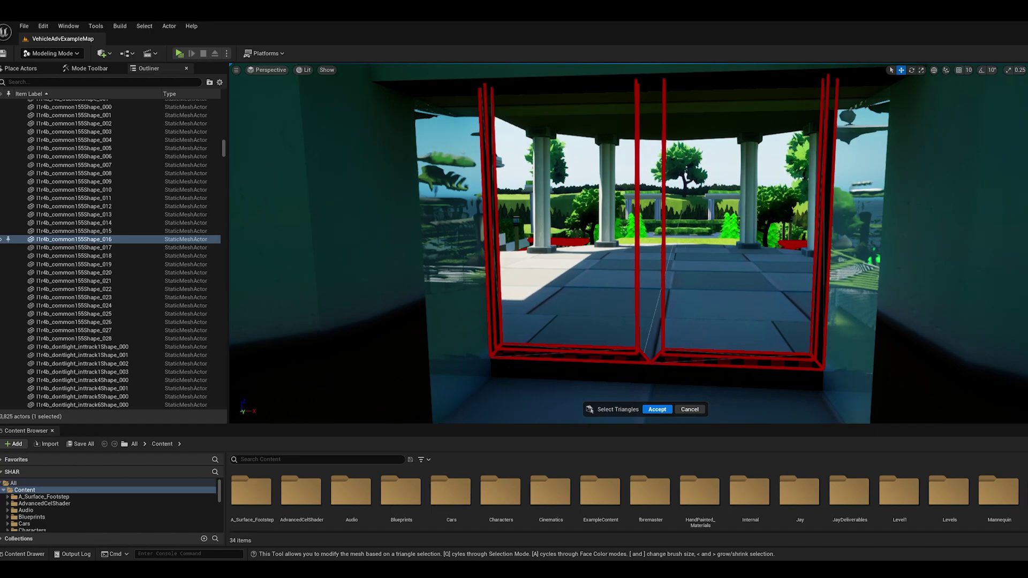
pyautogui.scroll(3, 886, 310)
# Step: Delete the door frame's bottom rails and remaining centre faces, and check the opening from both sides
pyautogui.moveTo(629, 339); pyautogui.dragTo(626, 388, button='right')
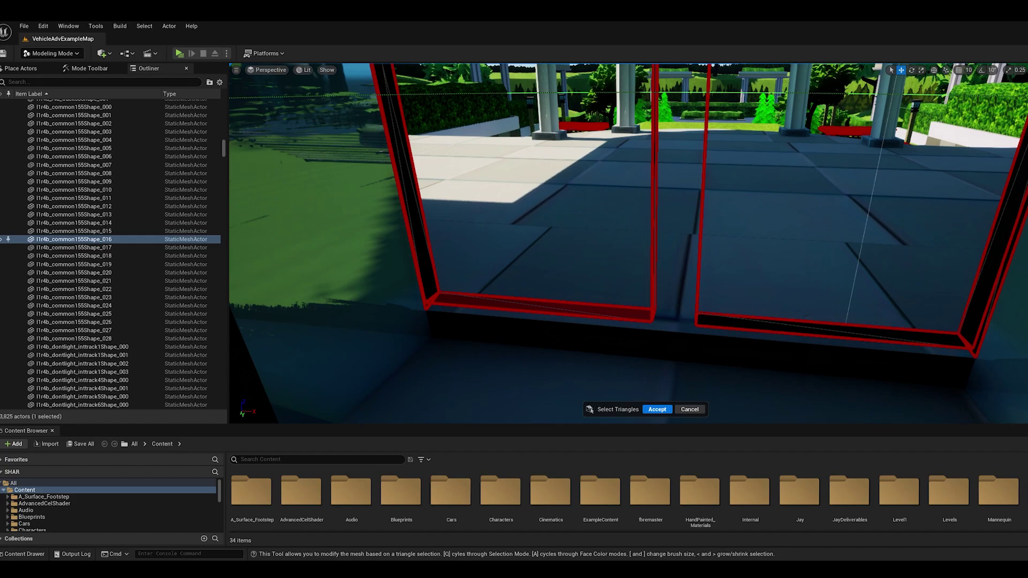
pyautogui.press('Delete')
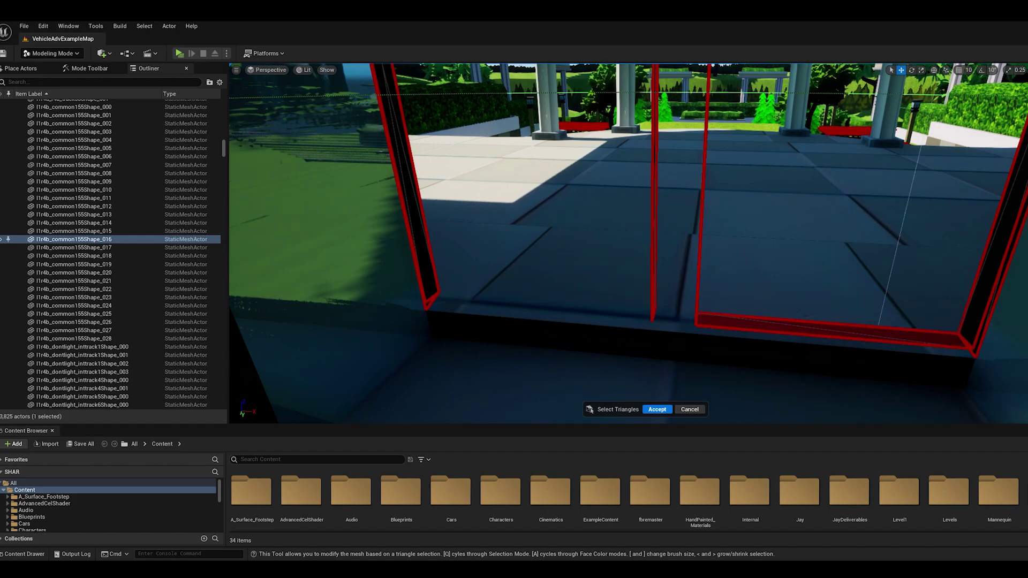
pyautogui.press('Delete')
pyautogui.press('d')
pyautogui.moveTo(637, 269); pyautogui.dragTo(616, 258, button='right')
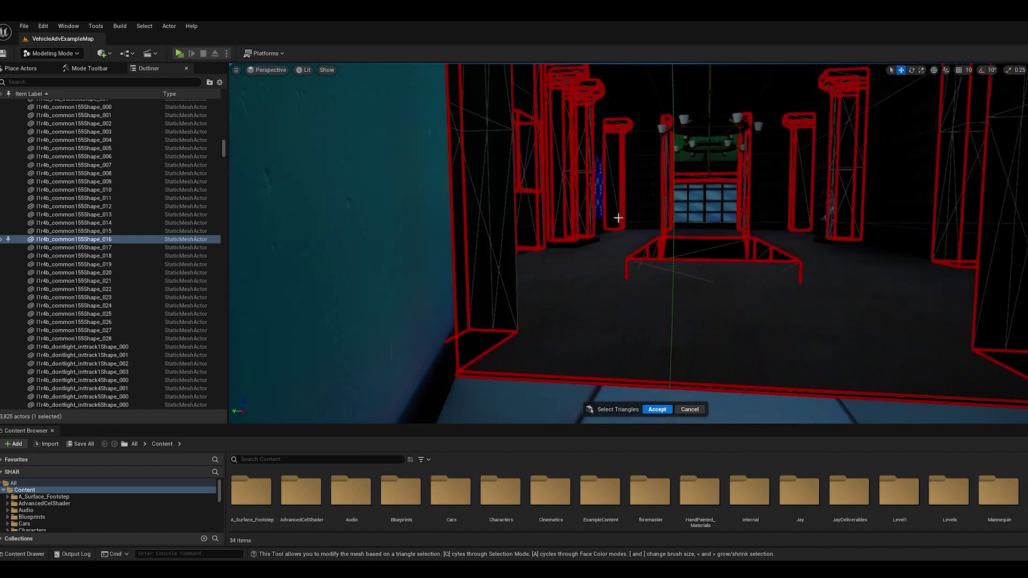
pyautogui.scroll(-5, 617, 220)
pyautogui.moveTo(624, 218); pyautogui.dragTo(909, 201, button='right')
pyautogui.press('s')
pyautogui.moveTo(705, 232); pyautogui.dragTo(851, 228, button='right')
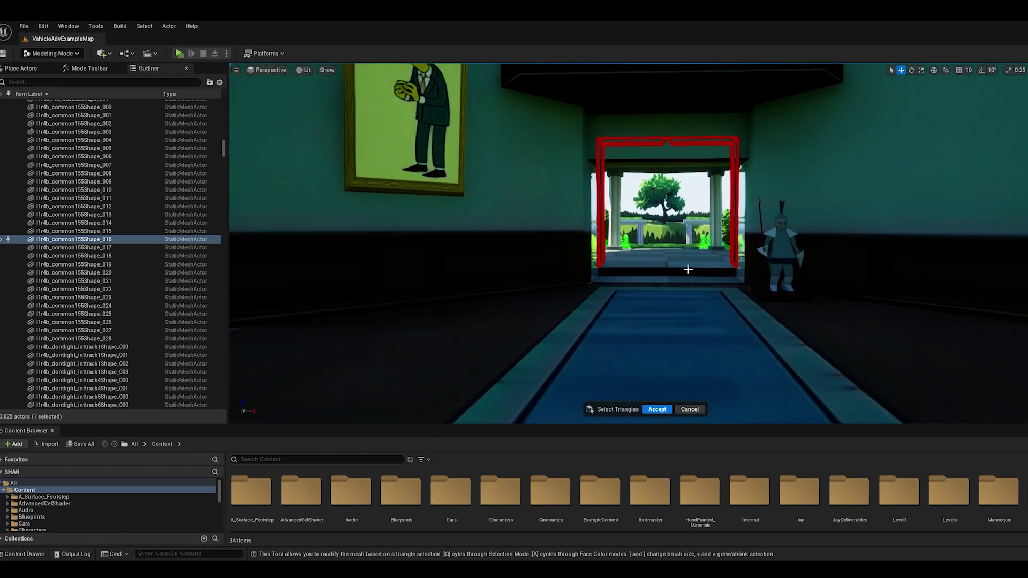
pyautogui.moveTo(688, 271); pyautogui.dragTo(661, 262, button='right')
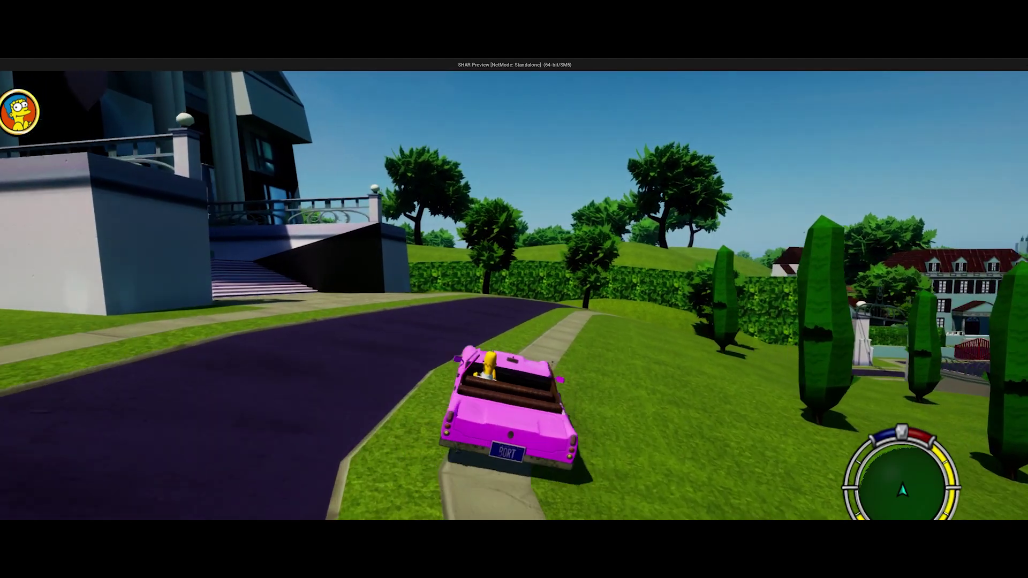
# Step: Playtest the level and drive the pink car along the driveway to the mansion's front steps
pyautogui.press('a')
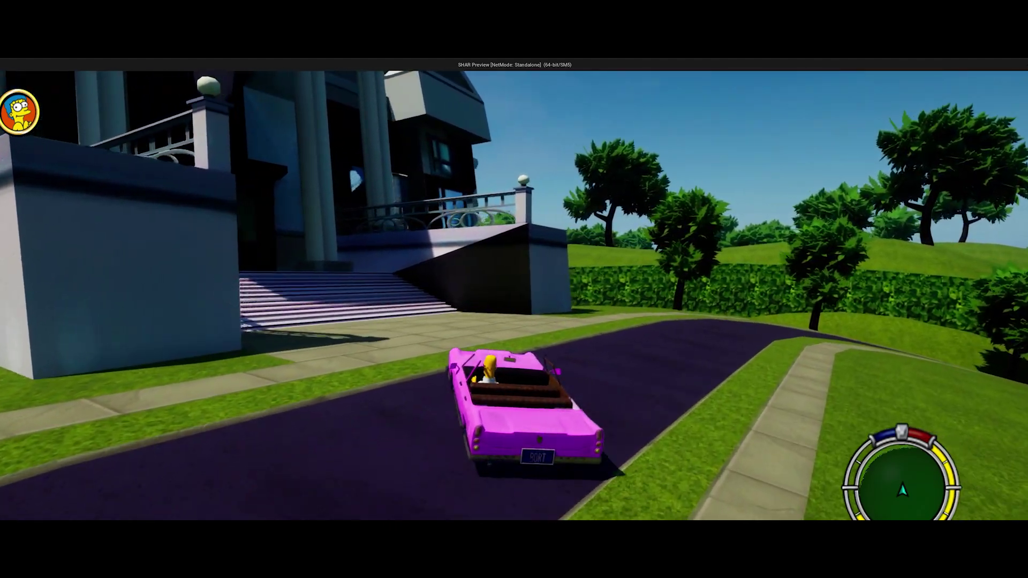
pyautogui.press('a')
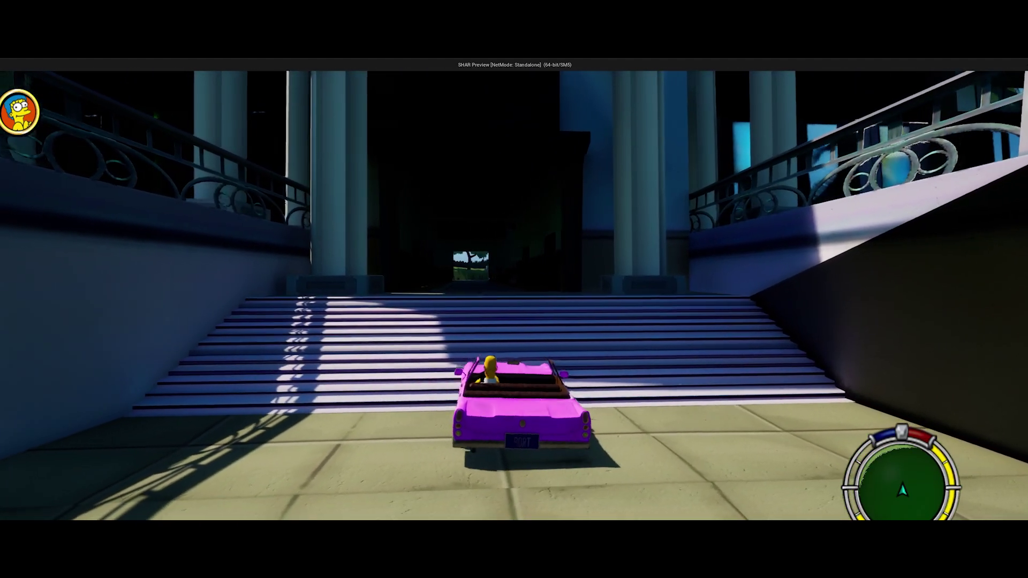
pyautogui.press('s')
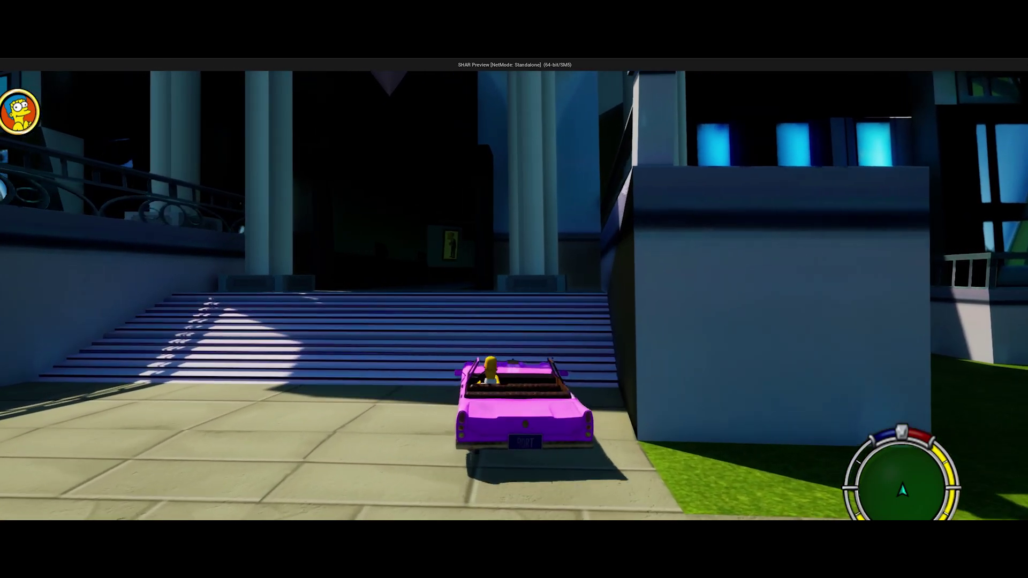
# Step: Test driving the car up the mansion's front steps and through the hallway towards the rear doorway
pyautogui.press('w')
pyautogui.press('a')
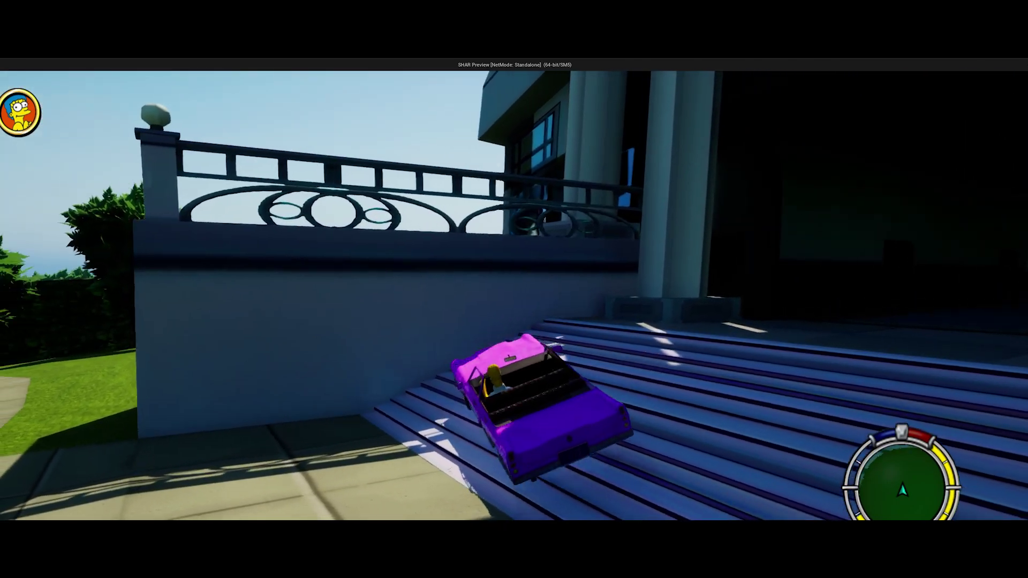
pyautogui.press('s')
pyautogui.press('w')
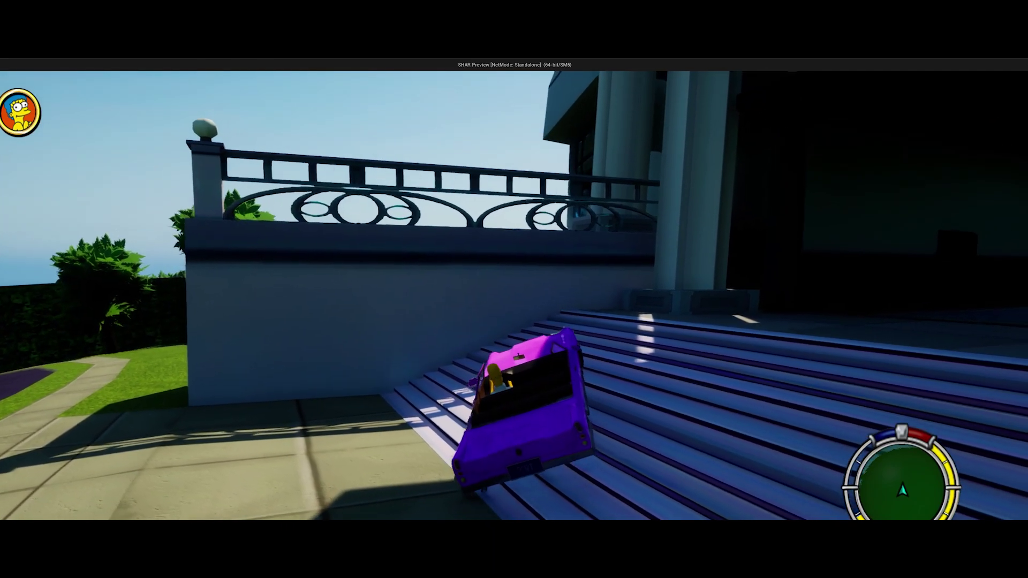
pyautogui.press('w')
pyautogui.press('d')
pyautogui.press('s')
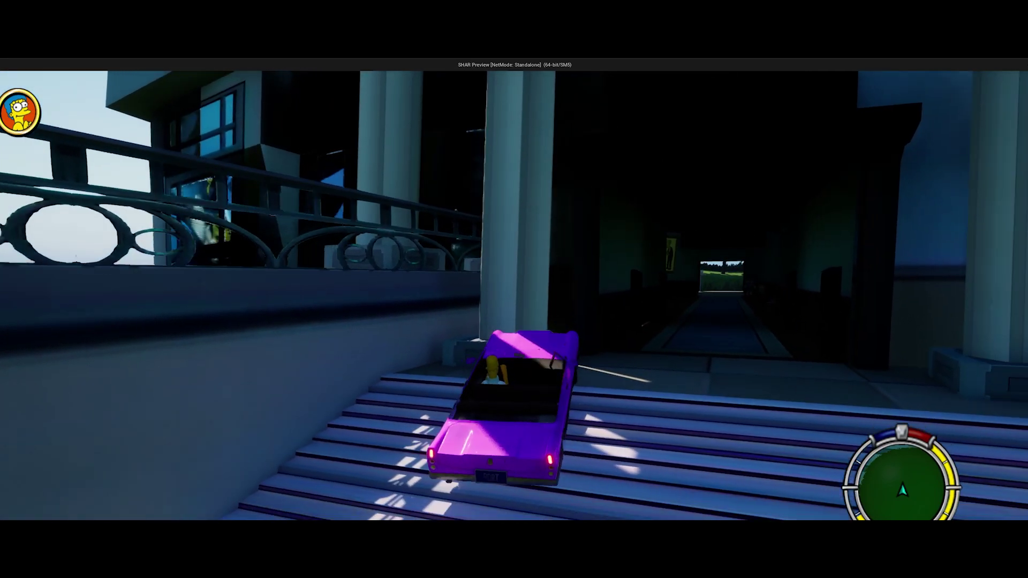
pyautogui.press('w')
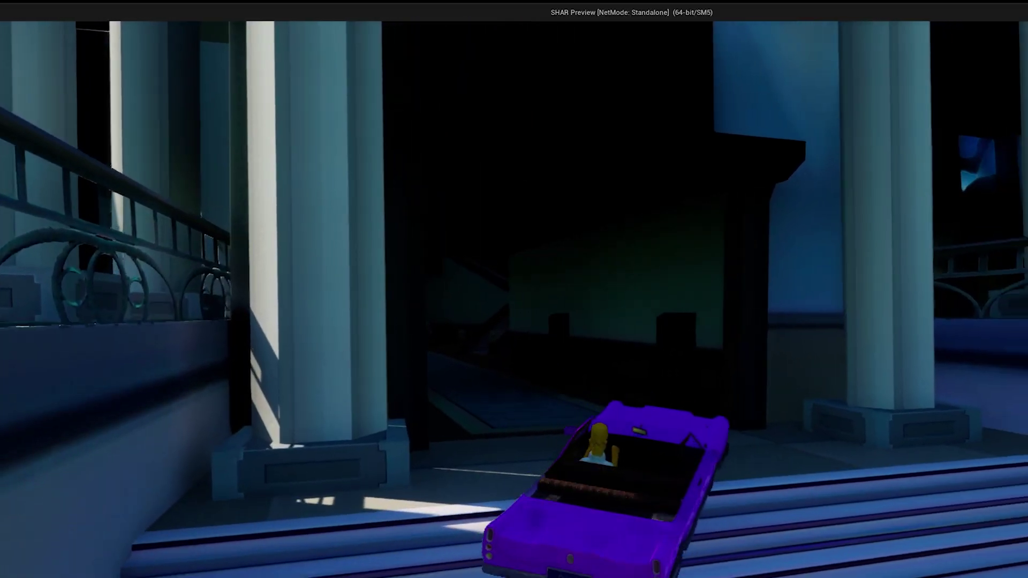
pyautogui.press('w')
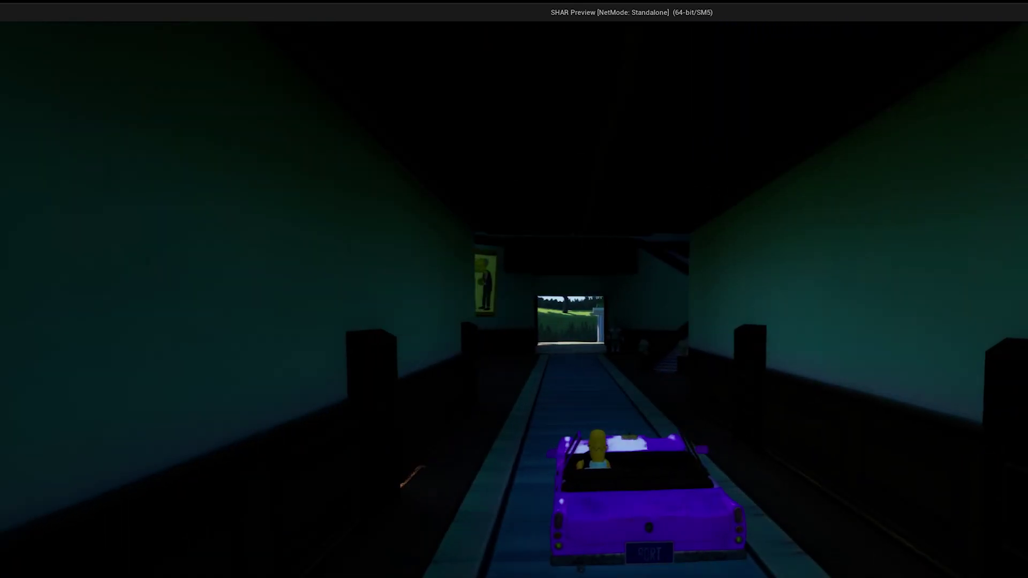
pyautogui.press('w')
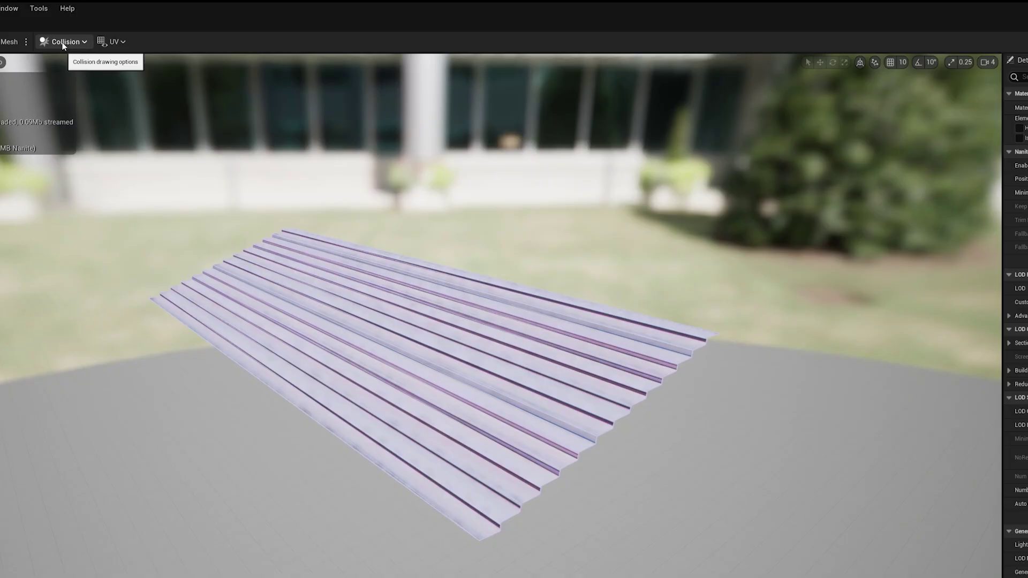
# Step: Add a box simplified collision to the front steps mesh, tilt it to match the slope, and scale it to the steps
pyautogui.click(63, 43)
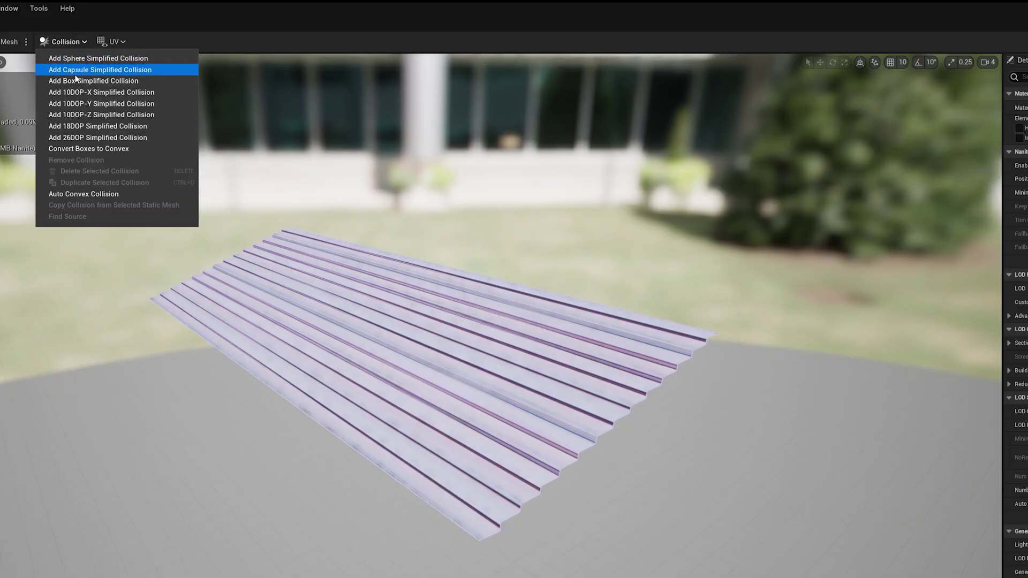
pyautogui.click(78, 80)
pyautogui.scroll(-5, 396, 244)
pyautogui.moveTo(430, 330); pyautogui.dragTo(584, 345, button='right')
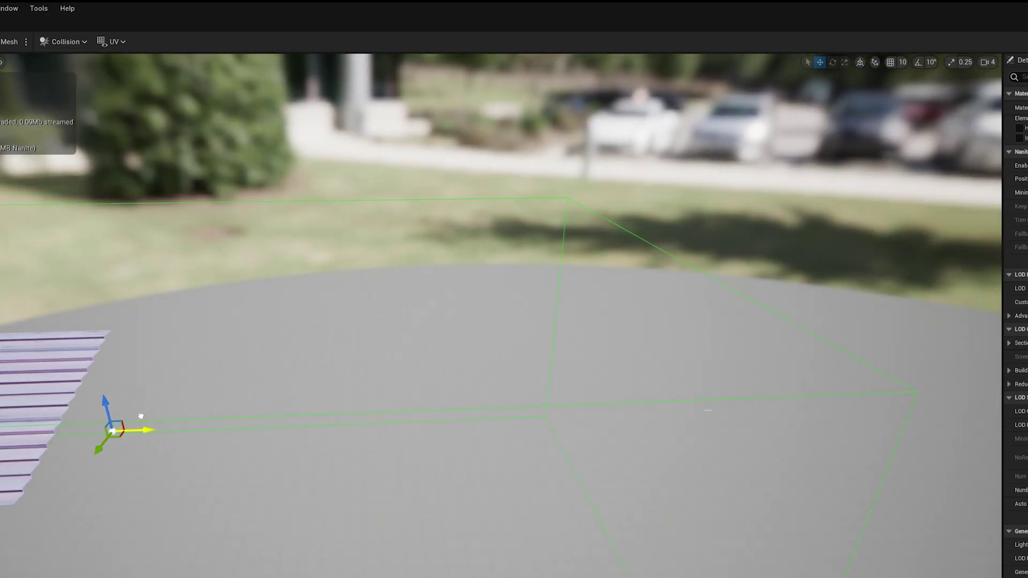
pyautogui.press('f')
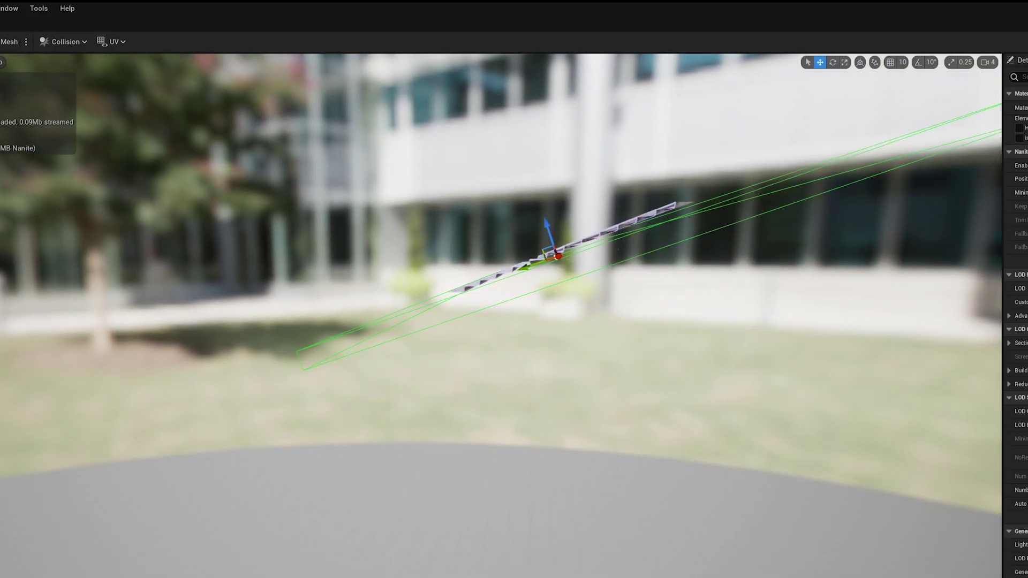
pyautogui.moveTo(594, 257); pyautogui.dragTo(598, 257)
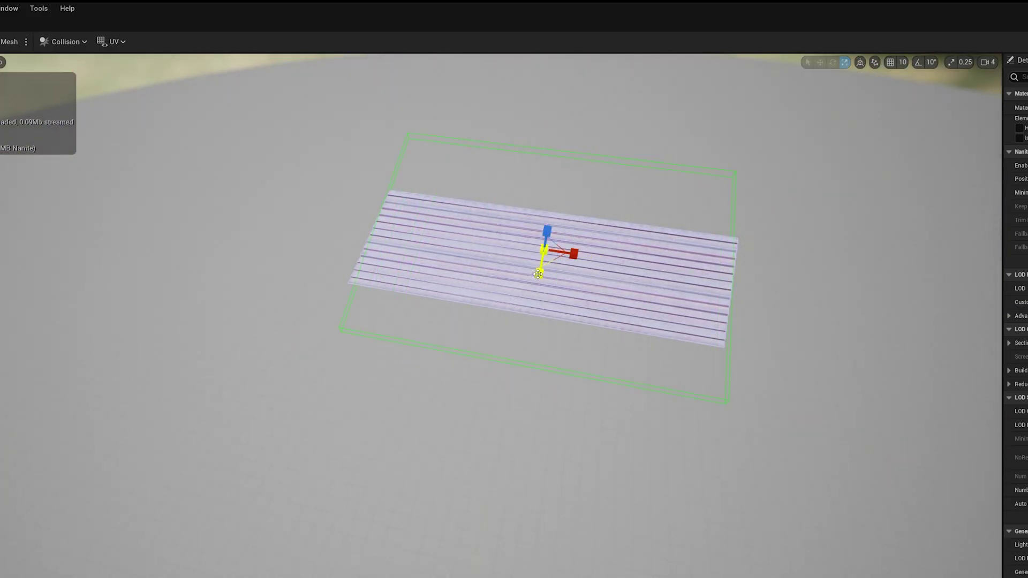
pyautogui.keyDown('alt'); pyautogui.moveTo(538, 274); pyautogui.dragTo(432, 291); pyautogui.keyUp('alt')
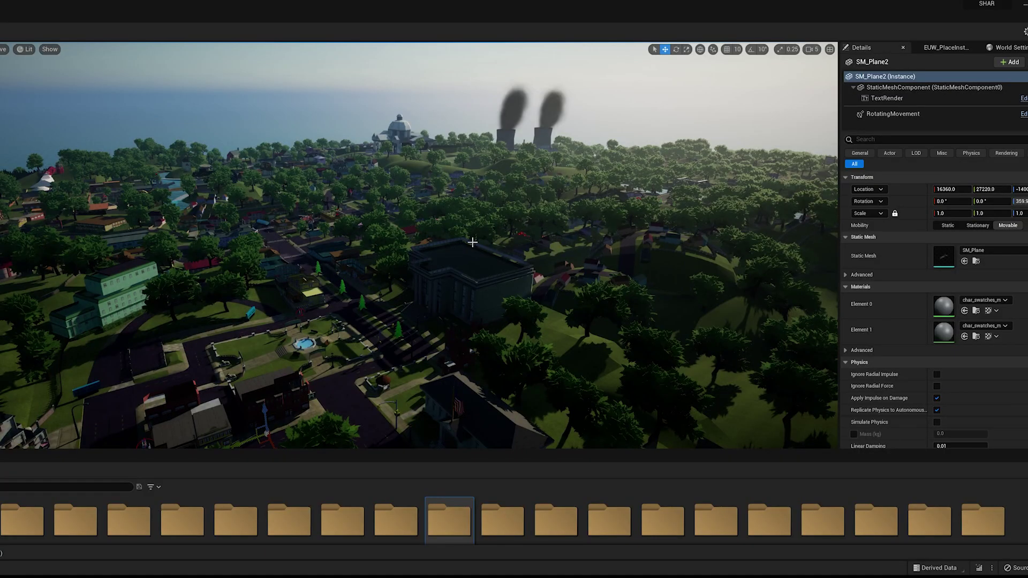
pyautogui.moveTo(473, 242); pyautogui.dragTo(473, 231, button='right')
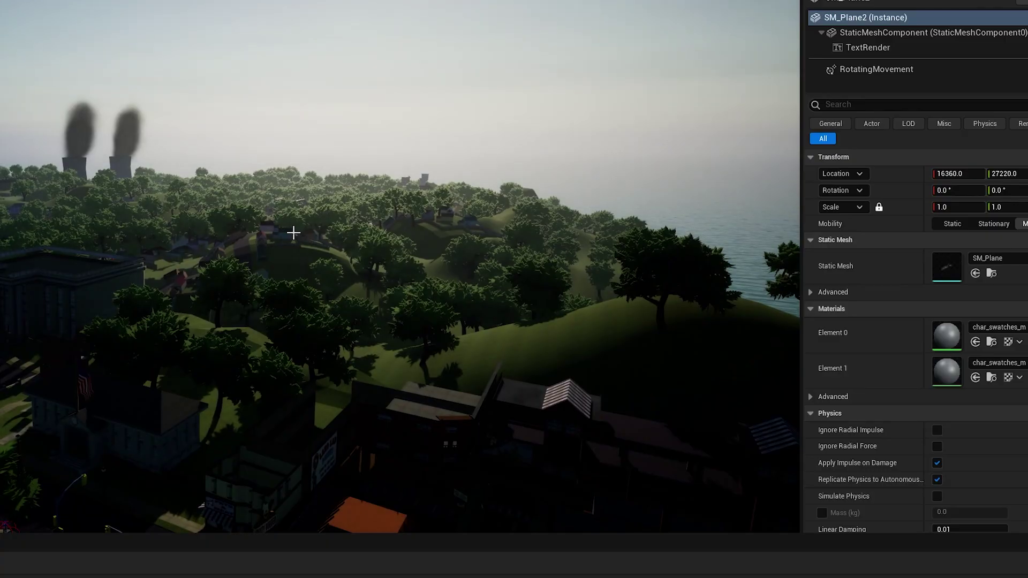
# Step: Try 1700 as the Ultra_Dynamic_Sky actor's time of day, set it to 1200, and review the Animate Time Of Day settings
pyautogui.click(311, 76)
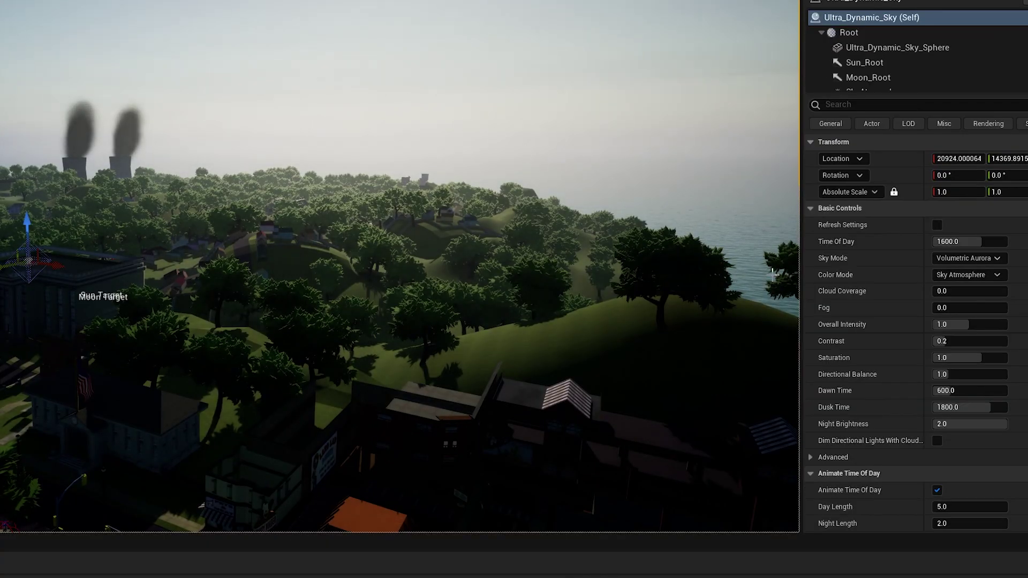
pyautogui.write('1700')
pyautogui.press('Return')
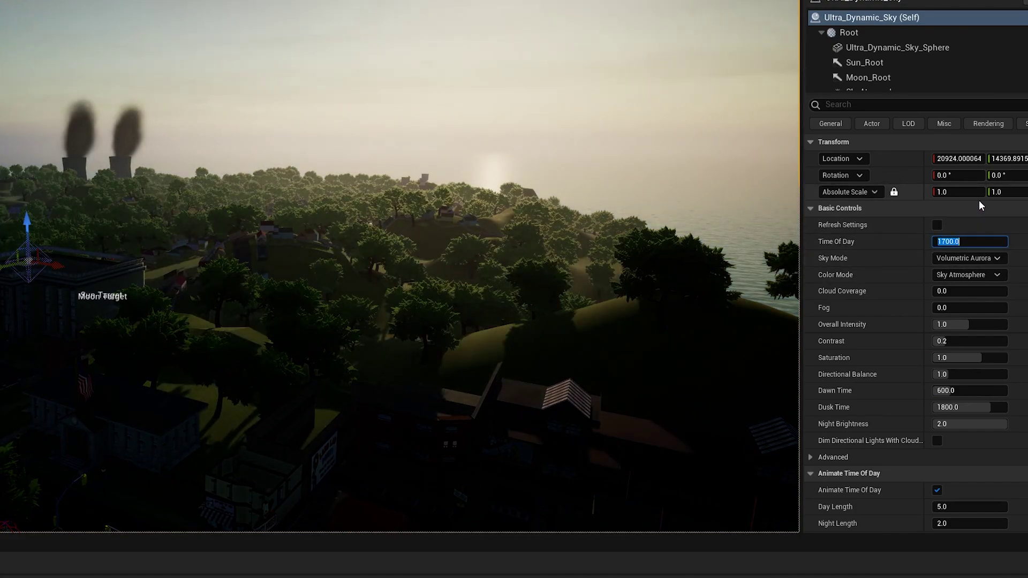
pyautogui.write('1200')
pyautogui.press('Return')
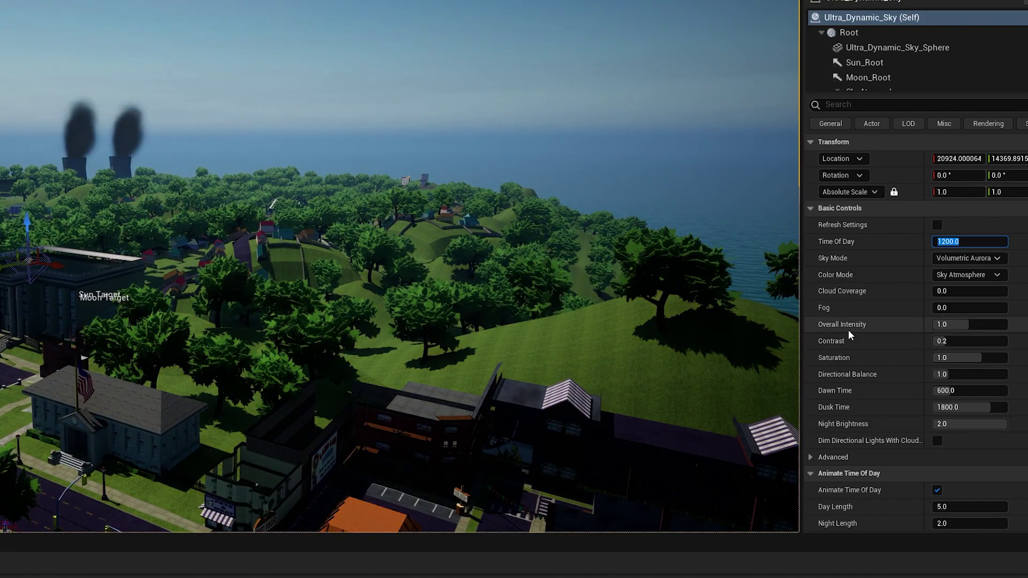
pyautogui.scroll(-3, 847, 336)
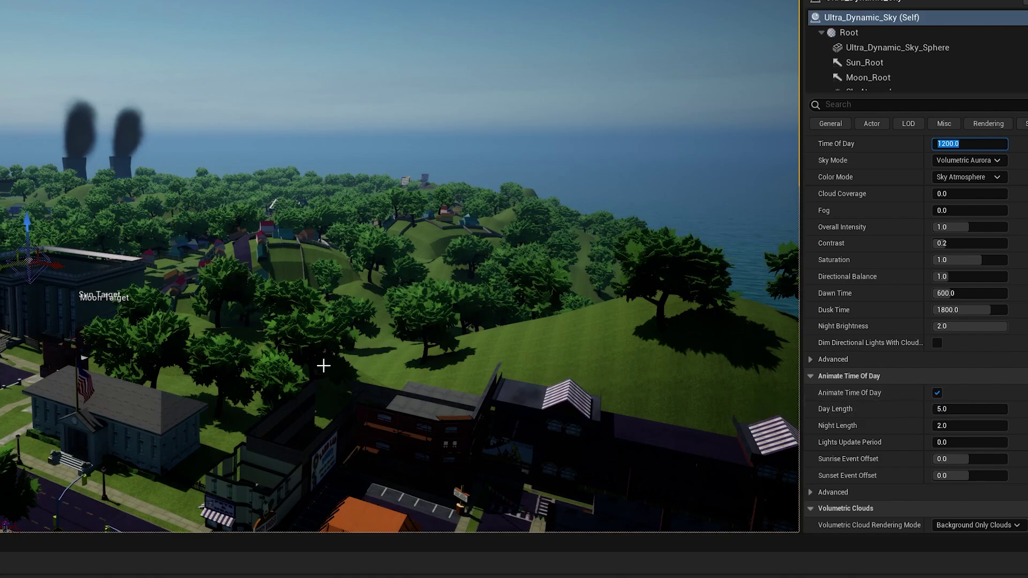
pyautogui.click(310, 342)
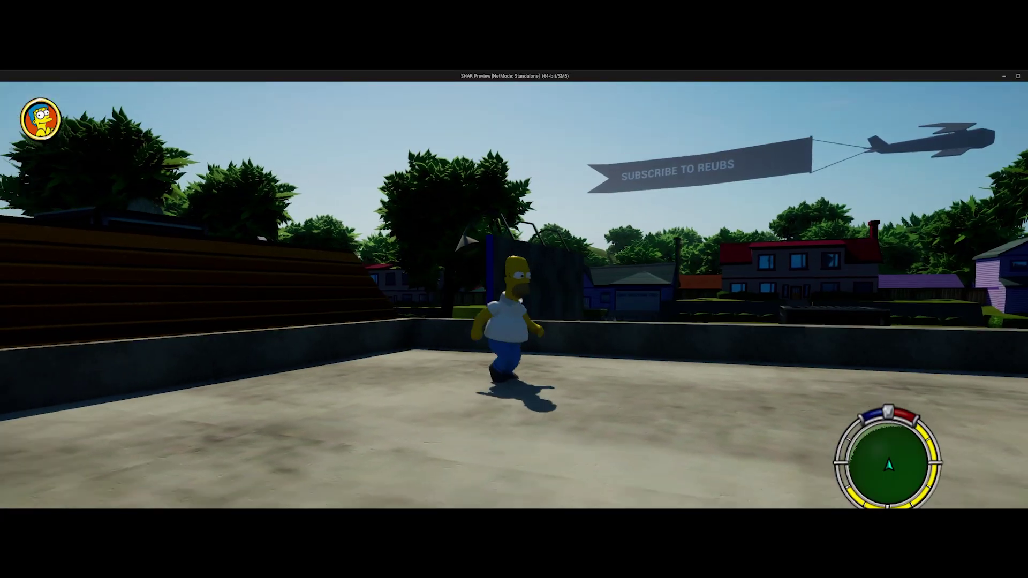
# Step: Playtest the animated day cycle by walking the character around the flat rooftop and jumping over its edge wall
pyautogui.press('a')
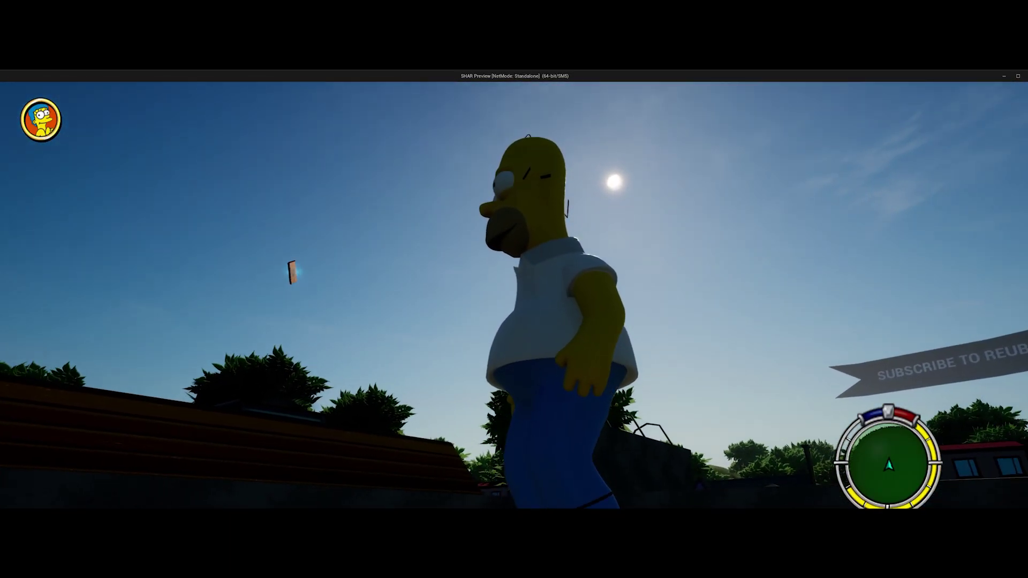
pyautogui.press('w')
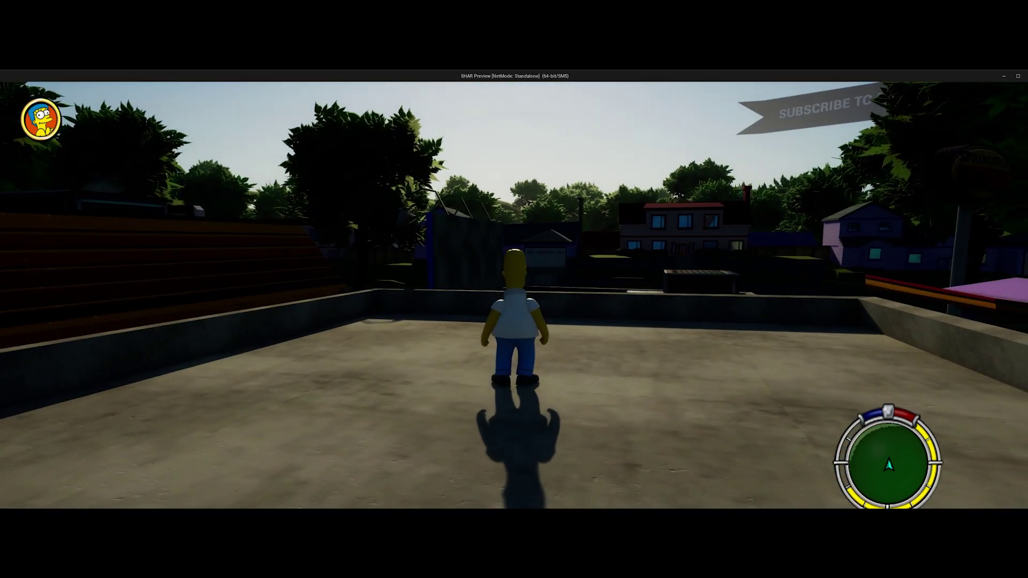
pyautogui.press('w')
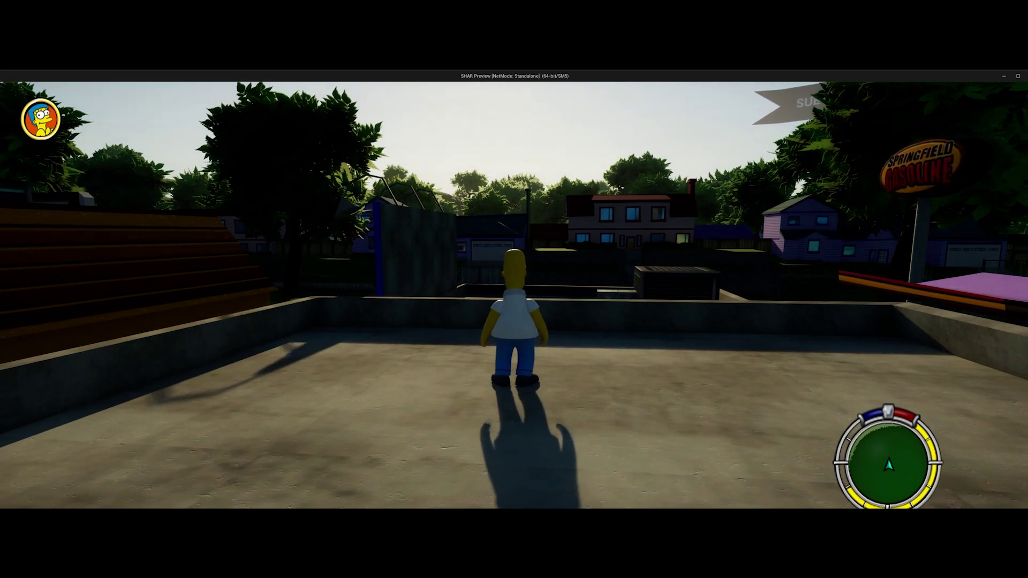
pyautogui.press('w')
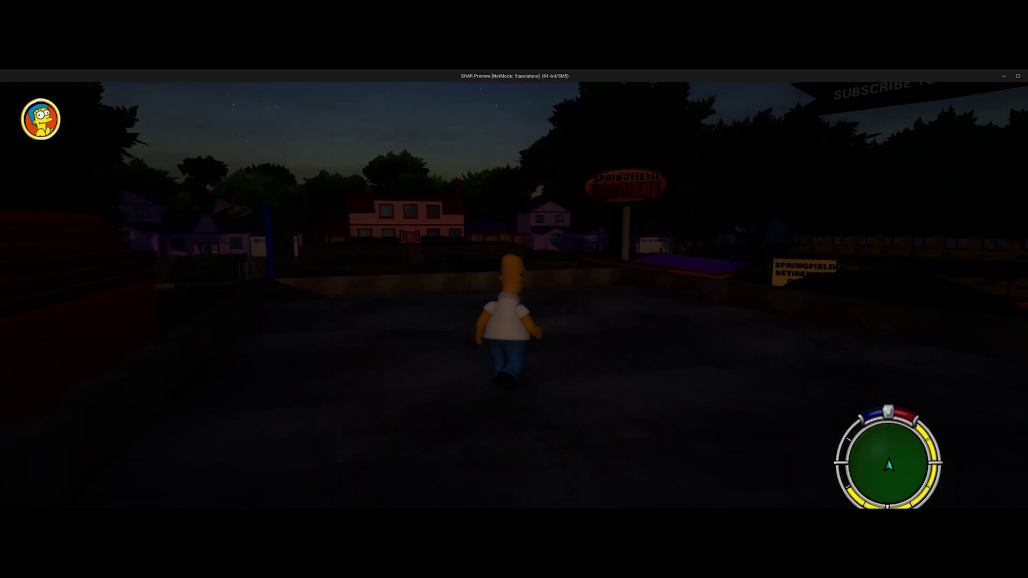
pyautogui.press('w')
pyautogui.press('space')
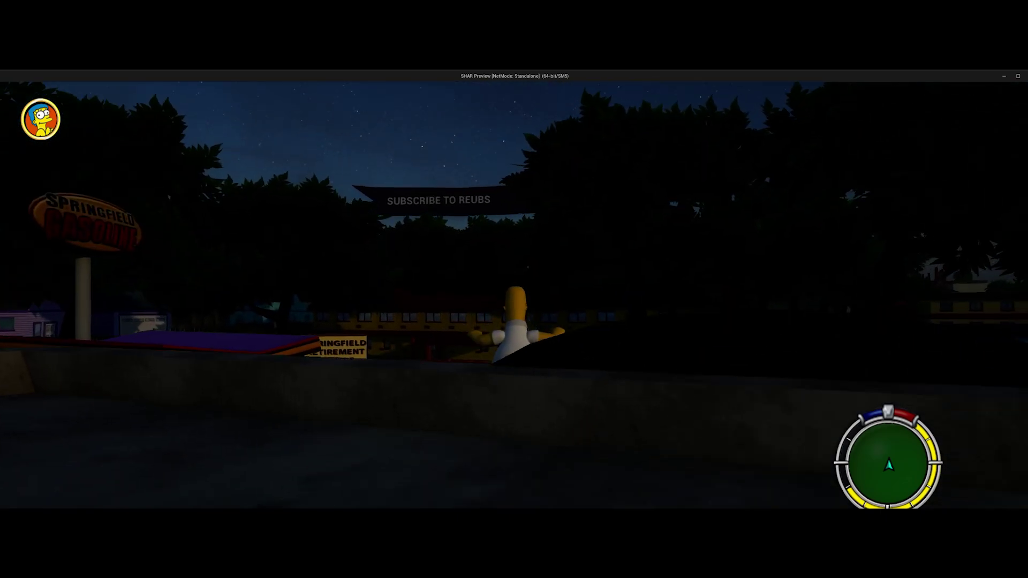
# Step: Walk the character along the streets near the Lard Lad statue to examine the moon, stars and night lighting
pyautogui.press('a')
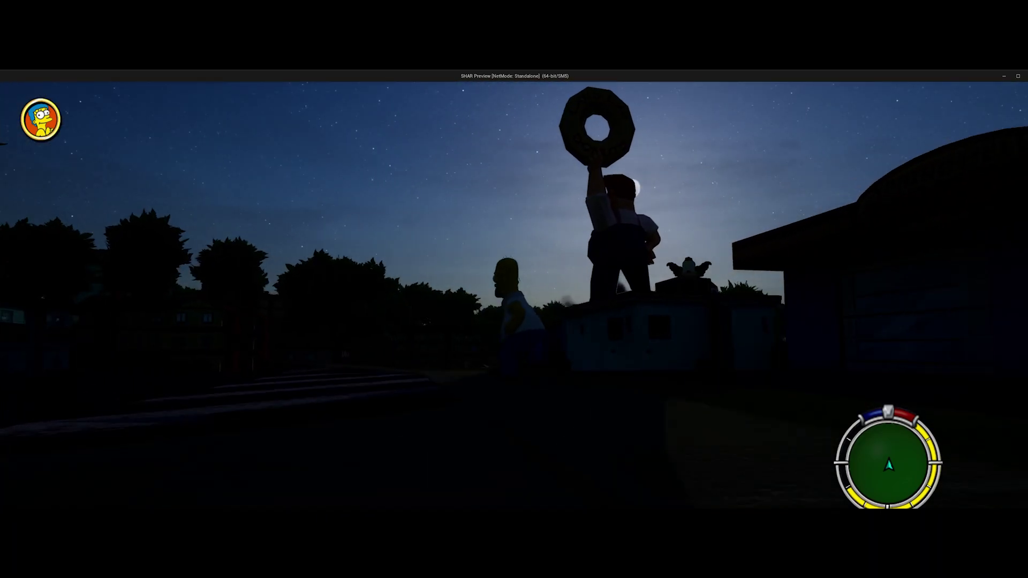
pyautogui.press('w')
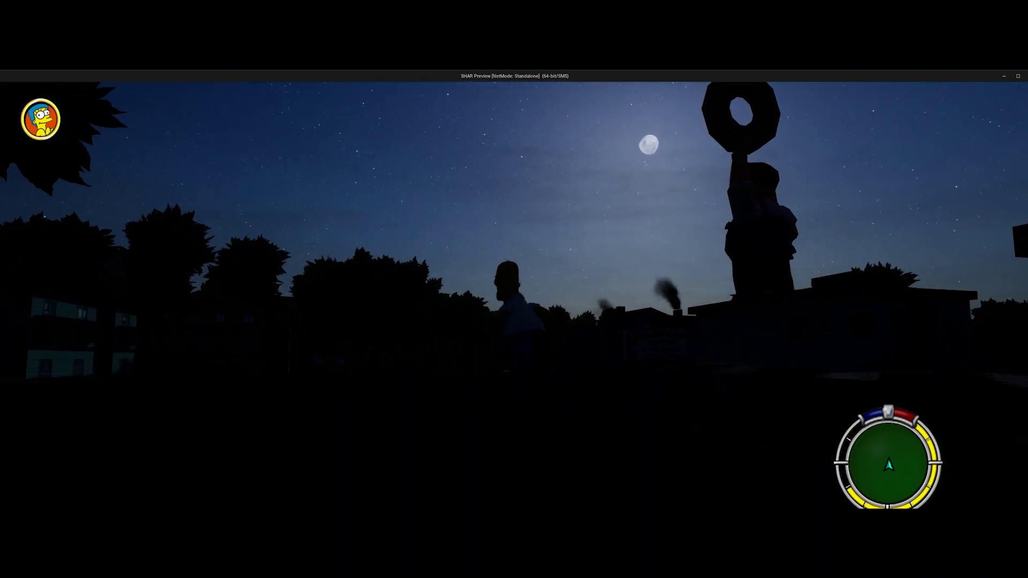
pyautogui.press('d')
pyautogui.press('w')
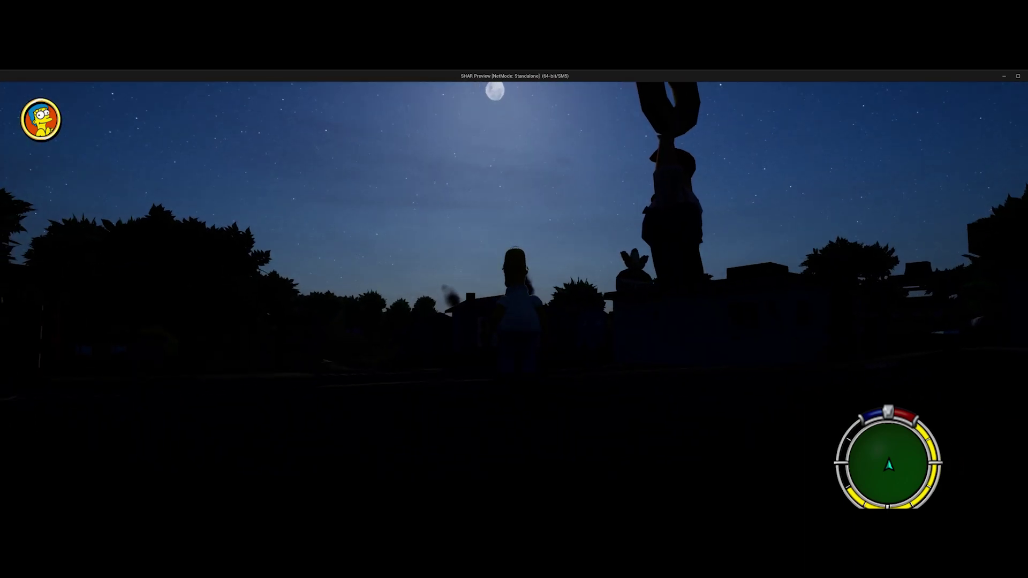
pyautogui.press('d')
pyautogui.press('w')
pyautogui.press('d')
pyautogui.press('w')
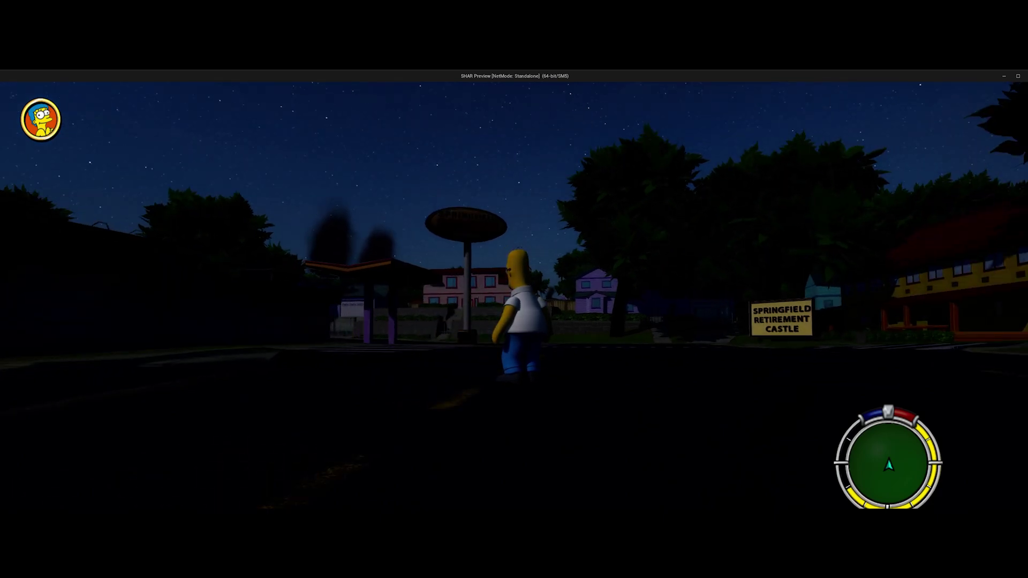
# Step: Walk along the road by the gas station and Krusty Burger to check the lighting from night into morning
pyautogui.press('a')
pyautogui.press('w')
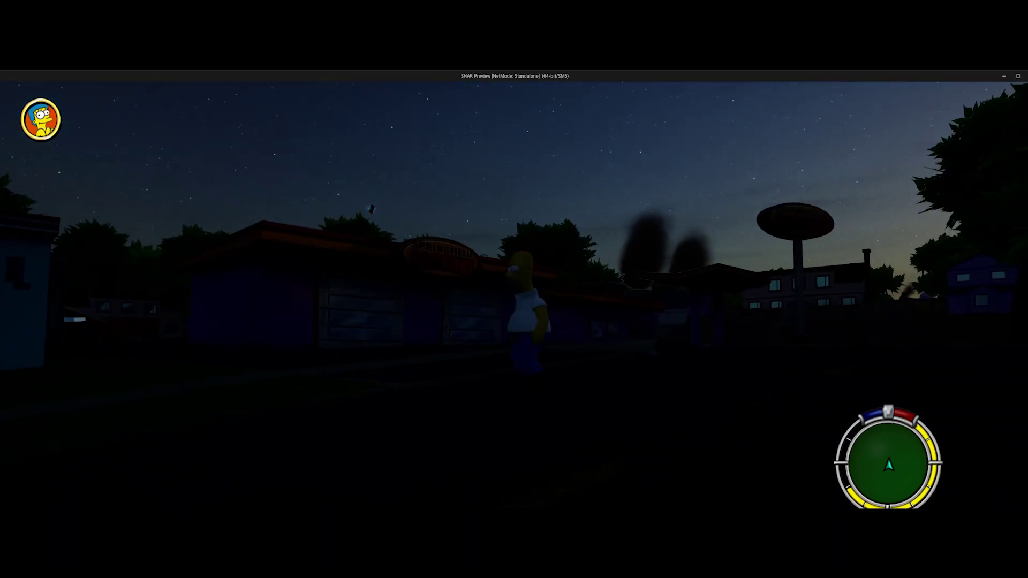
pyautogui.press('a')
pyautogui.press('w')
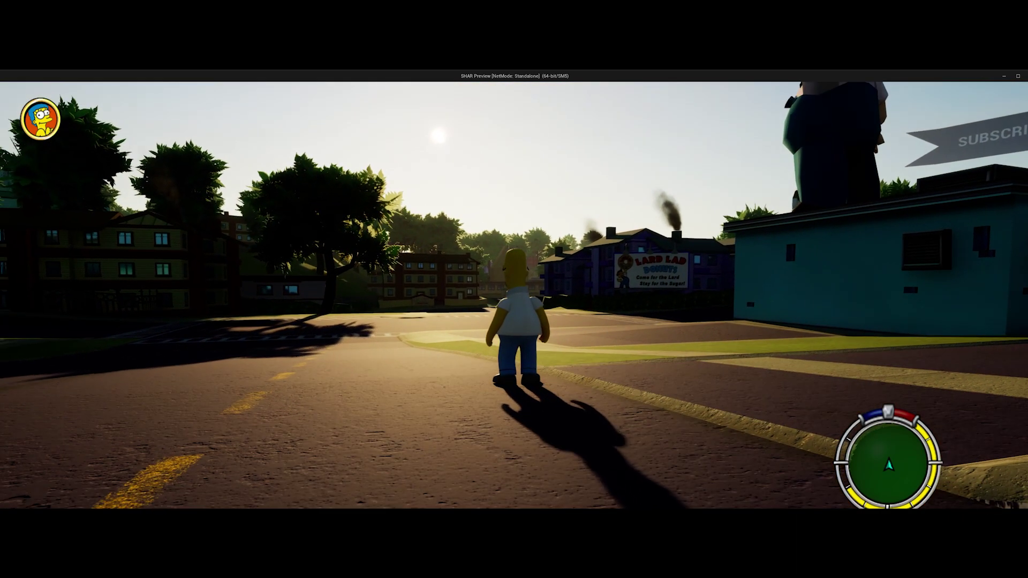
pyautogui.press('a')
pyautogui.press('w')
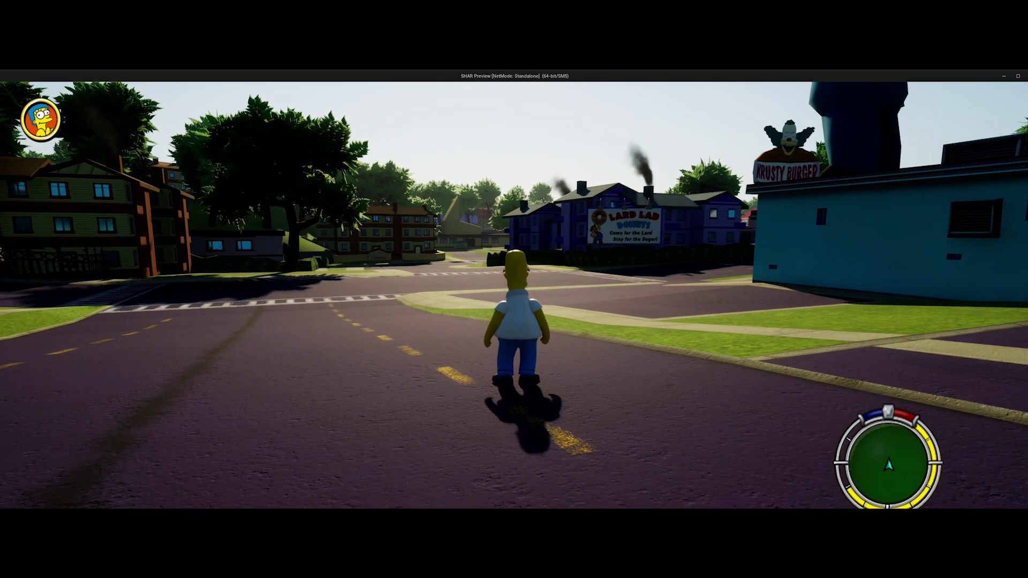
pyautogui.press('d')
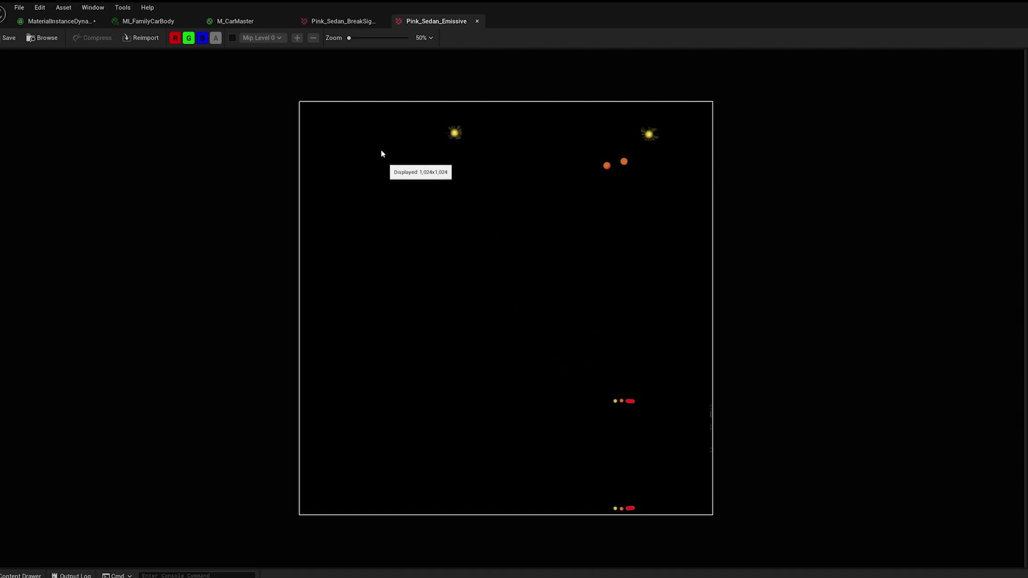
# Step: Examine the pink sedan's brake and signal mask texture and the LightMask intensity and Emissive nodes in M_CarMaster
pyautogui.click(331, 22)
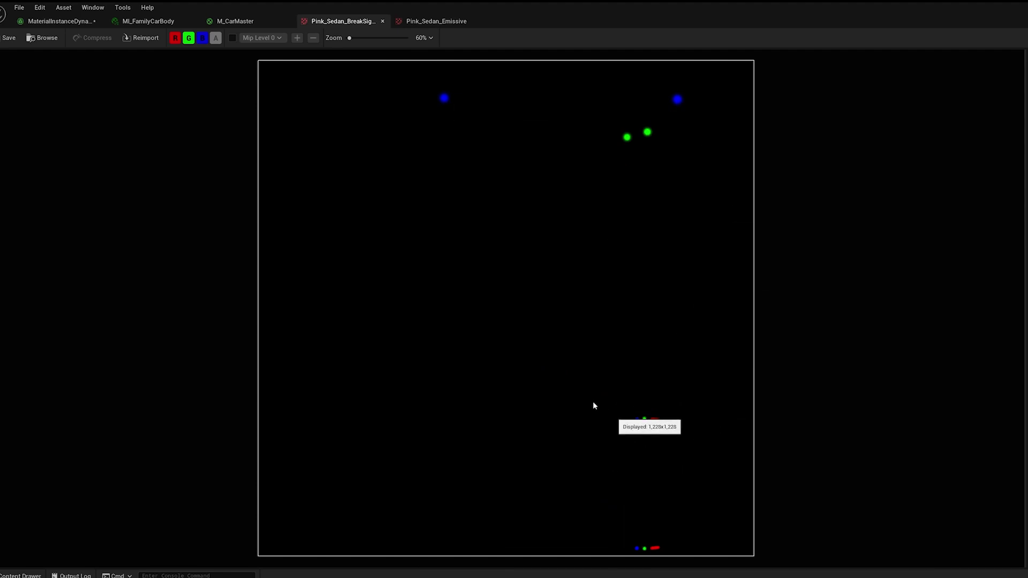
pyautogui.click(236, 21)
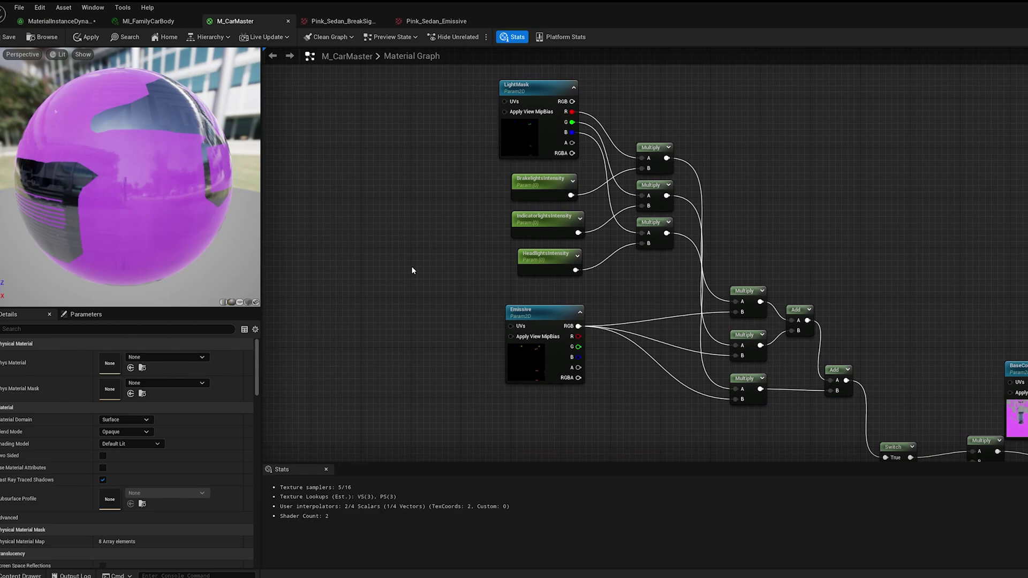
pyautogui.moveTo(404, 266); pyautogui.dragTo(703, 110)
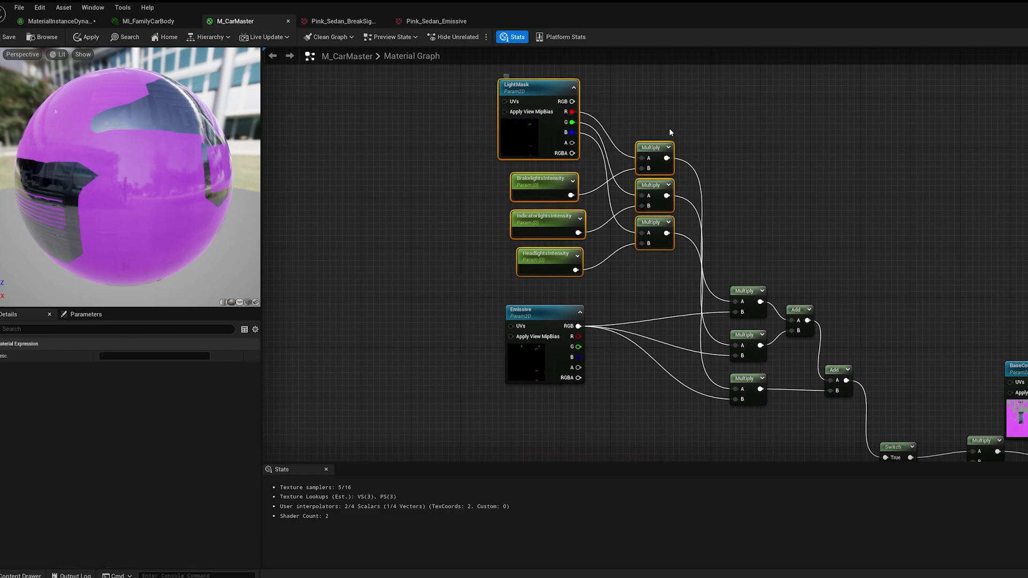
pyautogui.click(757, 127)
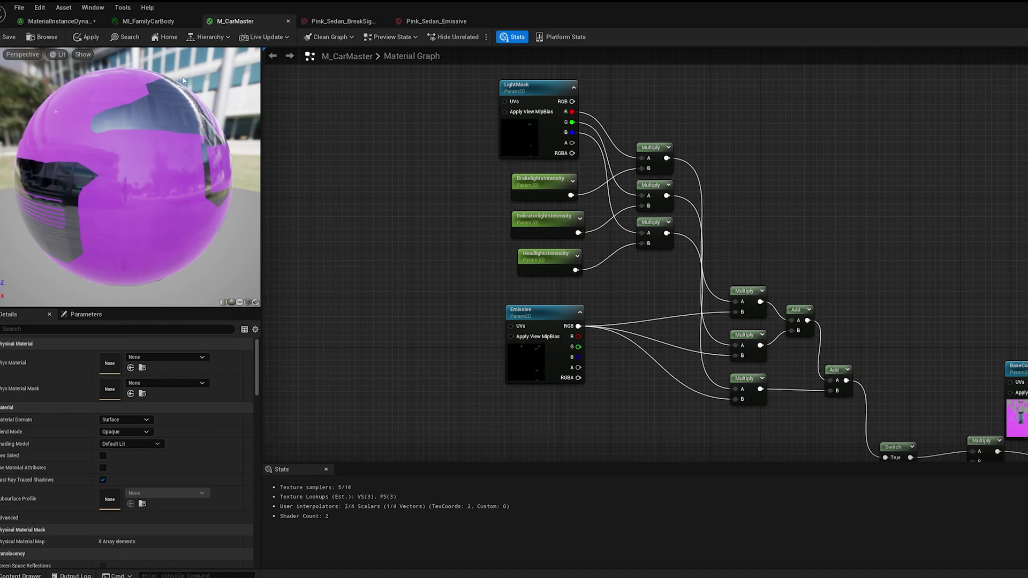
pyautogui.moveTo(508, 244); pyautogui.dragTo(819, 156)
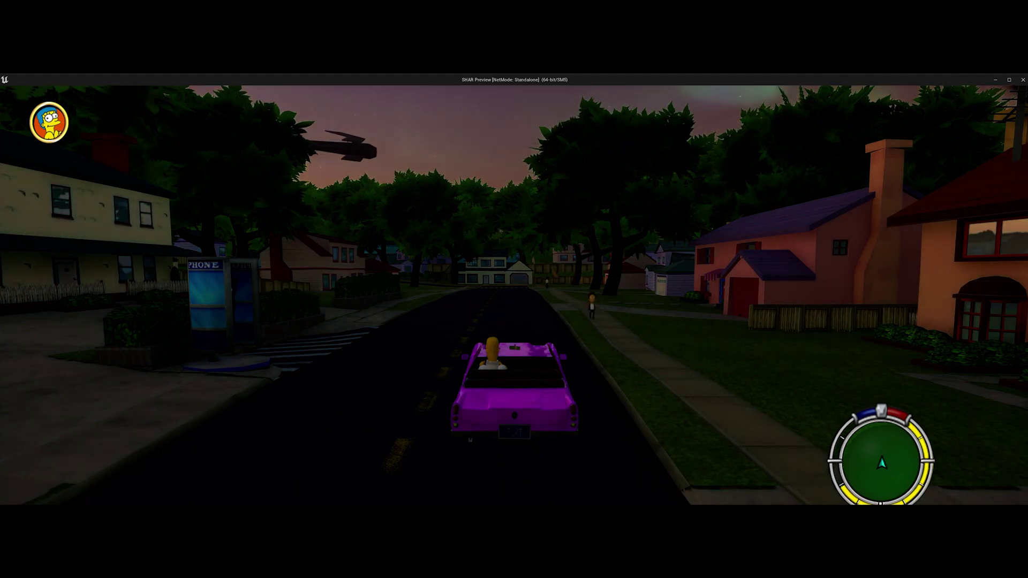
# Step: Playtest the pink car on the residential street at night, driving forward, reversing and turning to check its headlights and rear lights
pyautogui.press('w')
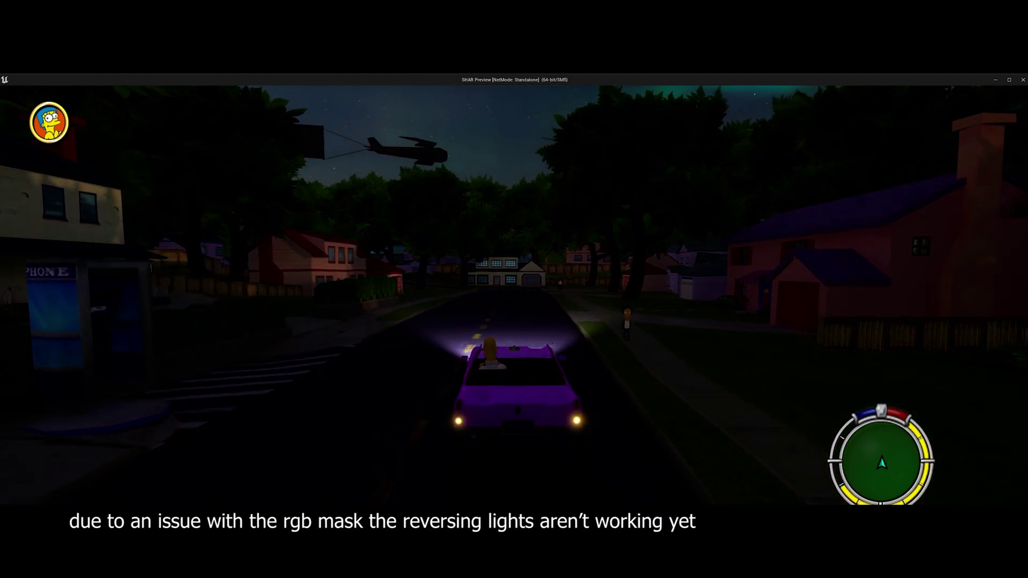
pyautogui.press('s')
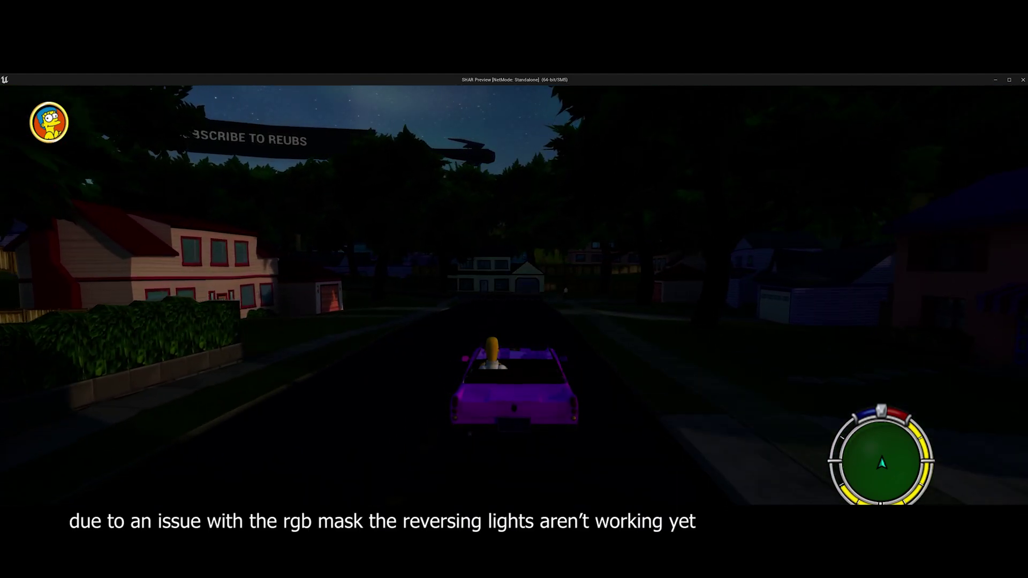
pyautogui.press('w')
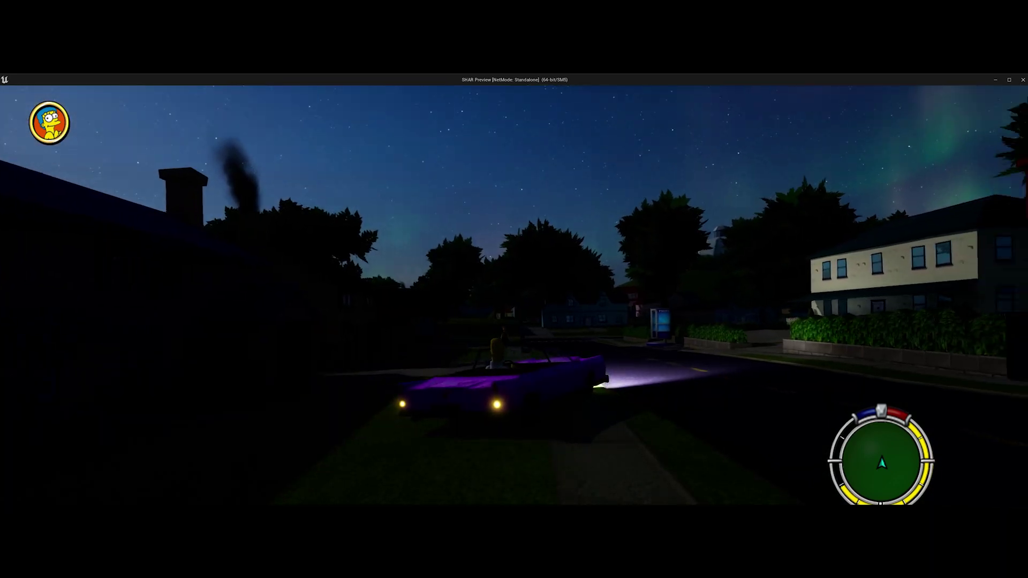
pyautogui.press('a')
pyautogui.press('s')
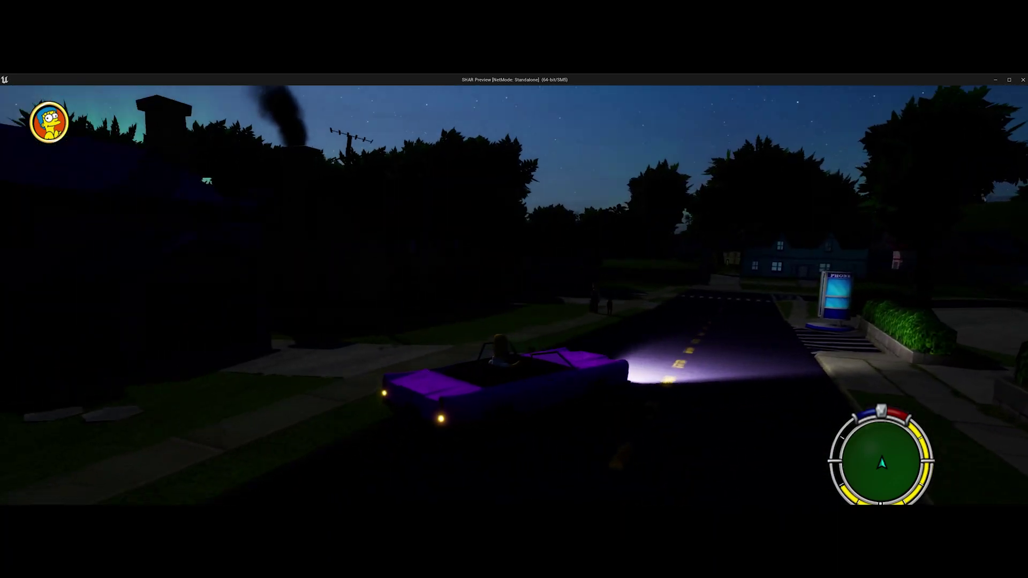
pyautogui.press('a')
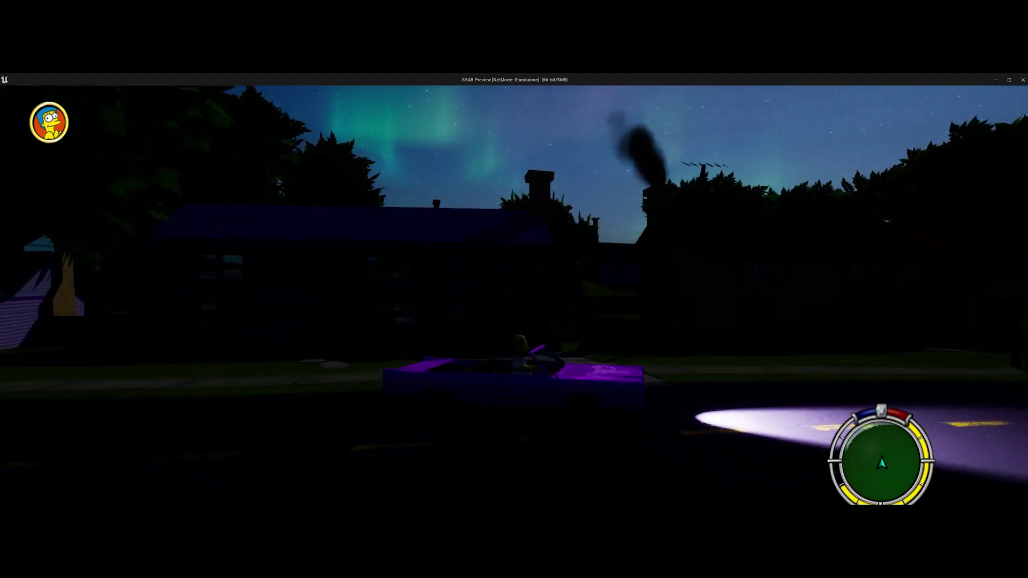
pyautogui.press('w')
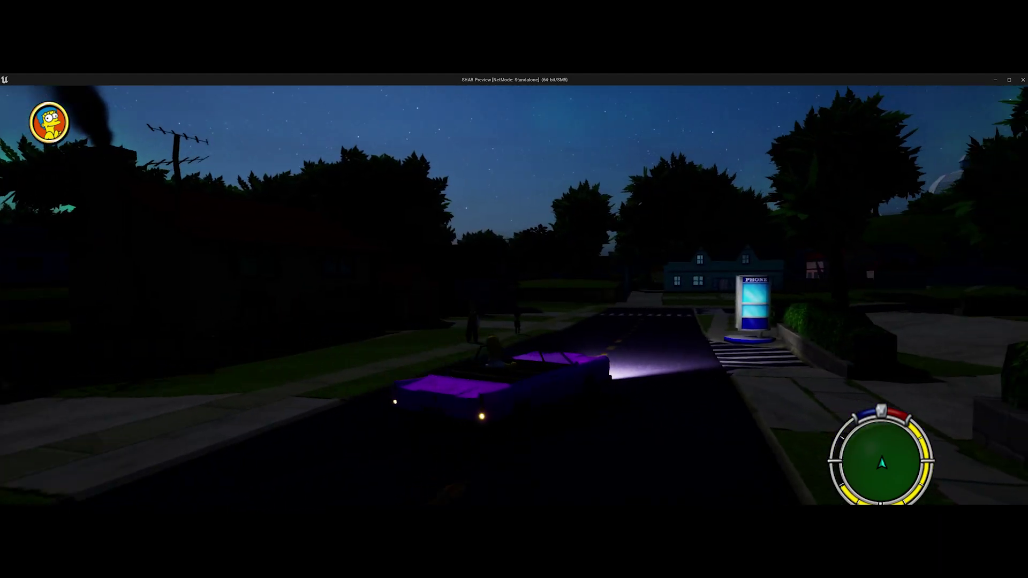
pyautogui.press('a')
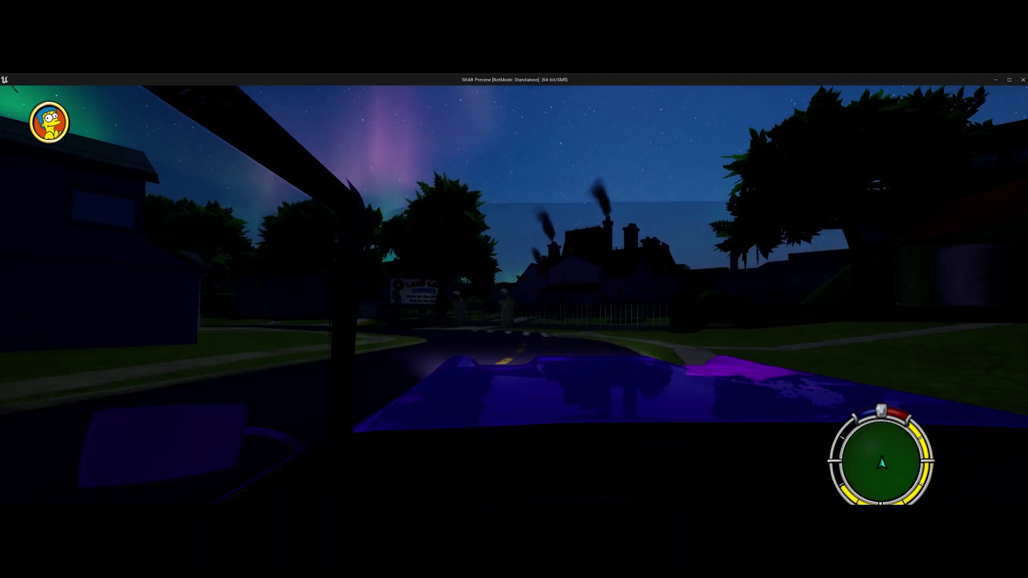
# Step: Test driving the pink car at night in first-person view, from the mansion gates through the streets to the crossing
pyautogui.press('w')
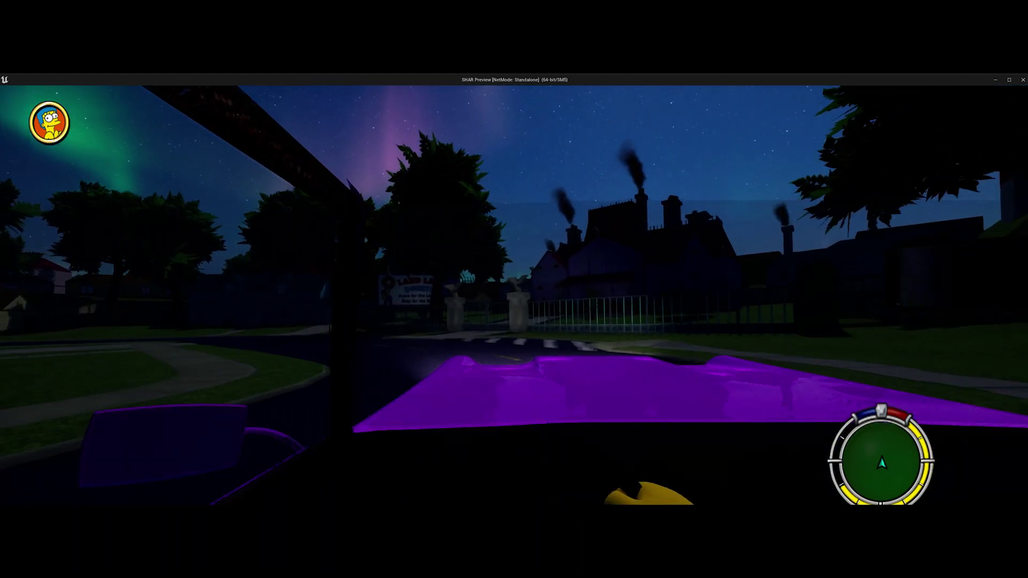
pyautogui.press('a')
pyautogui.press('a')
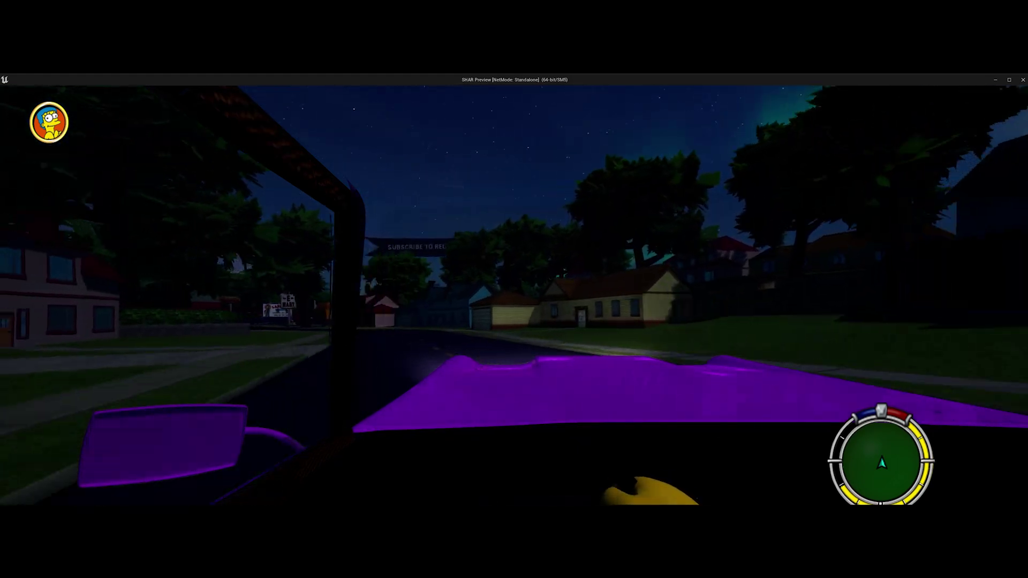
pyautogui.press('a')
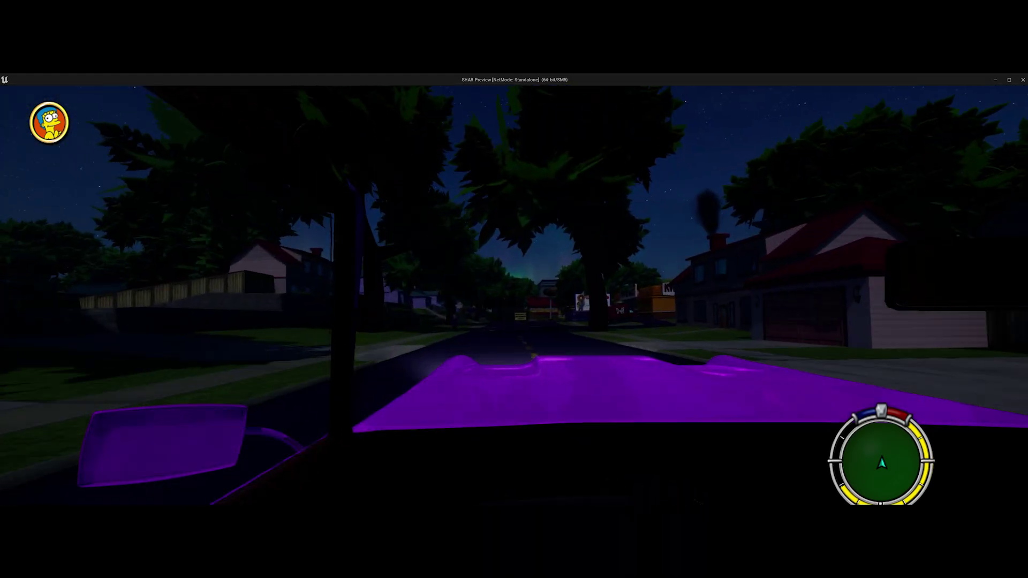
pyautogui.press('a')
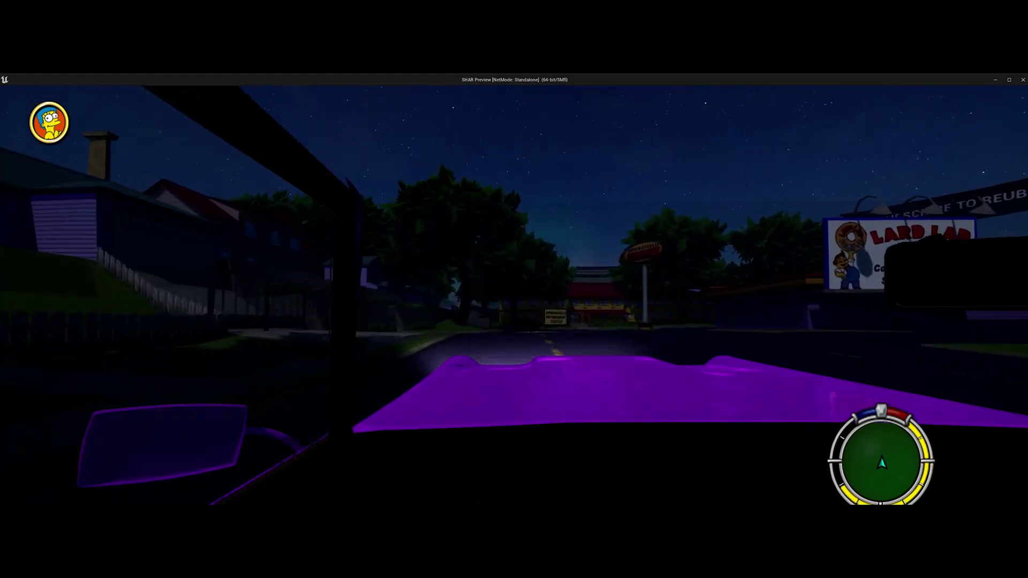
pyautogui.press('w')
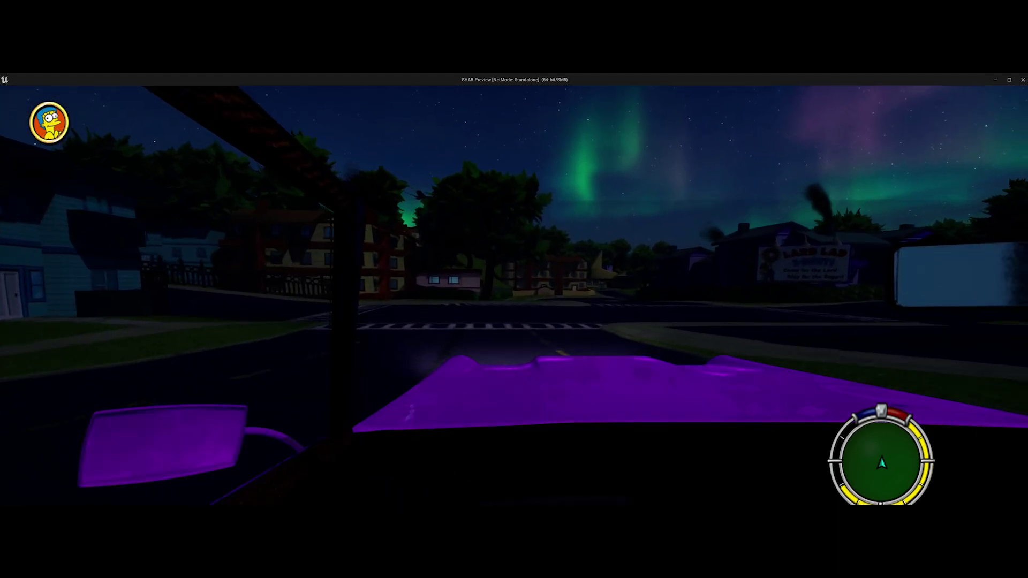
# Step: Test drive the pink car in first-person view through the night streets, from the crossing past the Retirement Castle to the Lard Lad sign
pyautogui.press('a')
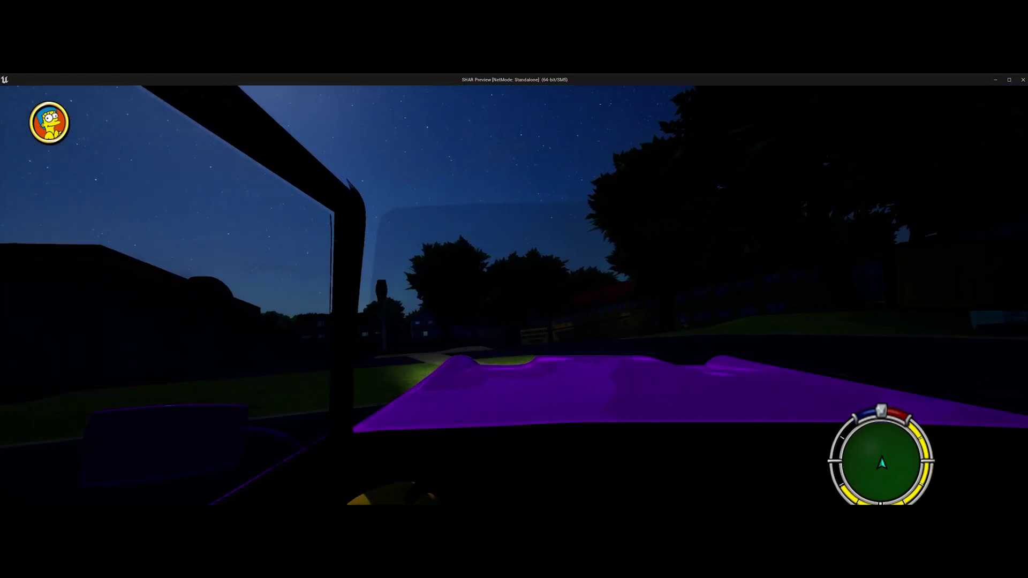
pyautogui.press('a')
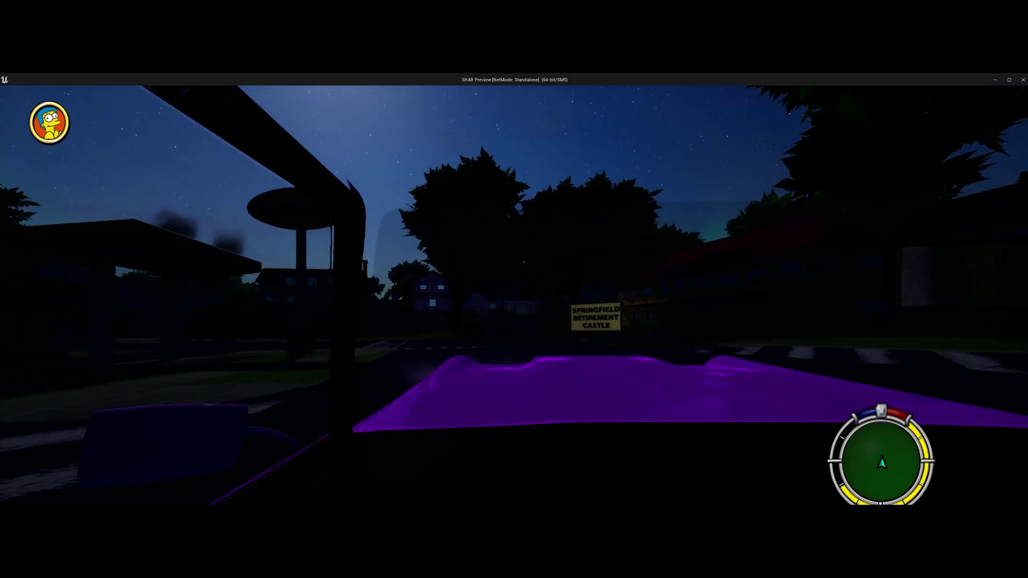
pyautogui.press('a')
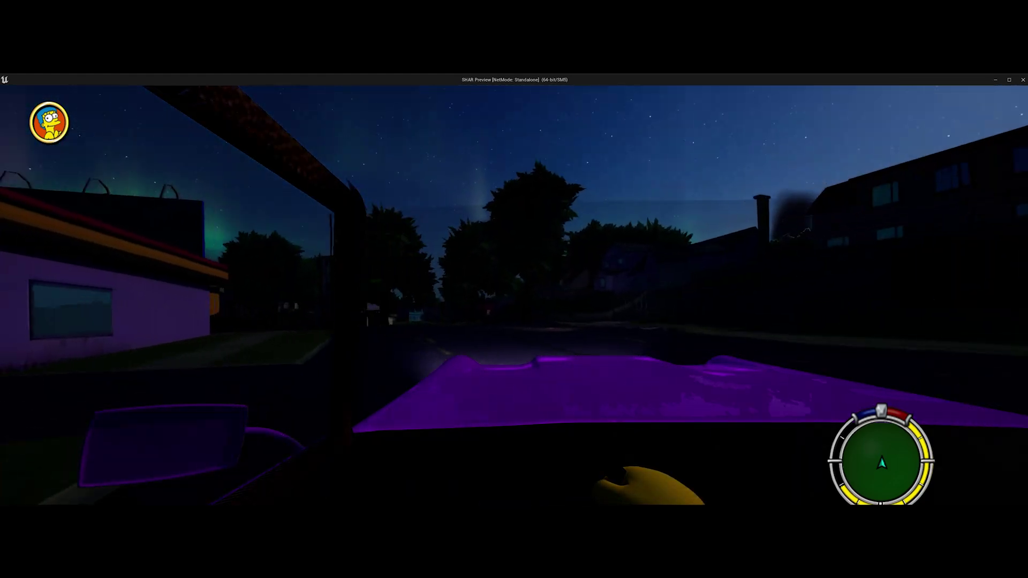
pyautogui.press('a')
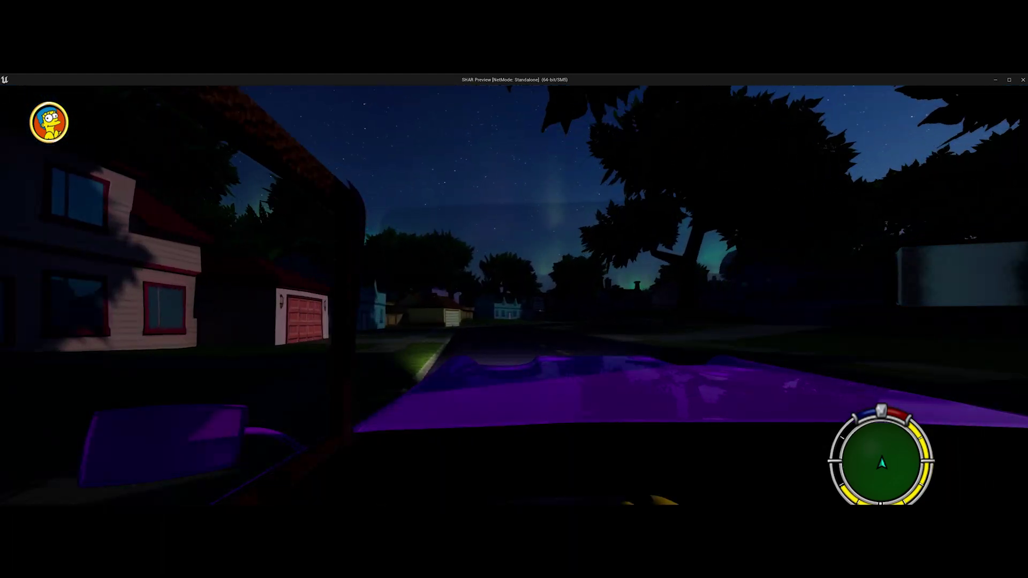
pyautogui.press('d')
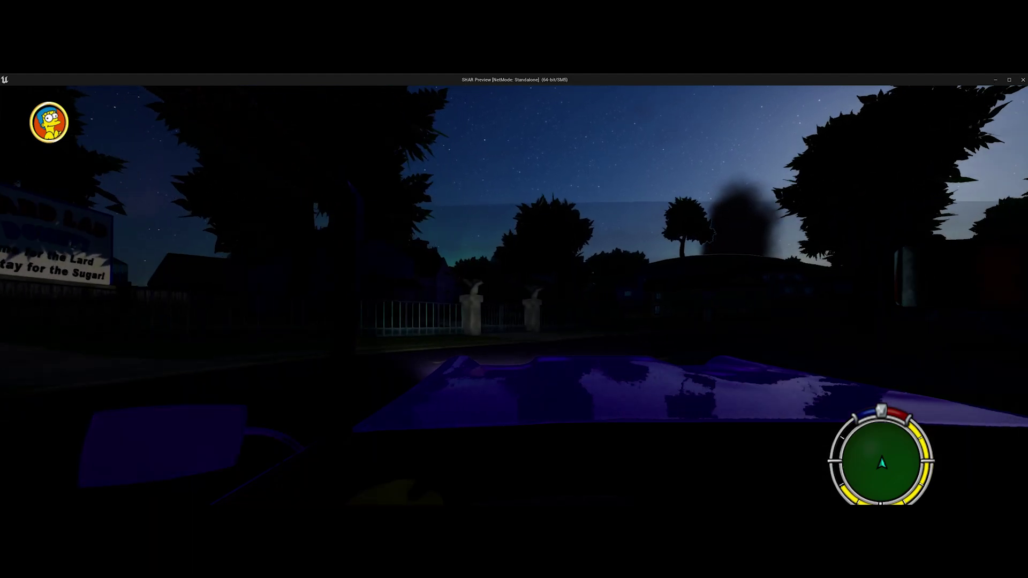
pyautogui.press('d')
pyautogui.press('d')
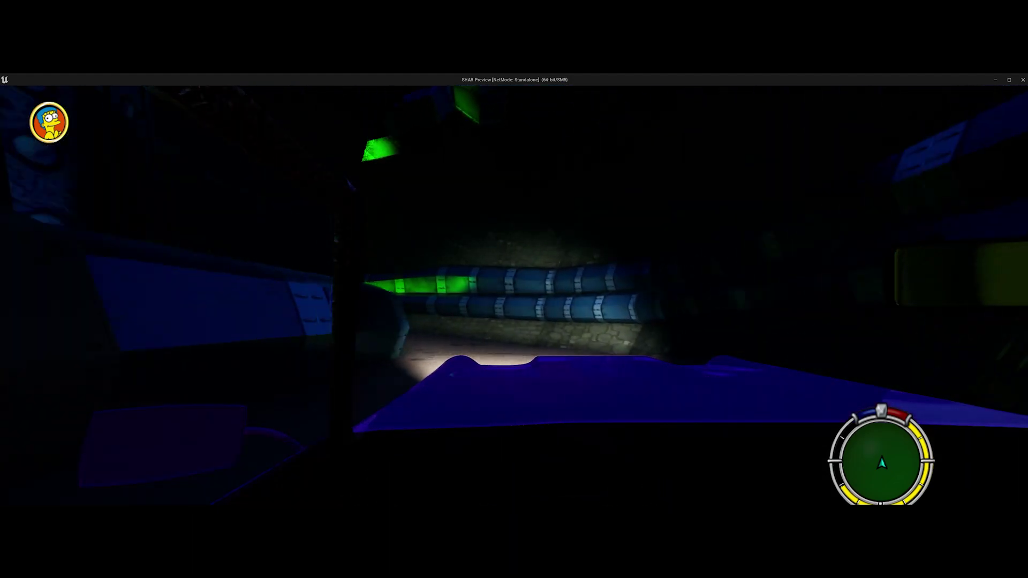
# Step: Drive the car in first-person view through the green-lit underground tunnel to check its headlights in the dark passage
pyautogui.press('a')
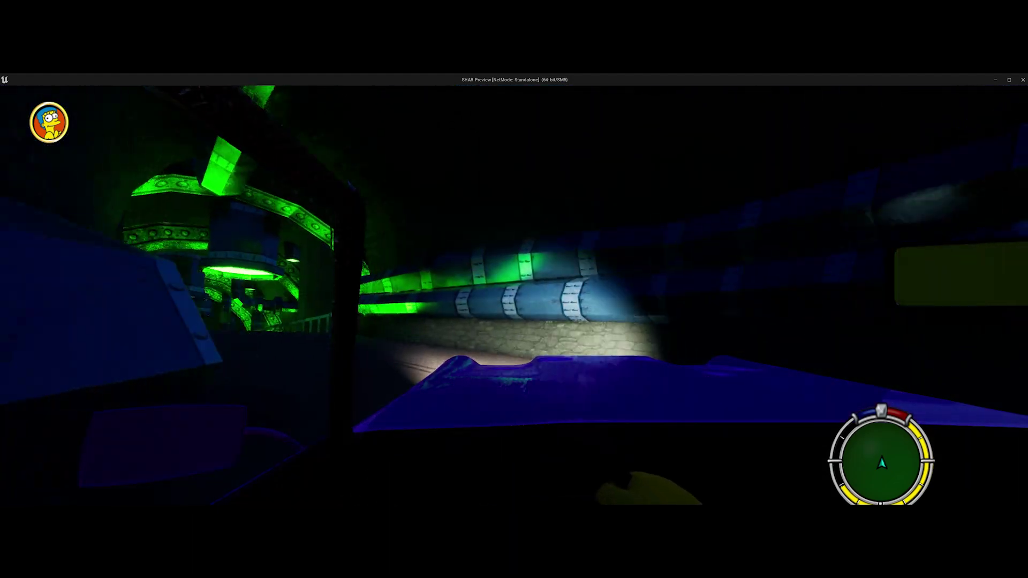
pyautogui.press('w')
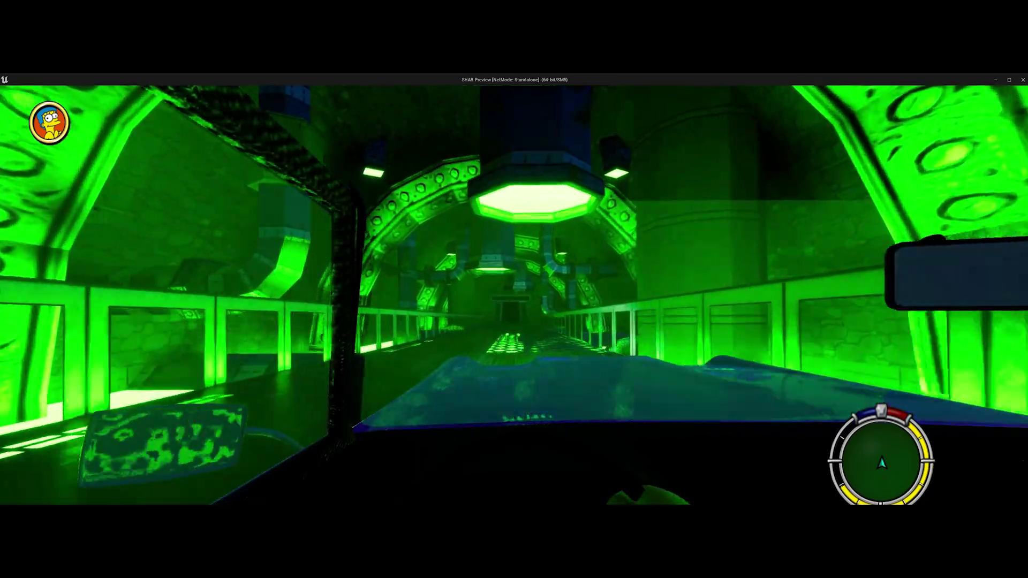
pyautogui.press('w')
pyautogui.press('w')
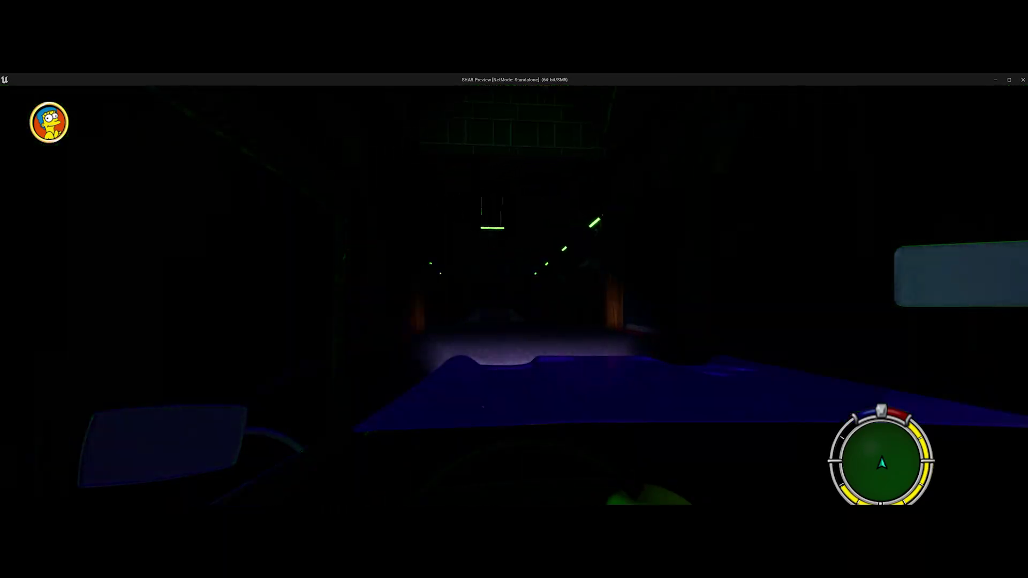
pyautogui.press('w')
pyautogui.press('w')
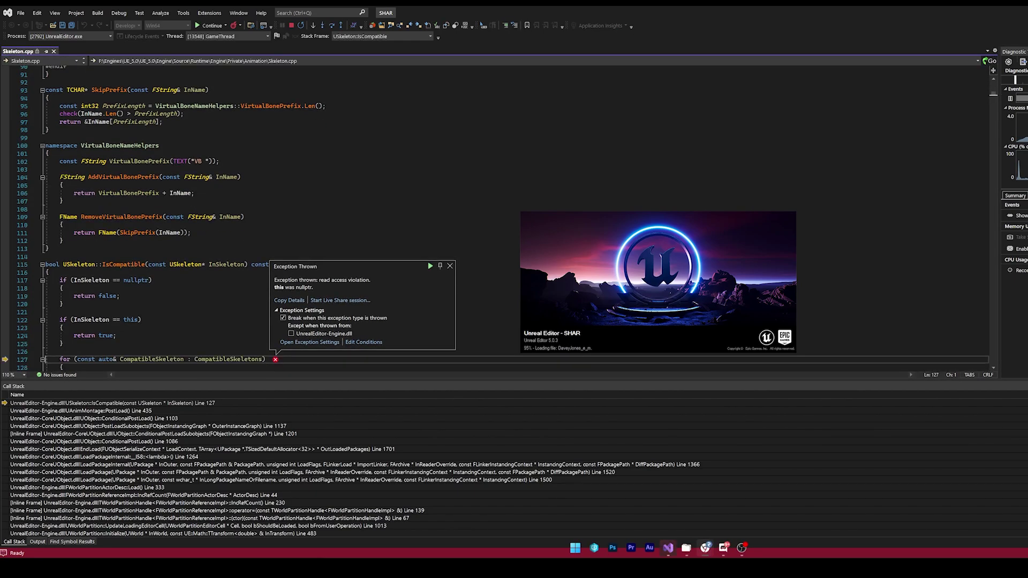
# Step: Trace the Skeleton.cpp read access violation through the call stack to the IsCompatible check at line 435 of AnimMontage.cpp
pyautogui.scroll(-4, 147, 203)
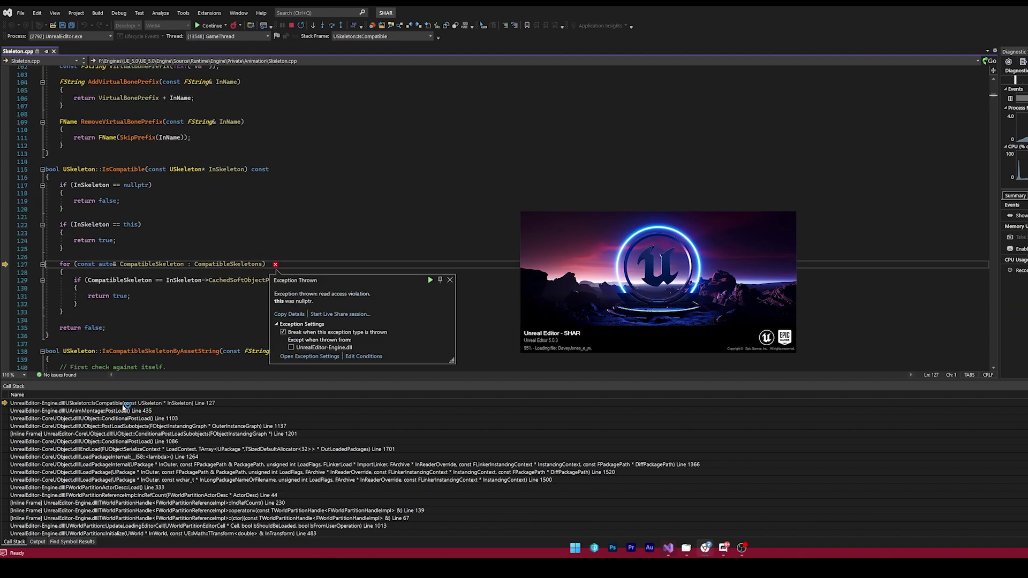
pyautogui.click(121, 410)
pyautogui.doubleClick(114, 411)
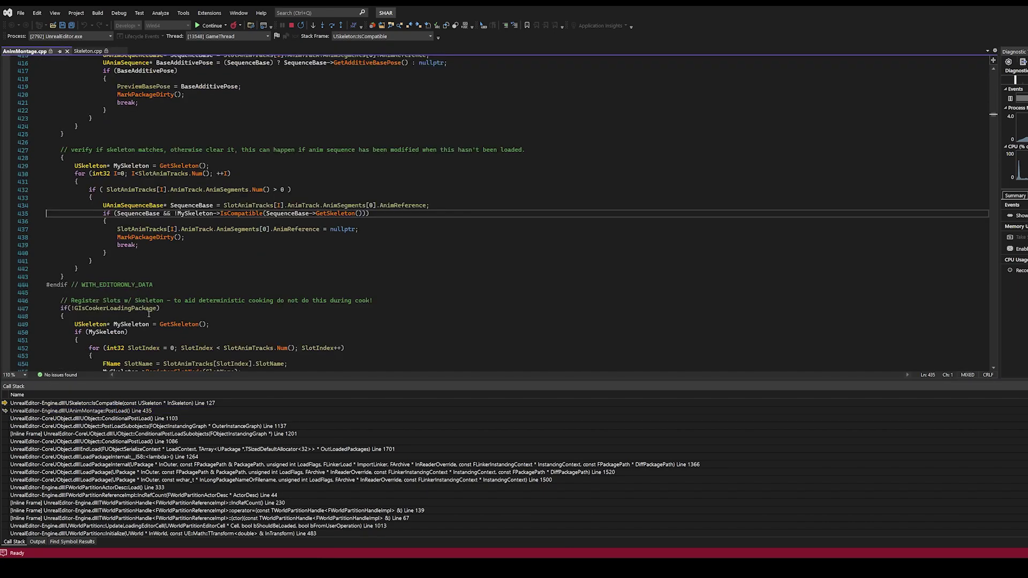
pyautogui.moveTo(393, 223); pyautogui.dragTo(70, 225)
pyautogui.click(180, 223)
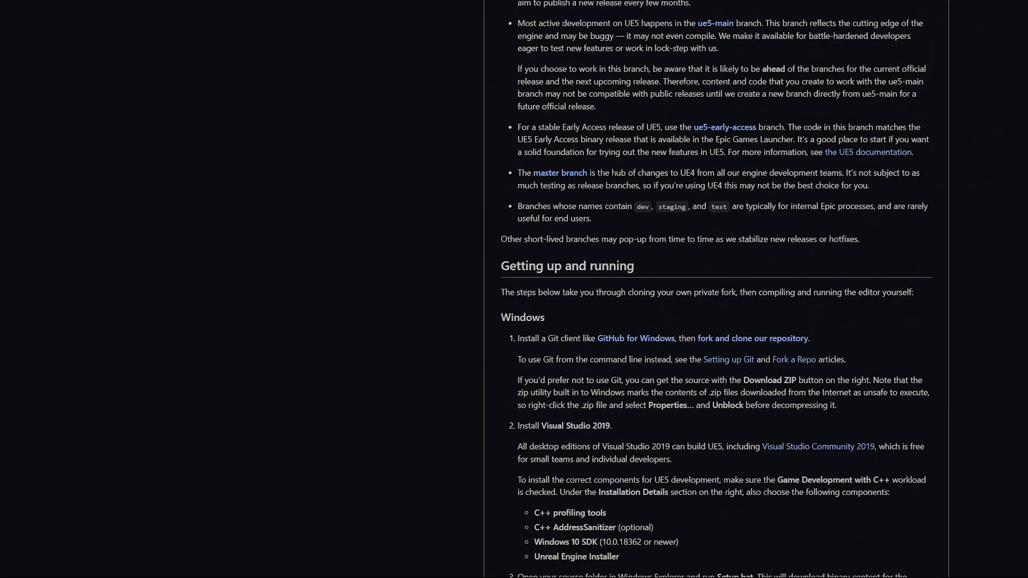
# Step: Review the Unreal Engine GitHub repository's README and download the release branch source as a ZIP
pyautogui.scroll(-10, 716, 289)
pyautogui.scroll(20, 764, 224)
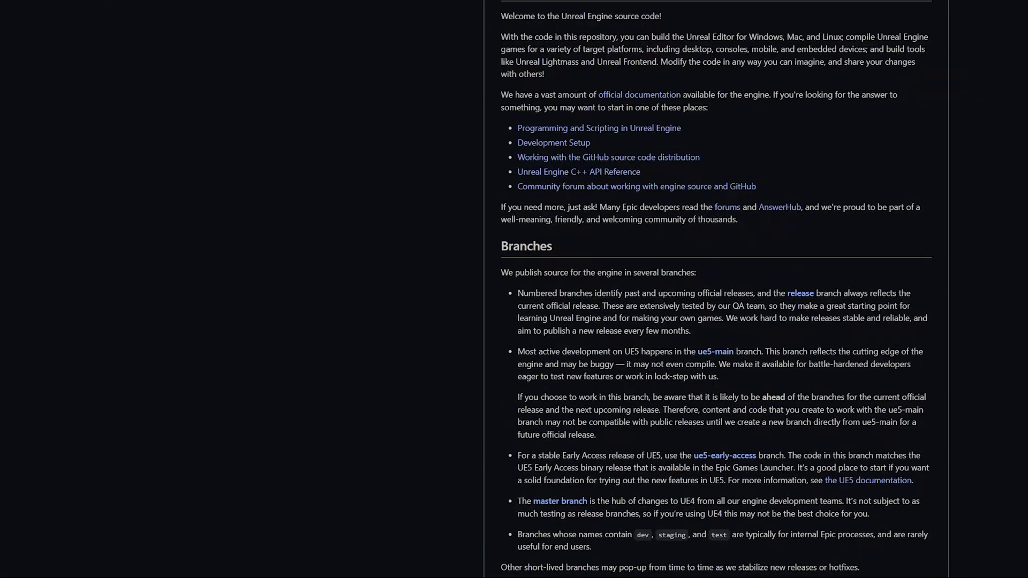
pyautogui.scroll(-2, 896, 117)
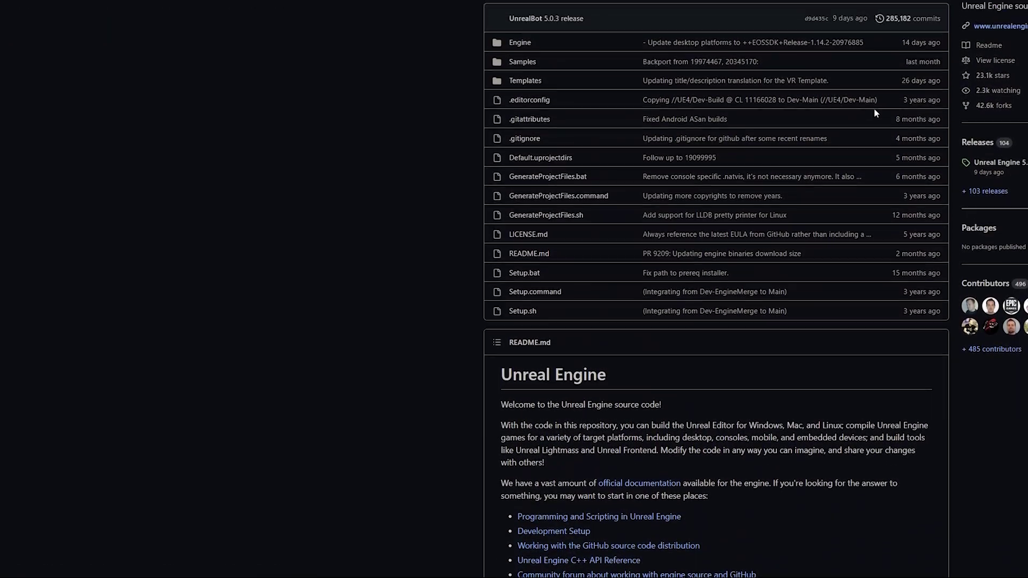
pyautogui.scroll(1, 925, 29)
pyautogui.click(925, 14)
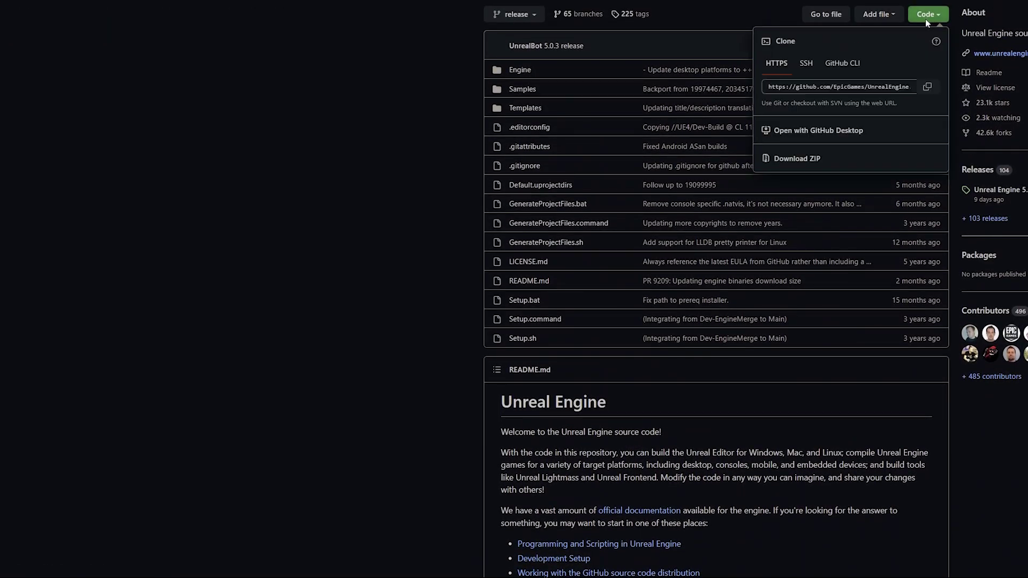
pyautogui.click(787, 160)
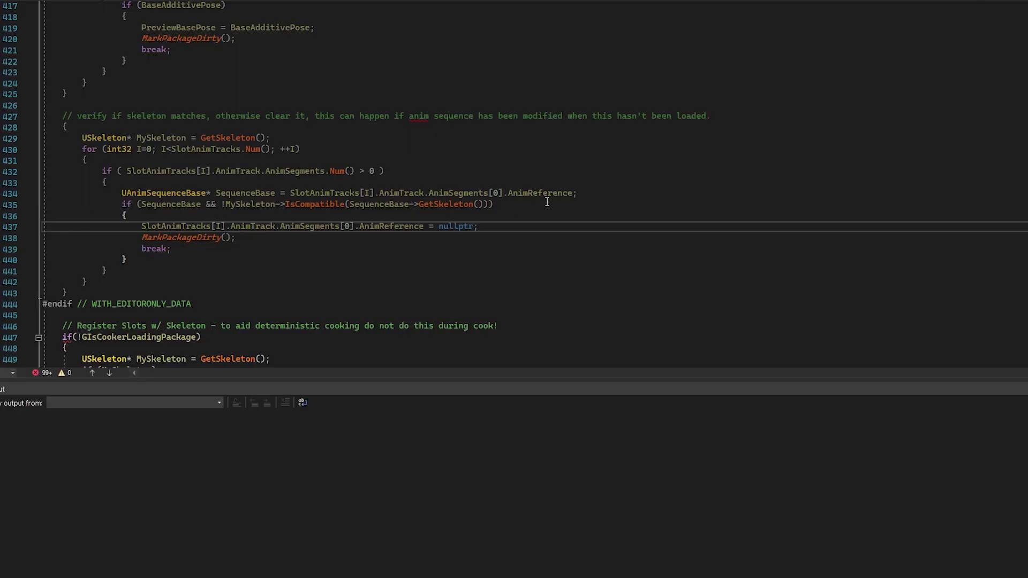
# Step: Wrap the PostLoad skeleton-matching loop in if (USkeleton* MySkeleton = GetSkeleton()) and add a comment beginning "//hey" above the condition
pyautogui.moveTo(546, 201); pyautogui.dragTo(43, 204)
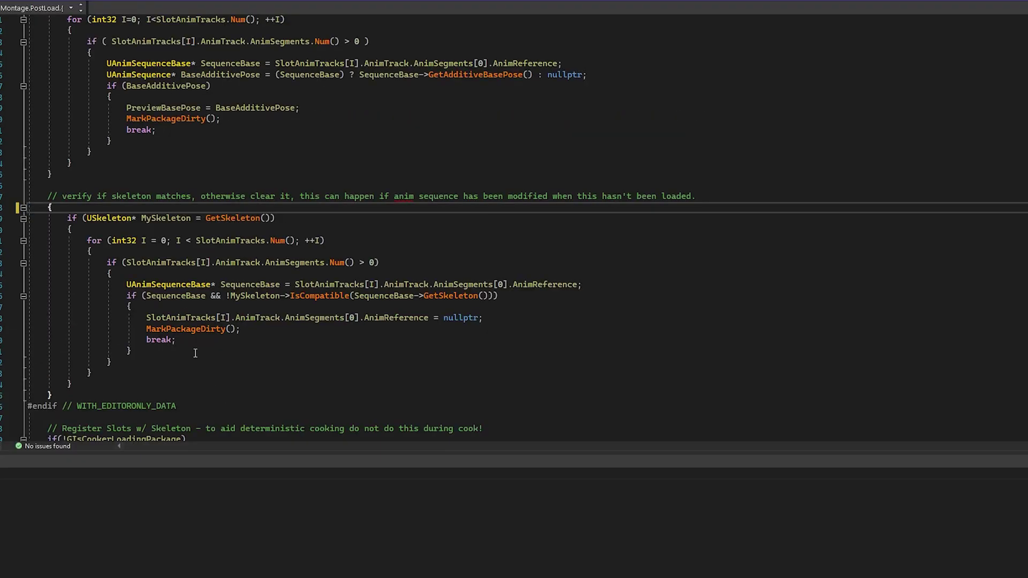
pyautogui.scroll(-1, 188, 350)
pyautogui.moveTo(99, 357); pyautogui.dragTo(84, 171)
pyautogui.click(182, 192)
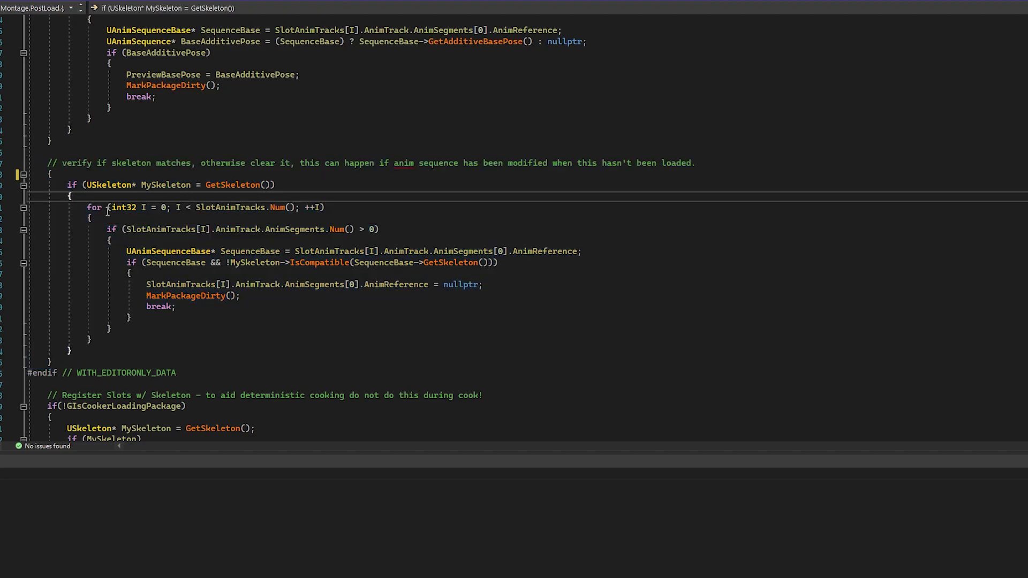
pyautogui.click(145, 173)
pyautogui.press('Return')
pyautogui.write('//hey')
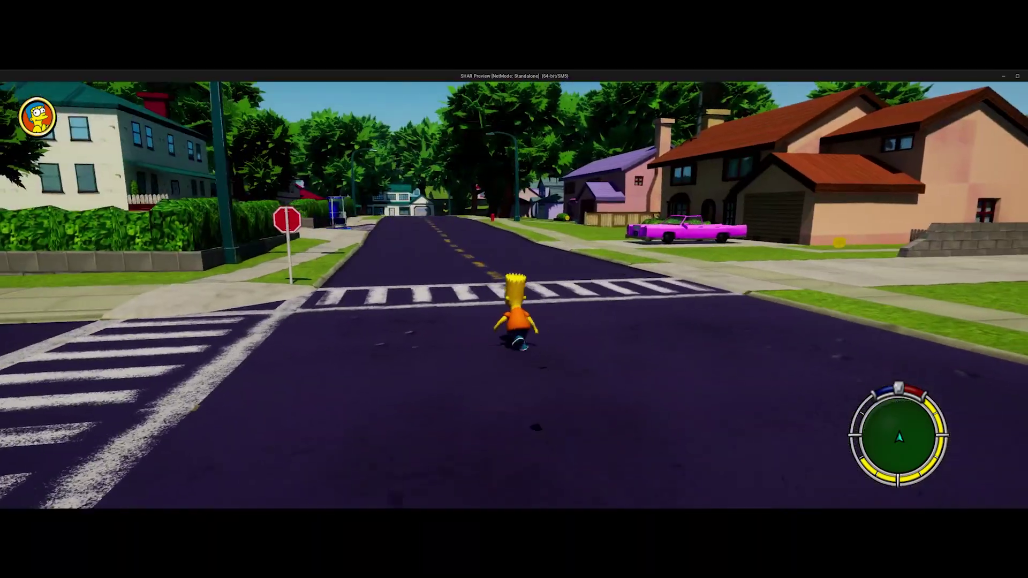
# Step: Playtest Bart on the residential street, running past the crosswalk and jumping
pyautogui.press('space')
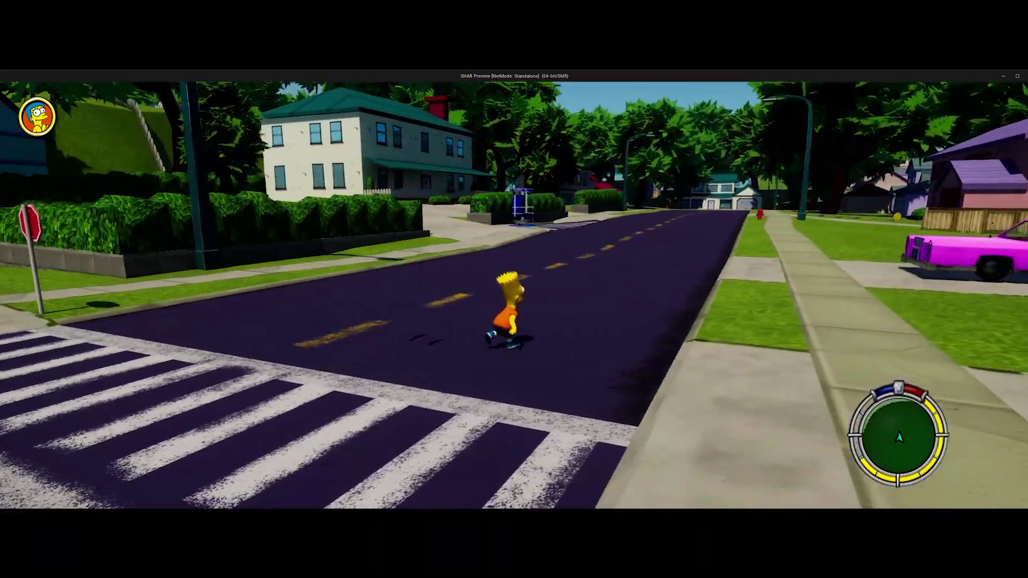
pyautogui.press('space')
pyautogui.press('space')
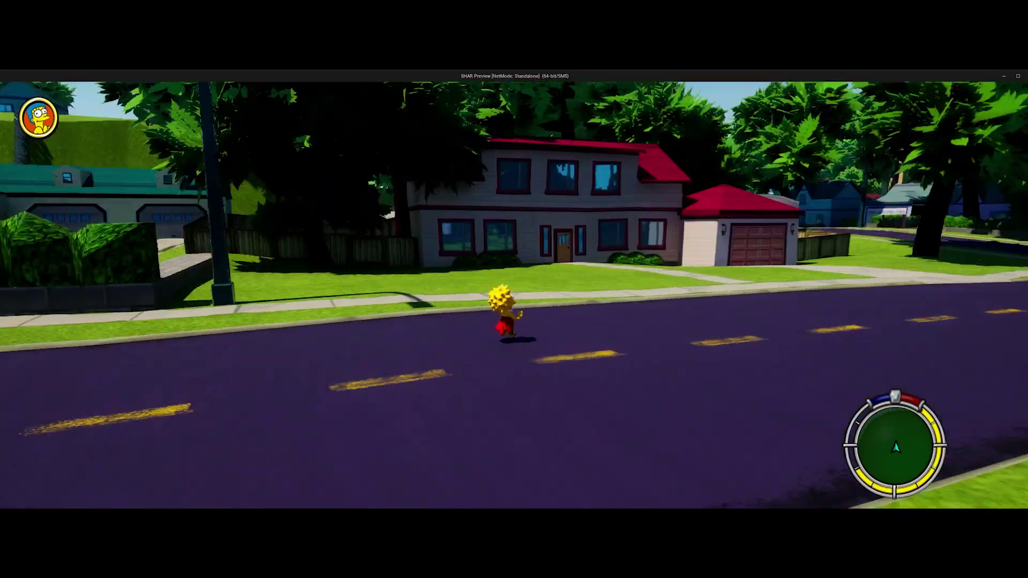
# Step: Playtest Lisa on the residential street, running in different directions to the crosswalk and jumping
pyautogui.press('w')
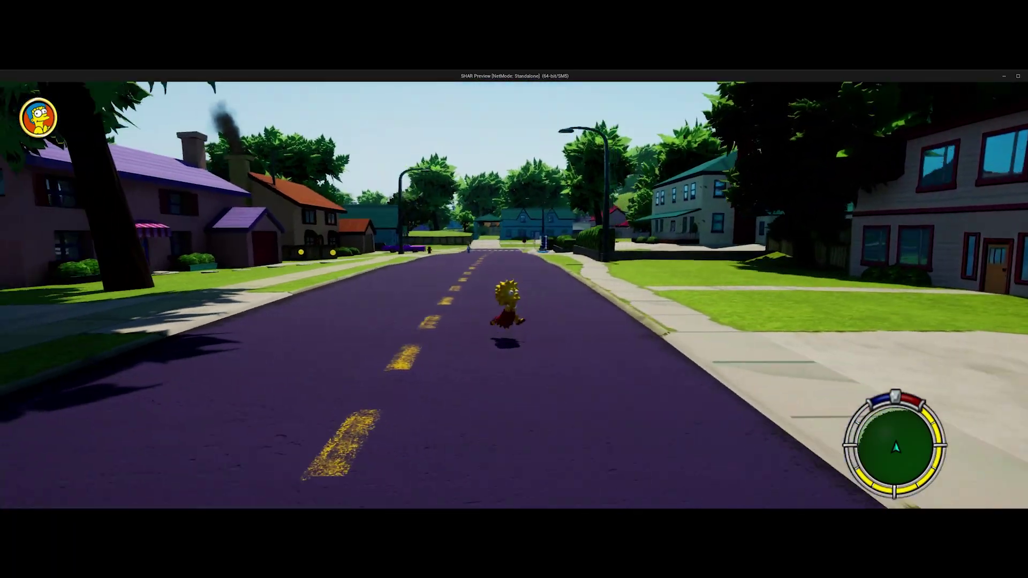
pyautogui.press('a')
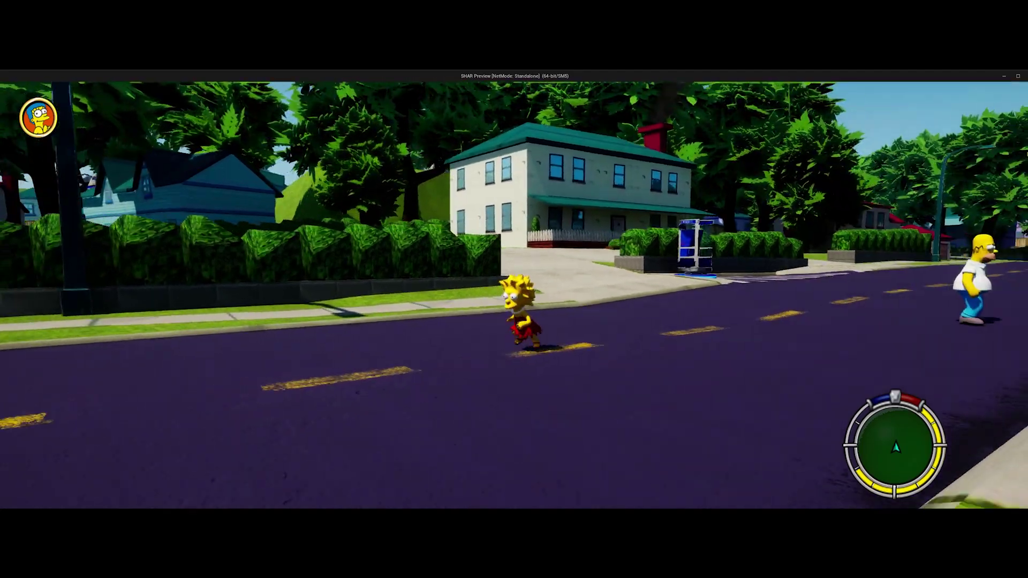
pyautogui.press('s')
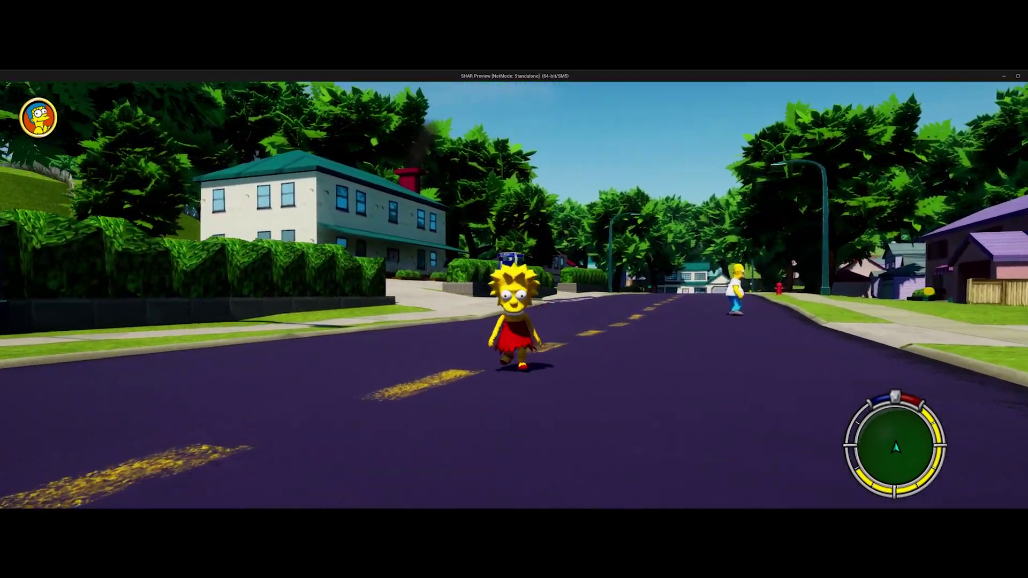
pyautogui.press('a')
pyautogui.press('w')
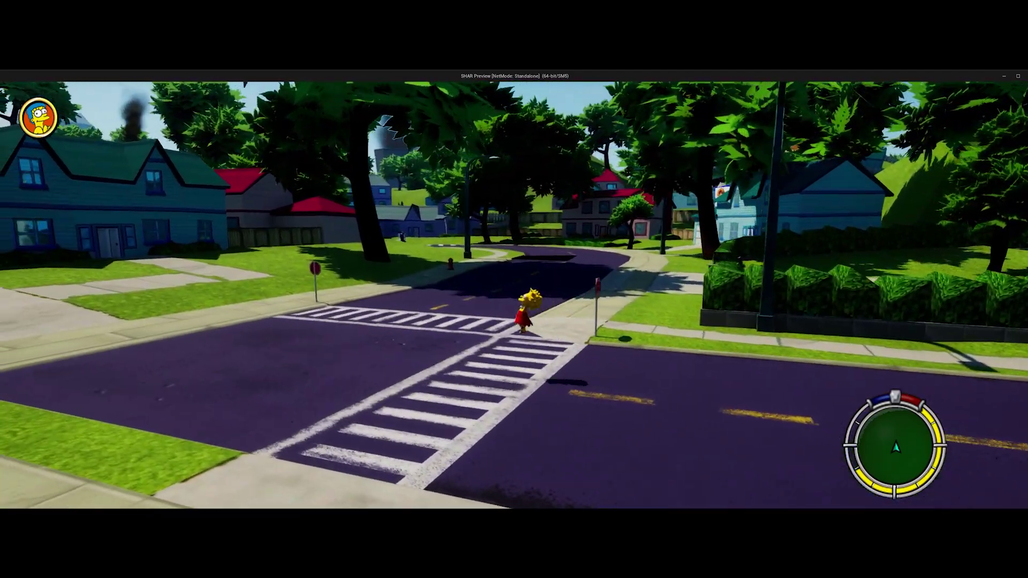
pyautogui.press('space')
pyautogui.press('w')
# Step: Playtest Homer running along the road, across the lawn between the houses and back along the sidewalk by the fire hydrant
pyautogui.press('a')
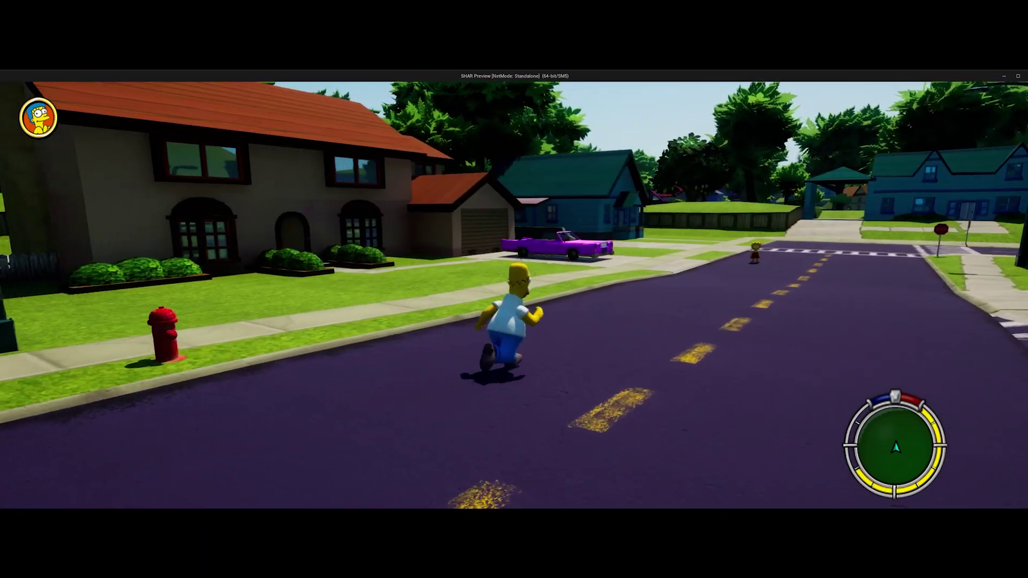
pyautogui.press('w')
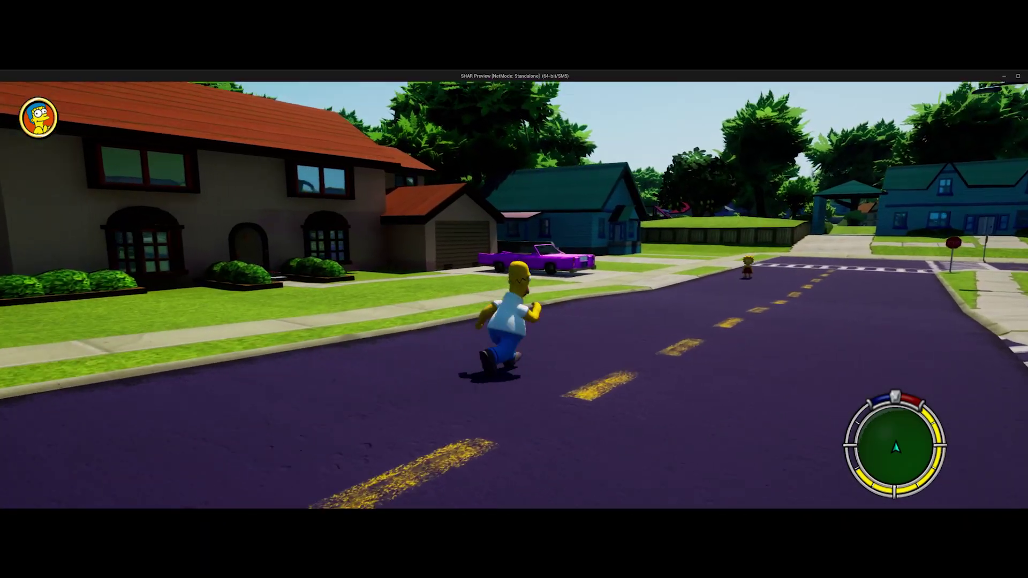
pyautogui.press('a')
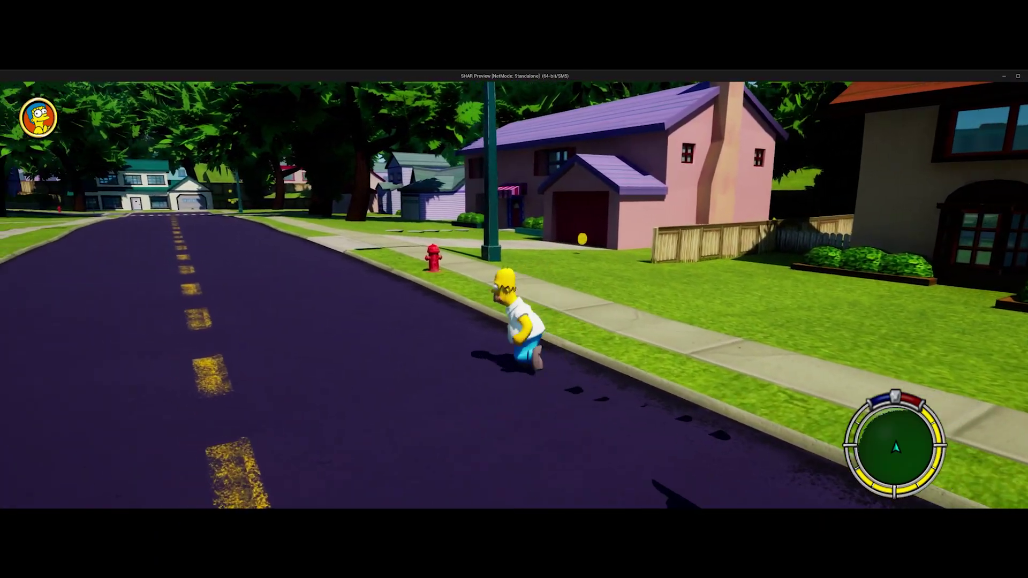
pyautogui.press('w')
pyautogui.press('d')
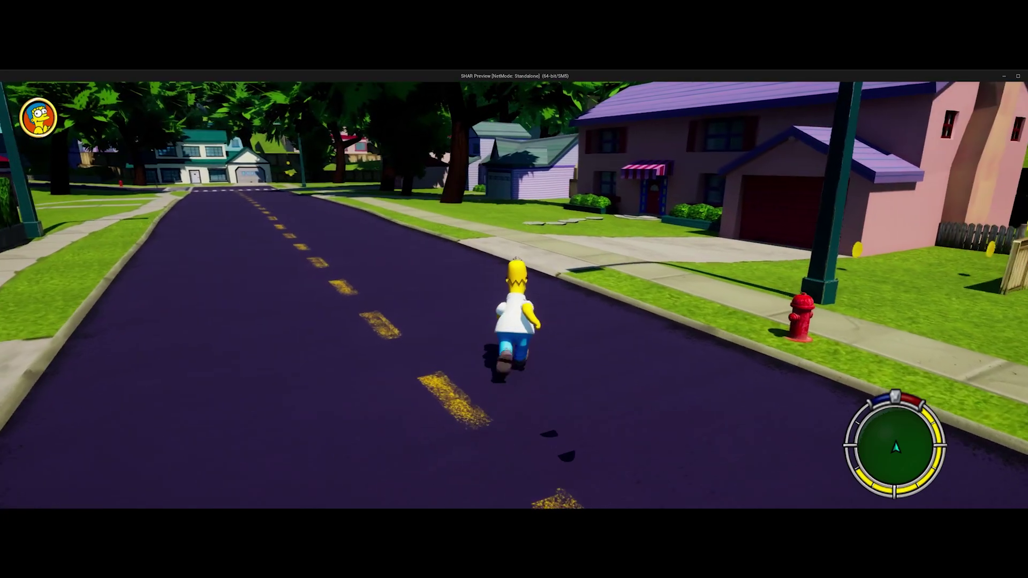
pyautogui.press('d')
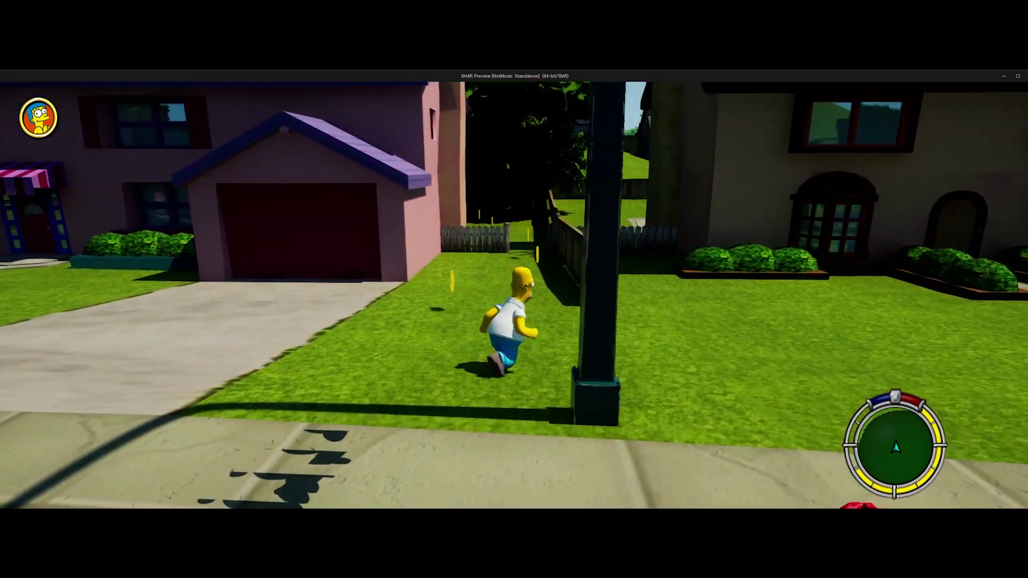
pyautogui.press('a')
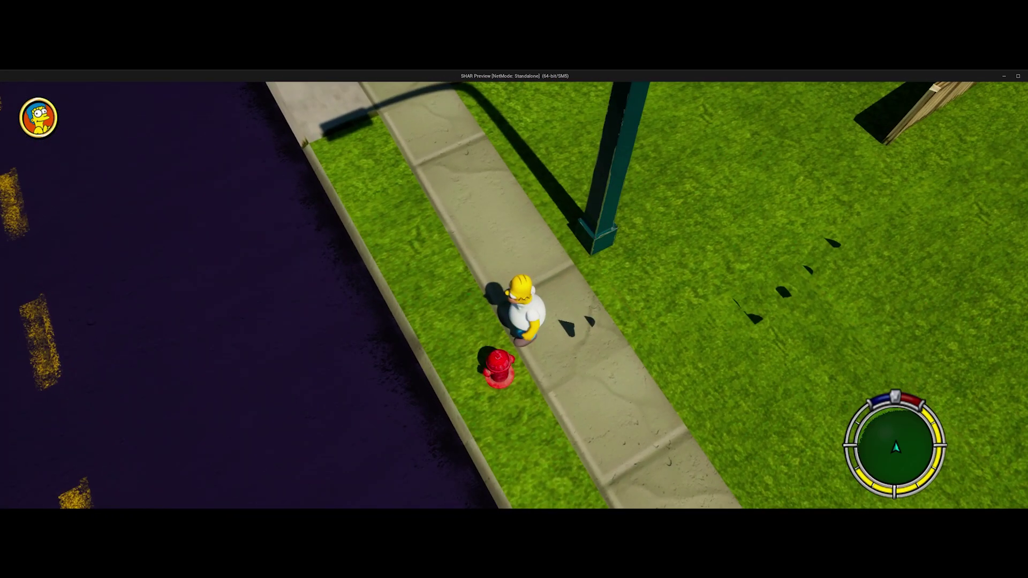
pyautogui.press('d')
pyautogui.press('s')
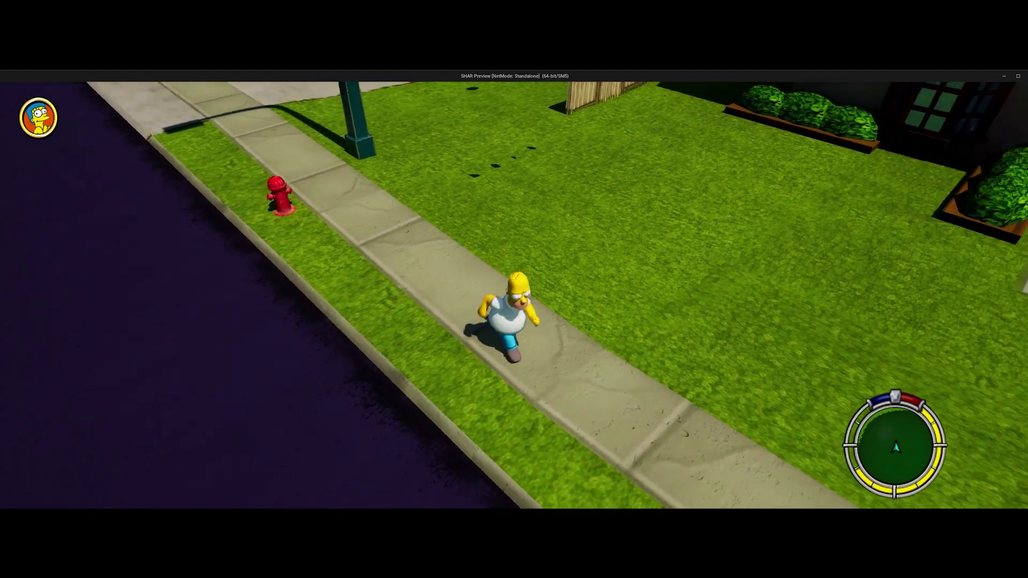
pyautogui.press('w')
pyautogui.press('d')
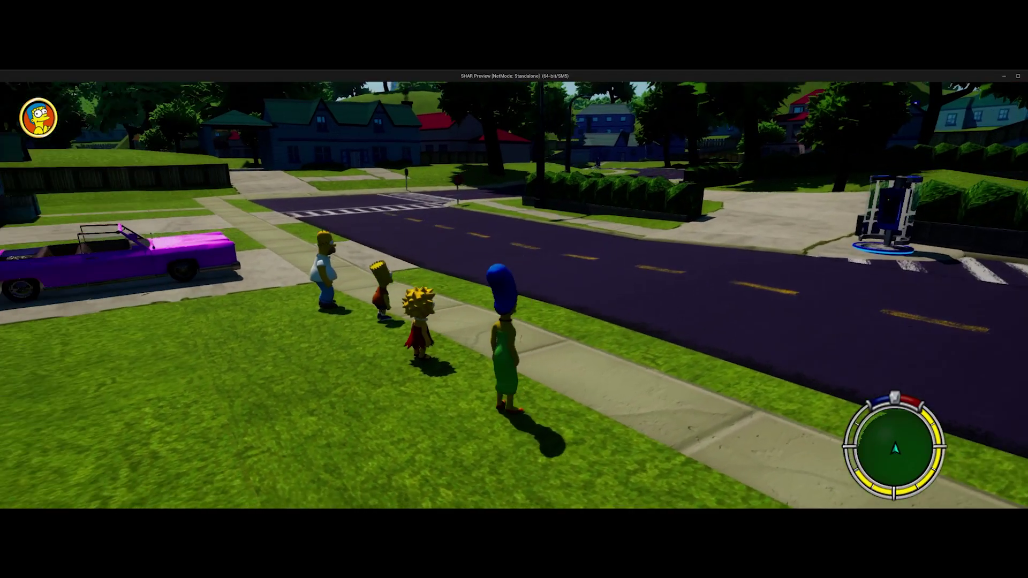
# Step: Playtest Marge running from the Simpsons' front lawn onto the road, with the rest of the family standing by the house
pyautogui.press('d')
pyautogui.press('s')
pyautogui.press('d')
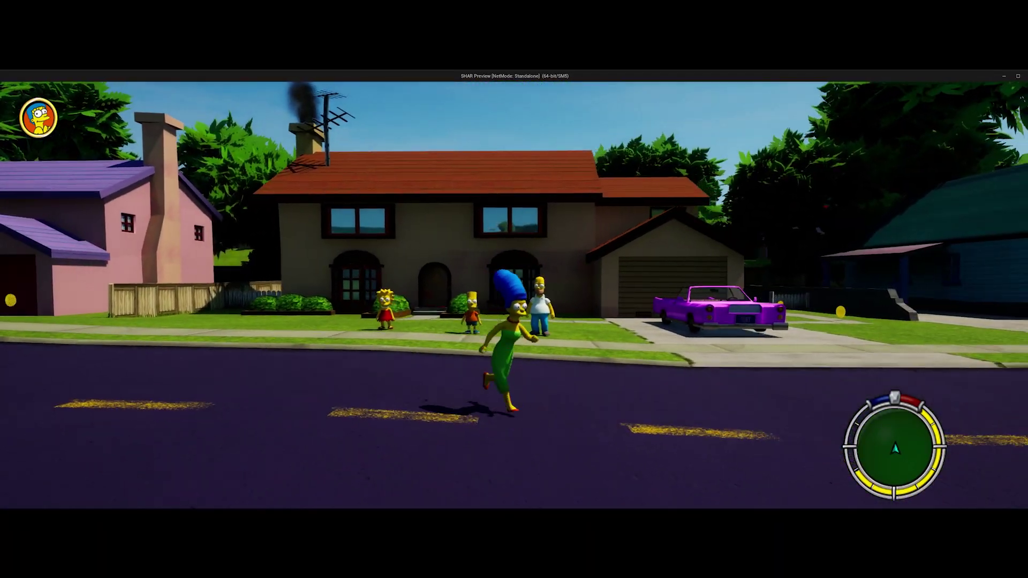
# Step: Playtest Marge running along the road in front of the Simpsons' house, turning in different directions
pyautogui.press('w')
pyautogui.press('d')
pyautogui.press('a')
pyautogui.press('w')
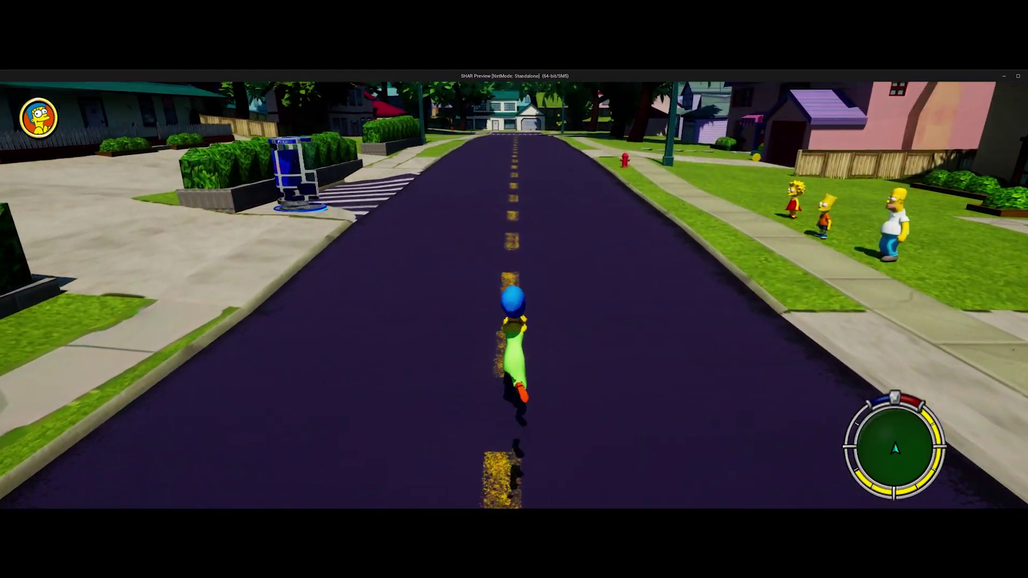
pyautogui.press('d')
pyautogui.press('d')
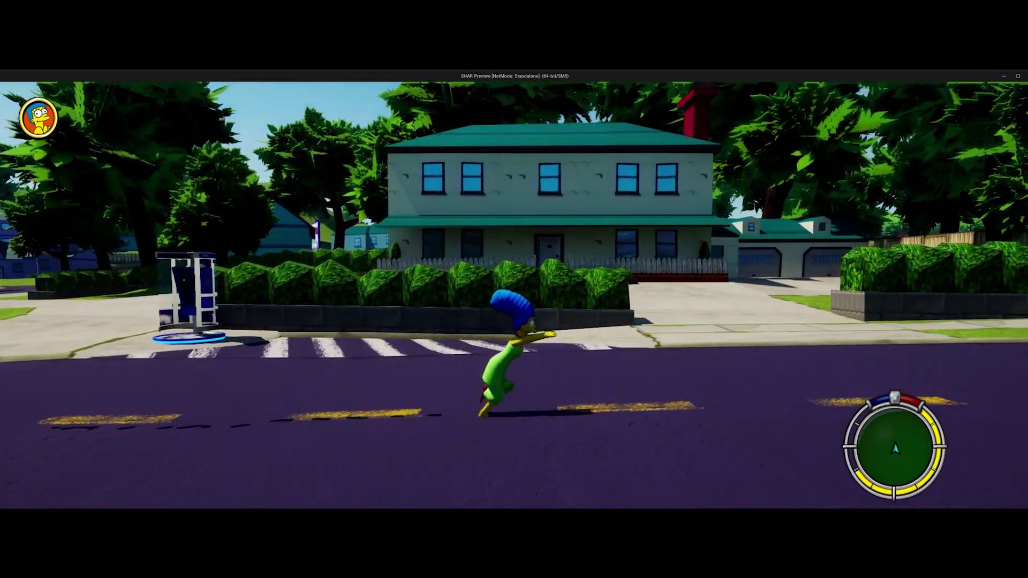
pyautogui.press('w')
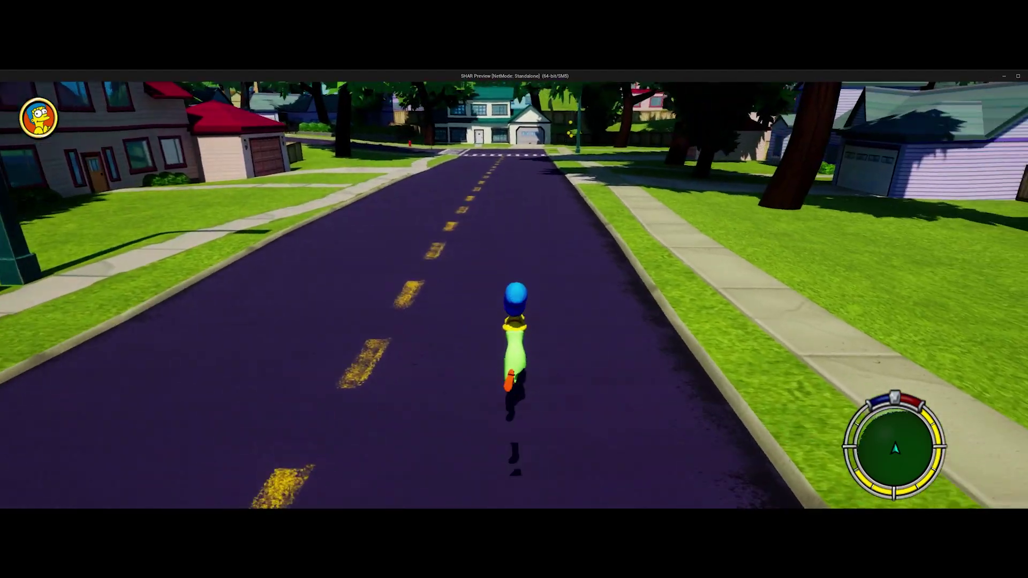
pyautogui.press('w')
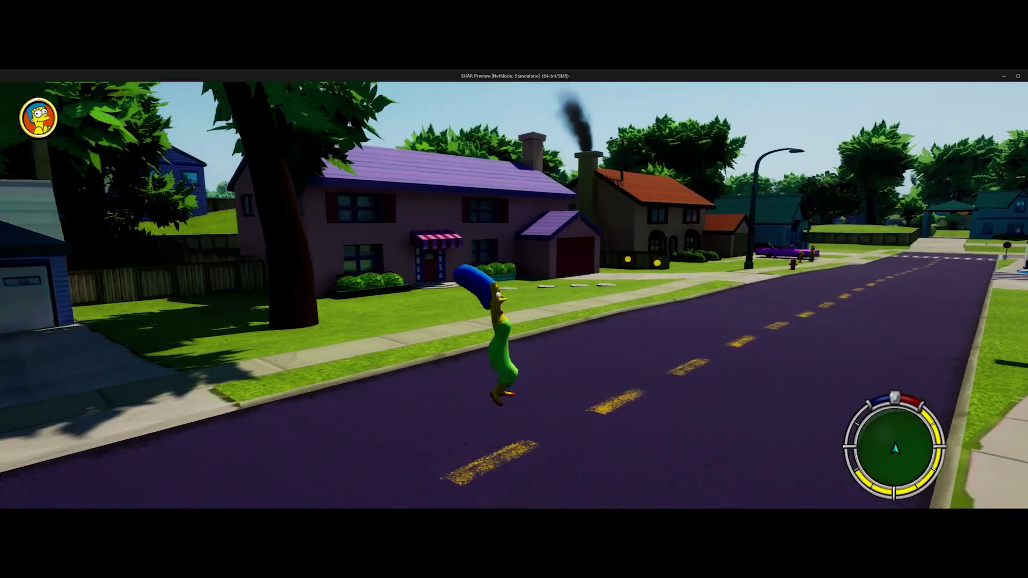
# Step: Playtest Marge jumping repeatedly on the residential street and running back along the road toward the Simpsons' house
pyautogui.press('space')
pyautogui.press('space')
pyautogui.press('space')
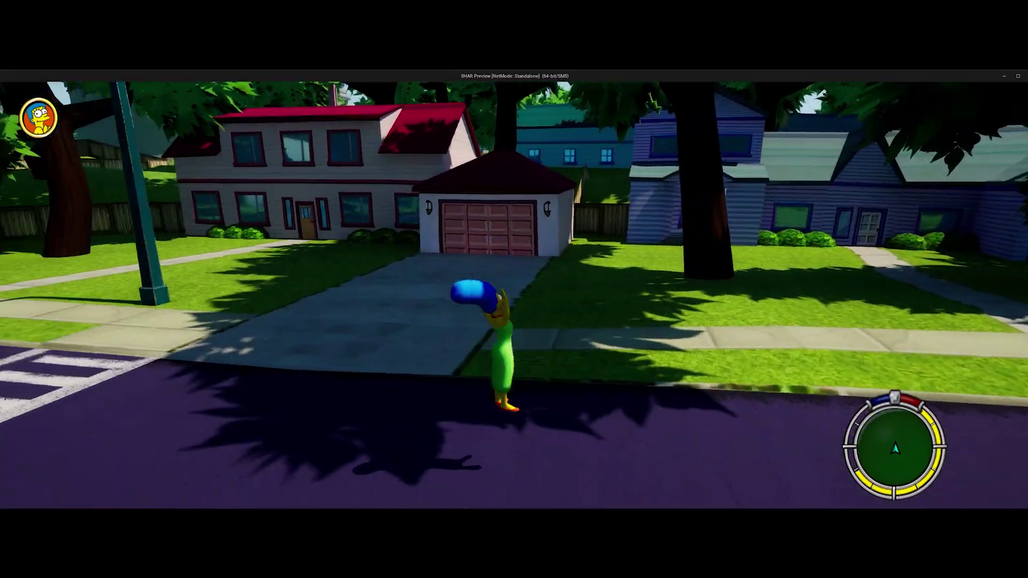
pyautogui.press('w')
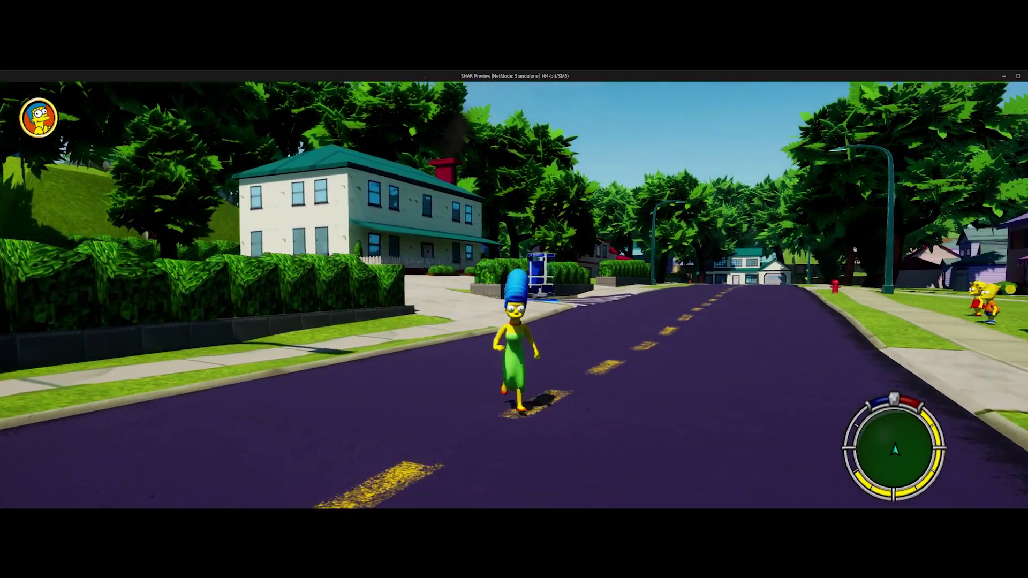
pyautogui.press('space')
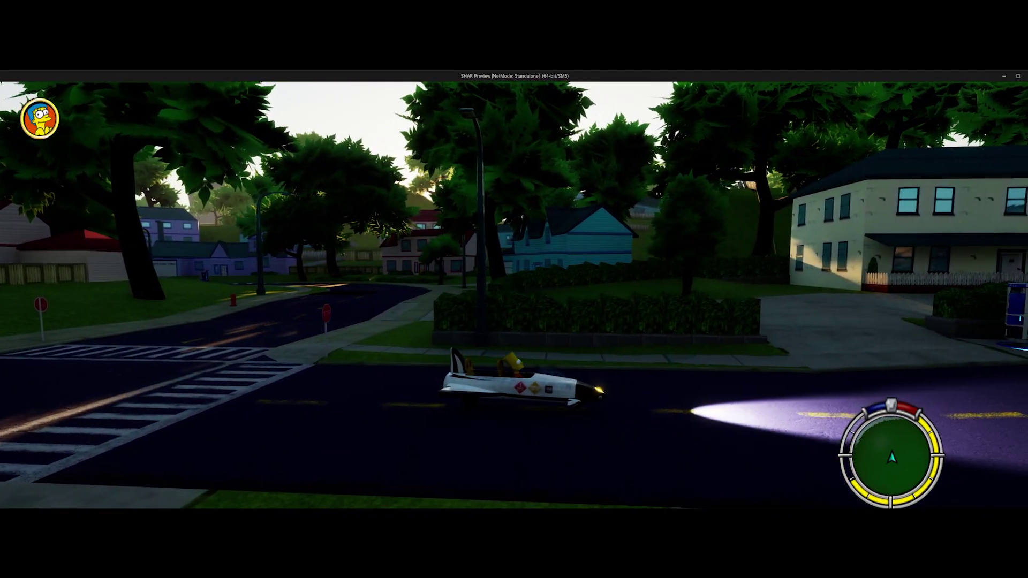
# Step: Playtest the rocket car's headlights by driving along the residential streets from dusk into night
pyautogui.press('h')
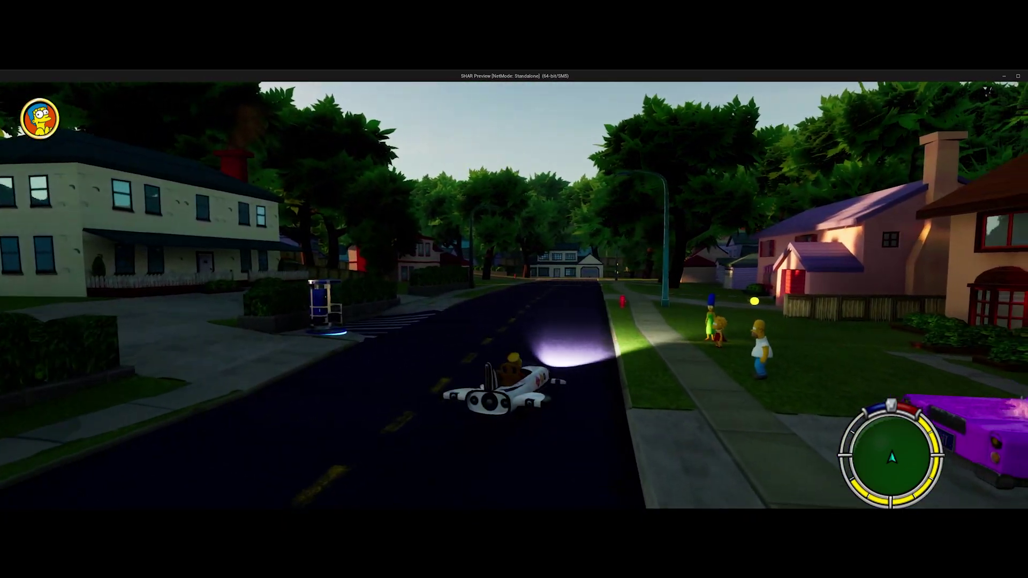
pyautogui.press('w')
pyautogui.press('a')
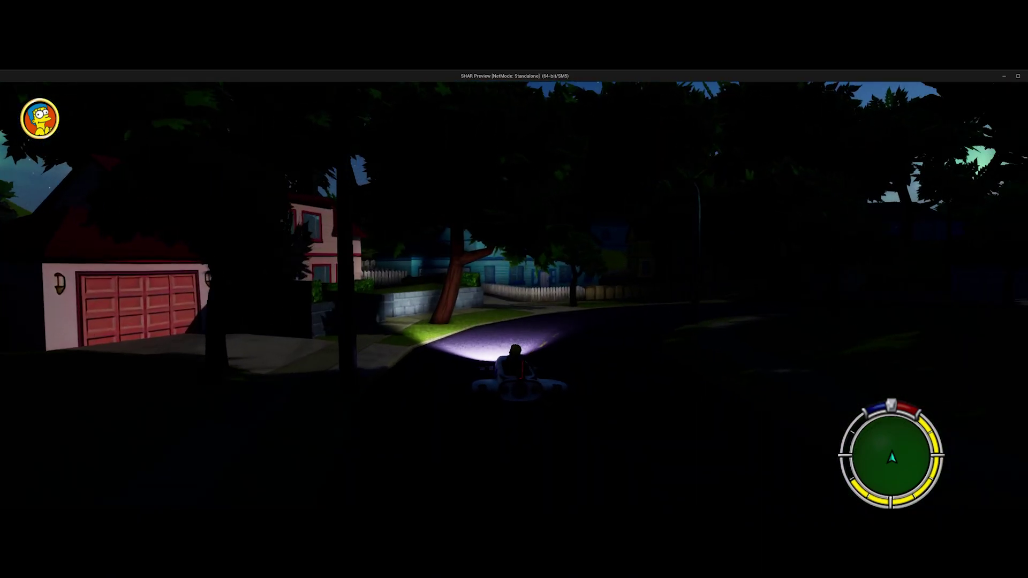
pyautogui.press('w')
pyautogui.press('d')
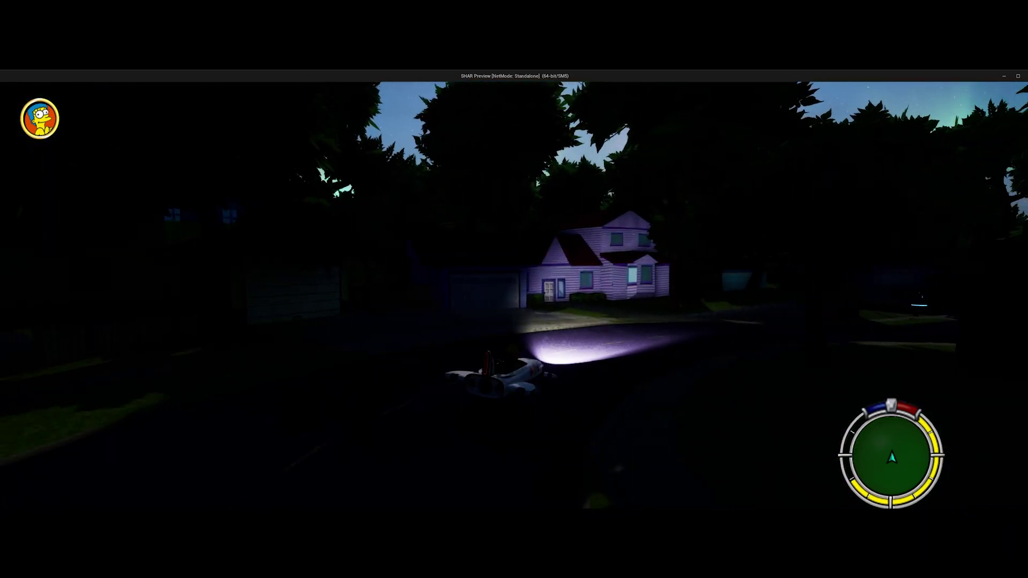
pyautogui.press('w')
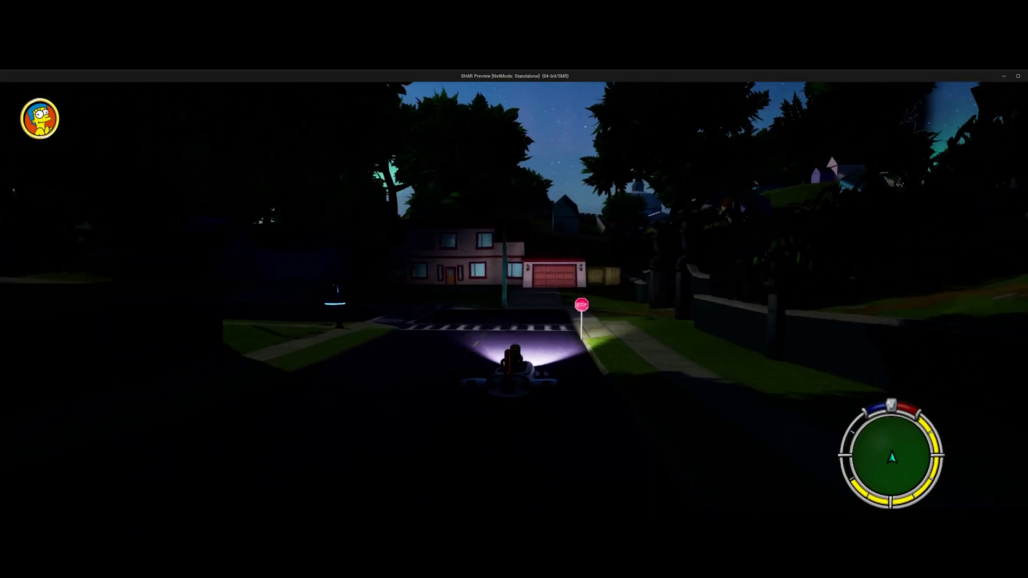
# Step: Playtest steering, braking and reversing the rocket car at night beside the mansion gates and the Lard Lad Donuts billboard
pyautogui.press('s')
pyautogui.press('a')
pyautogui.press('w')
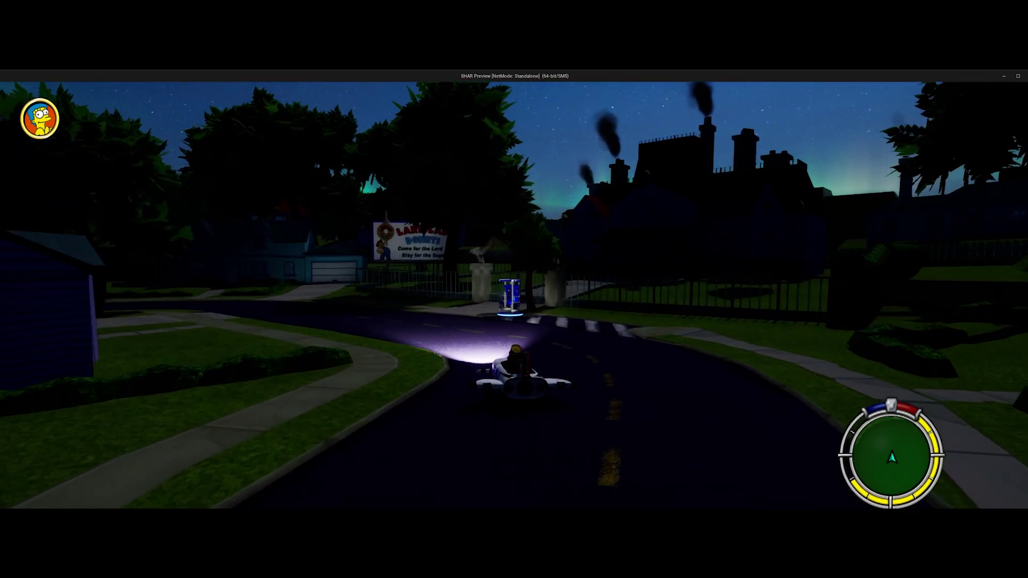
pyautogui.press('w')
pyautogui.press('a')
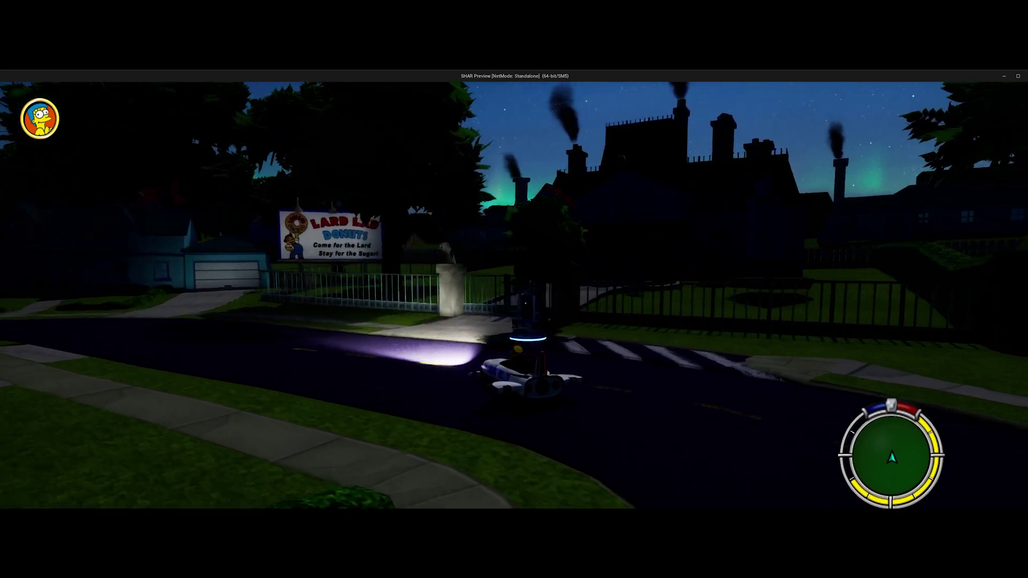
pyautogui.press('s')
pyautogui.press('s')
pyautogui.press('a')
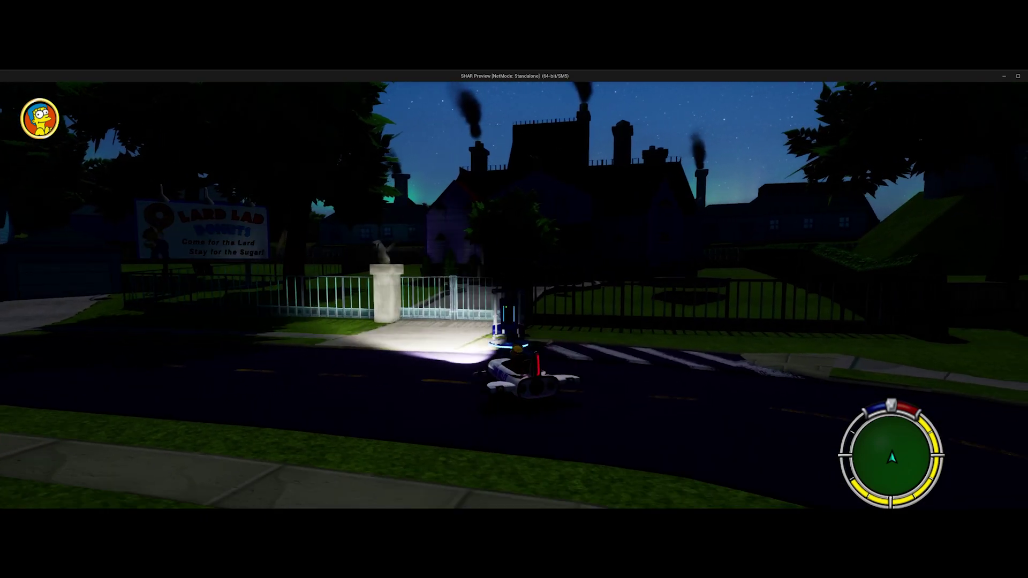
pyautogui.press('s')
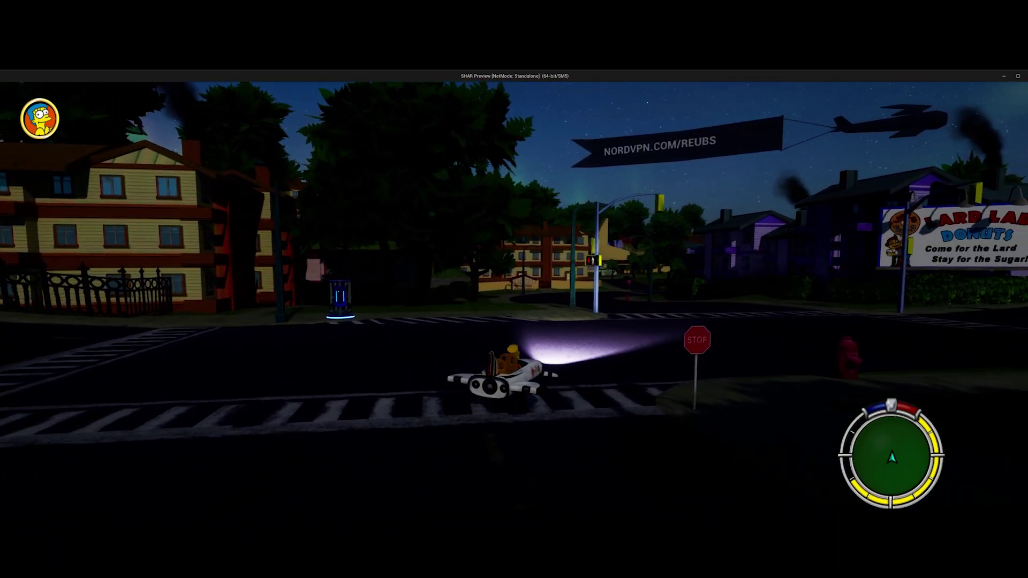
# Step: Playtest driving the rocket car from the night-time intersection through the daylight waterfront district toward the casino
pyautogui.press('a')
pyautogui.press('a')
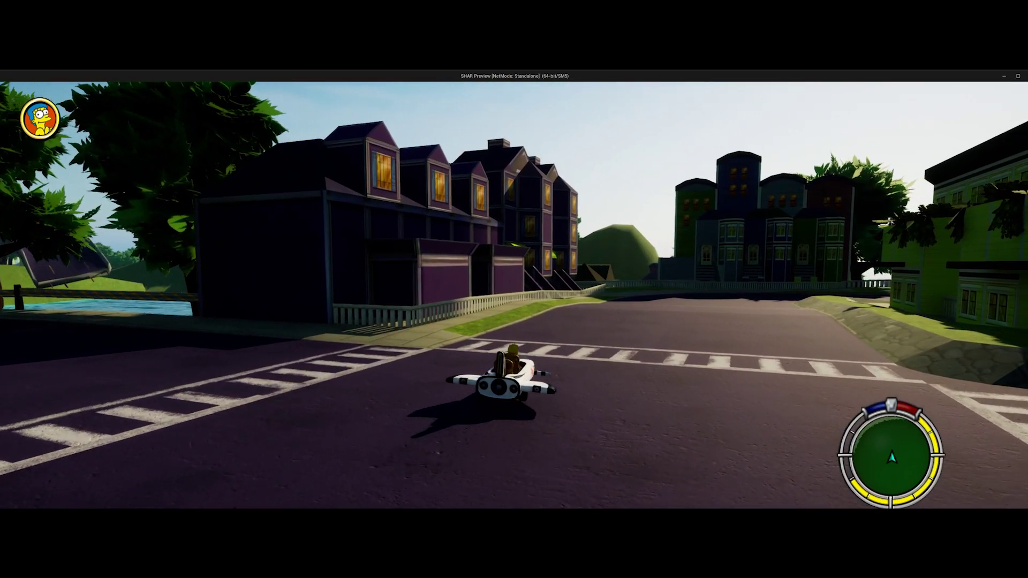
pyautogui.press('w')
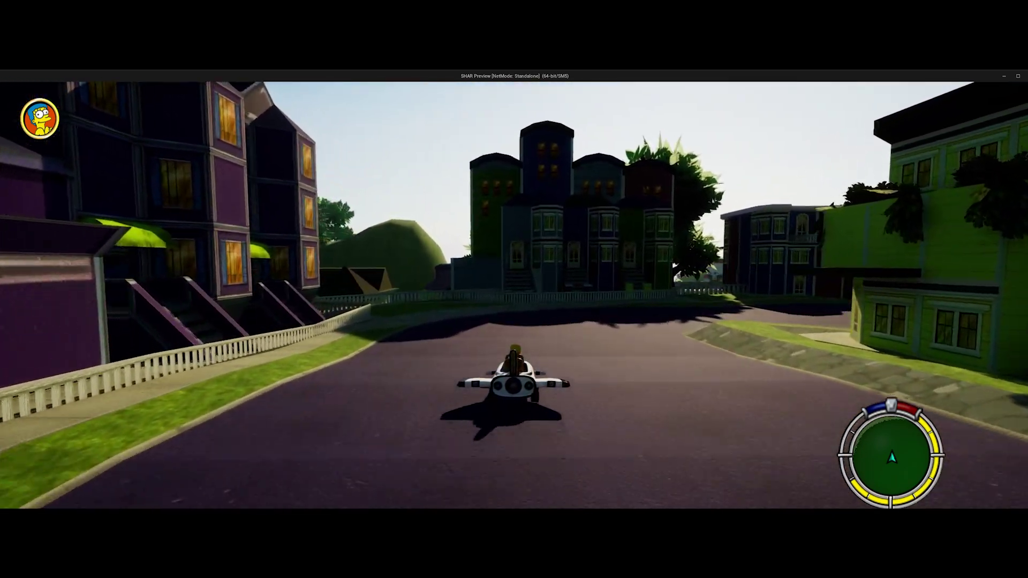
pyautogui.press('d')
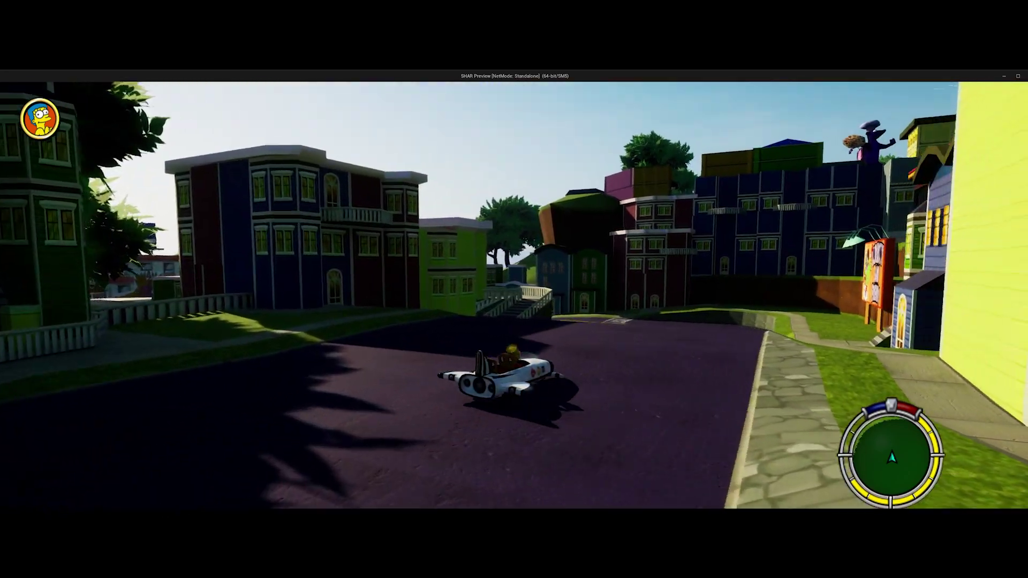
pyautogui.press('w')
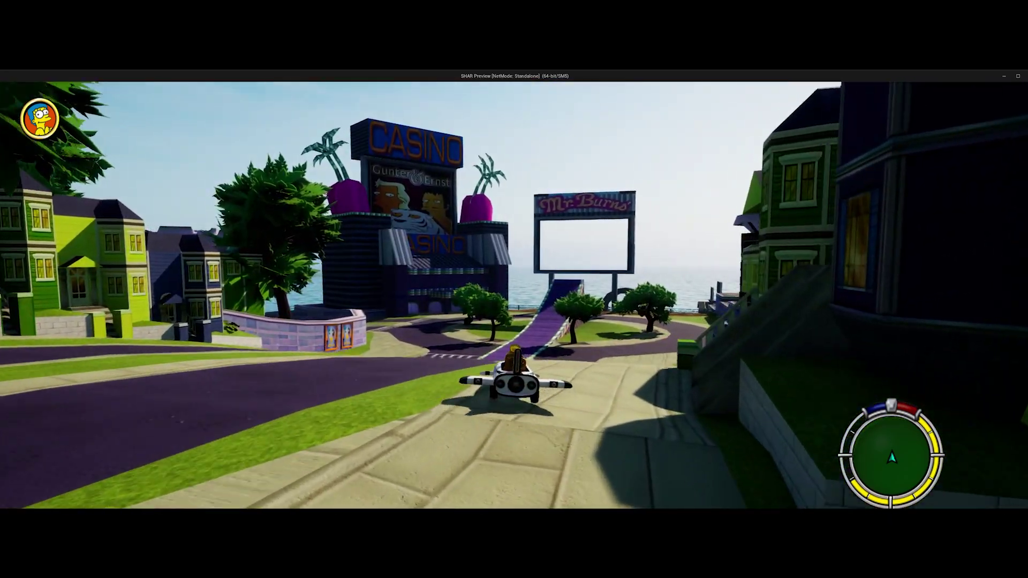
pyautogui.press('a')
pyautogui.press('d')
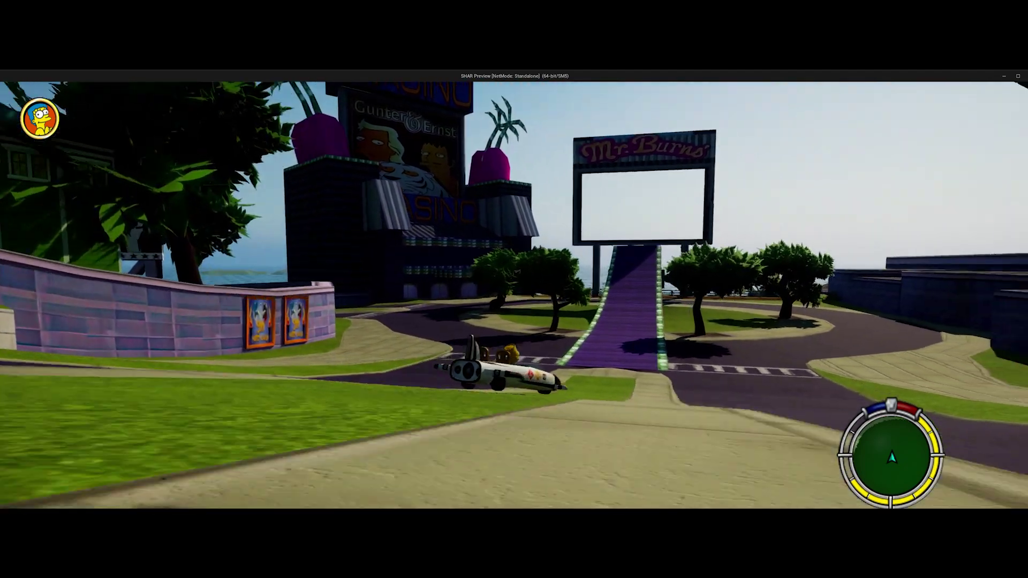
pyautogui.press('d')
pyautogui.press('a')
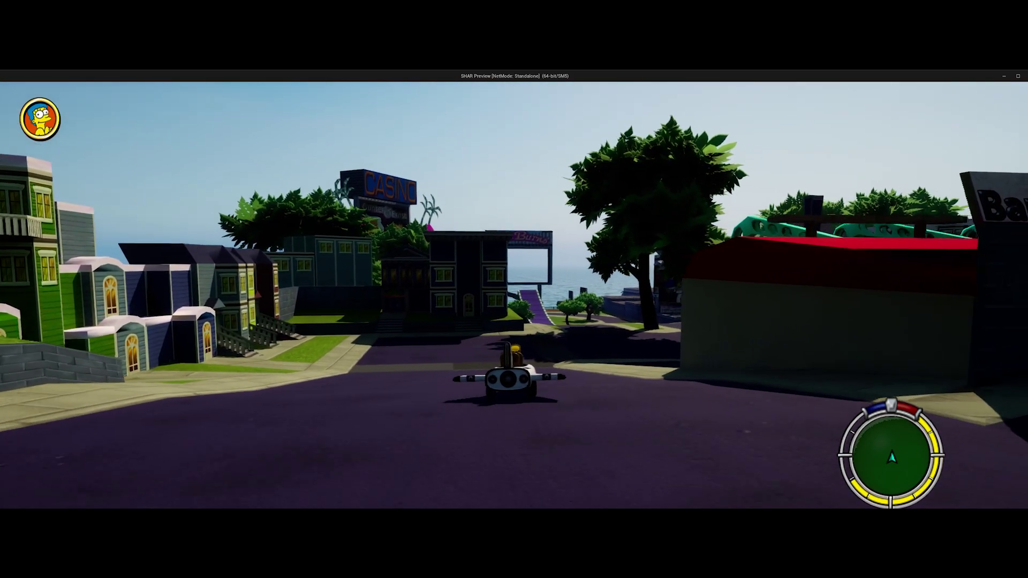
# Step: Playtest driving the rocket car up the purple ramp at the Mr. Burns' sign and steering it over the grassy island offshore
pyautogui.press('w')
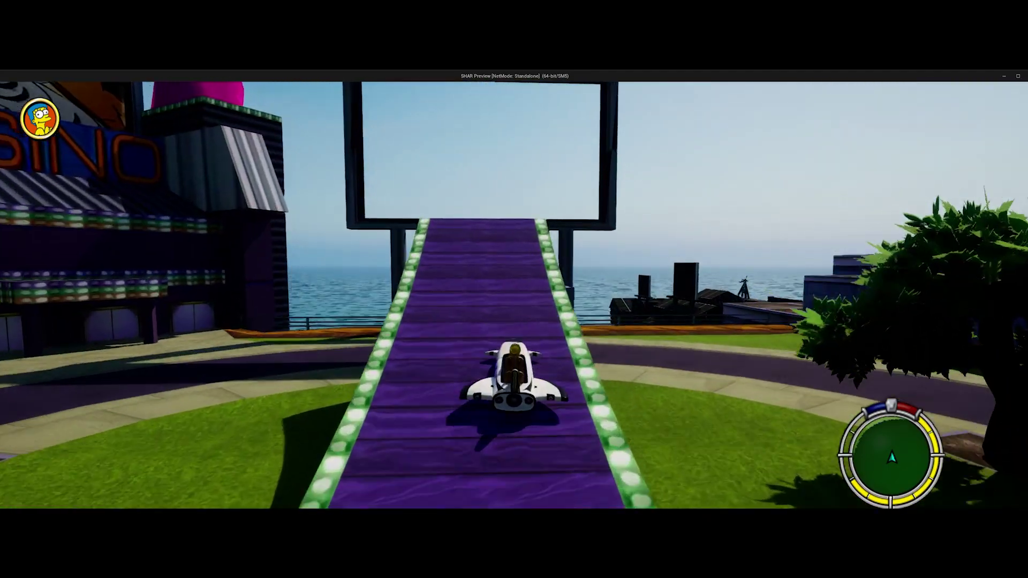
pyautogui.press('s')
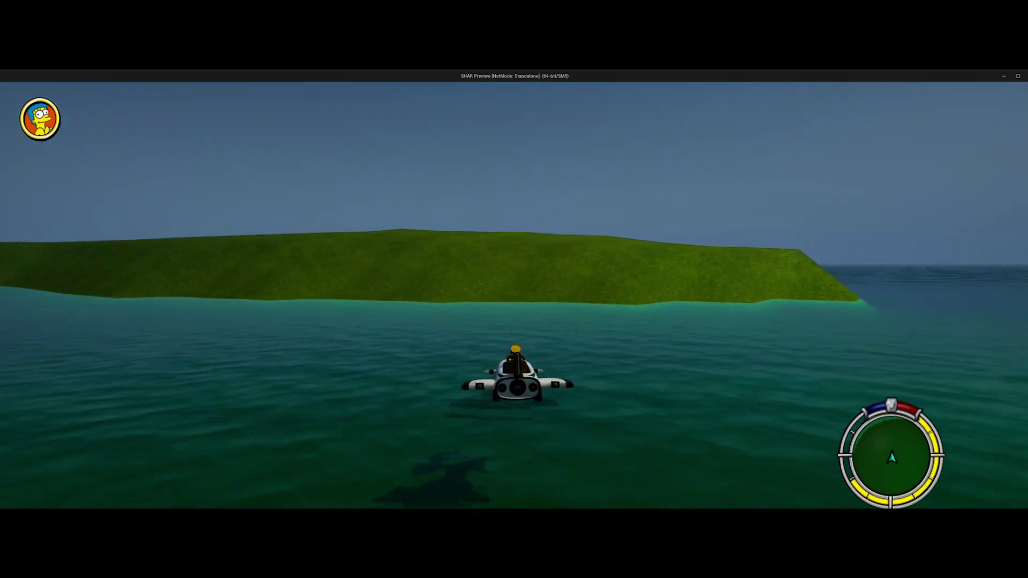
pyautogui.press('w')
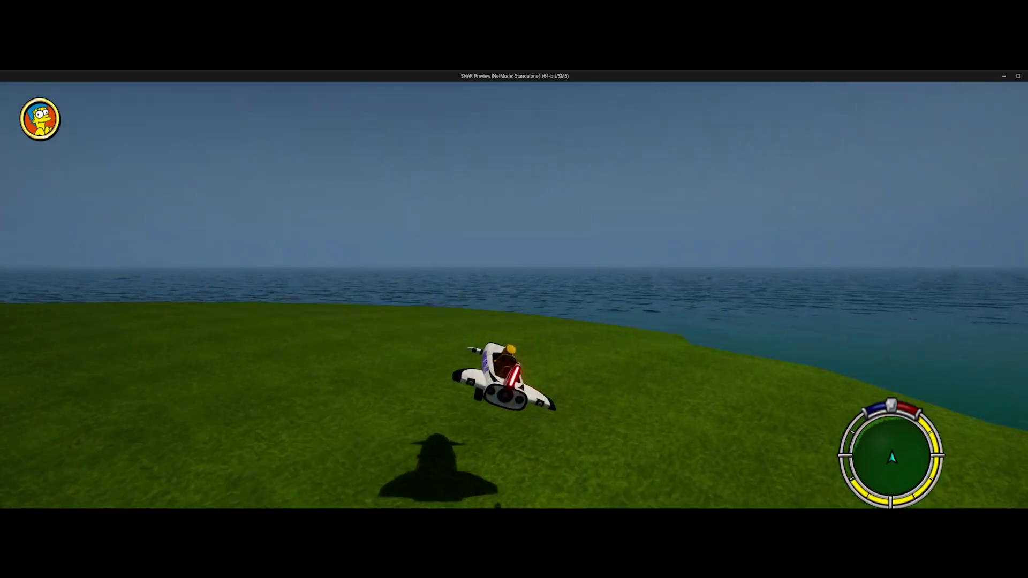
pyautogui.press('d')
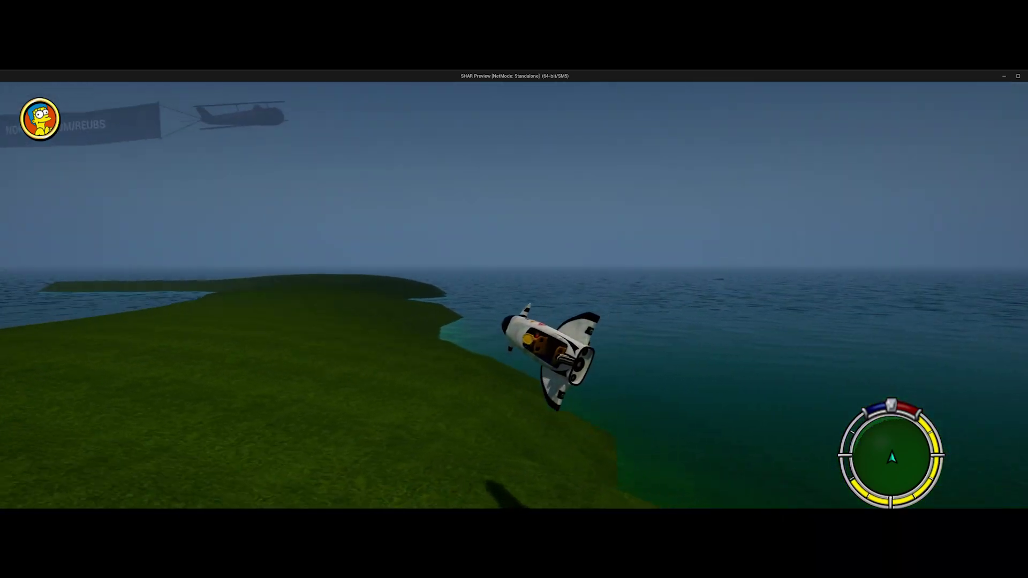
pyautogui.press('a')
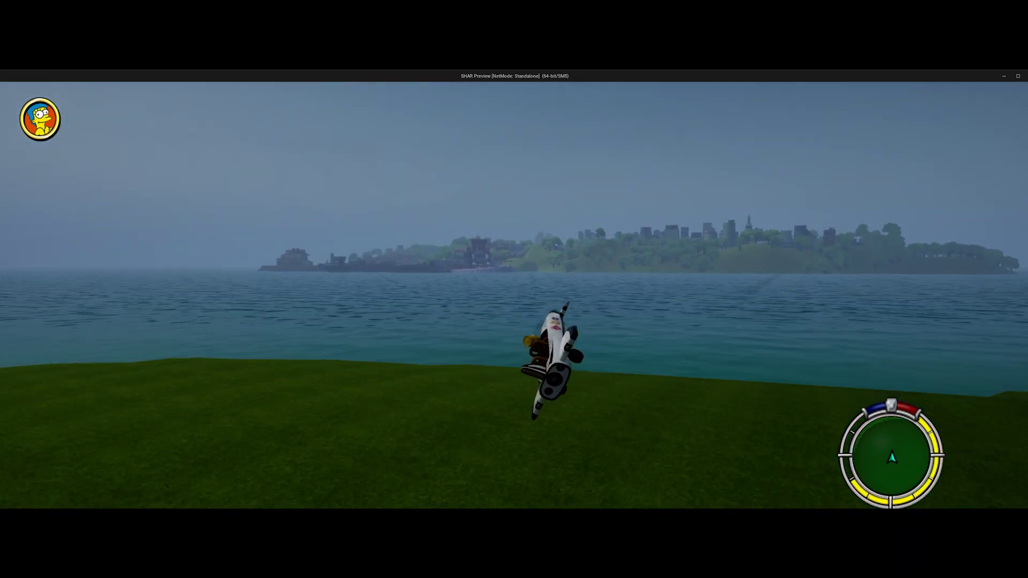
pyautogui.press('a')
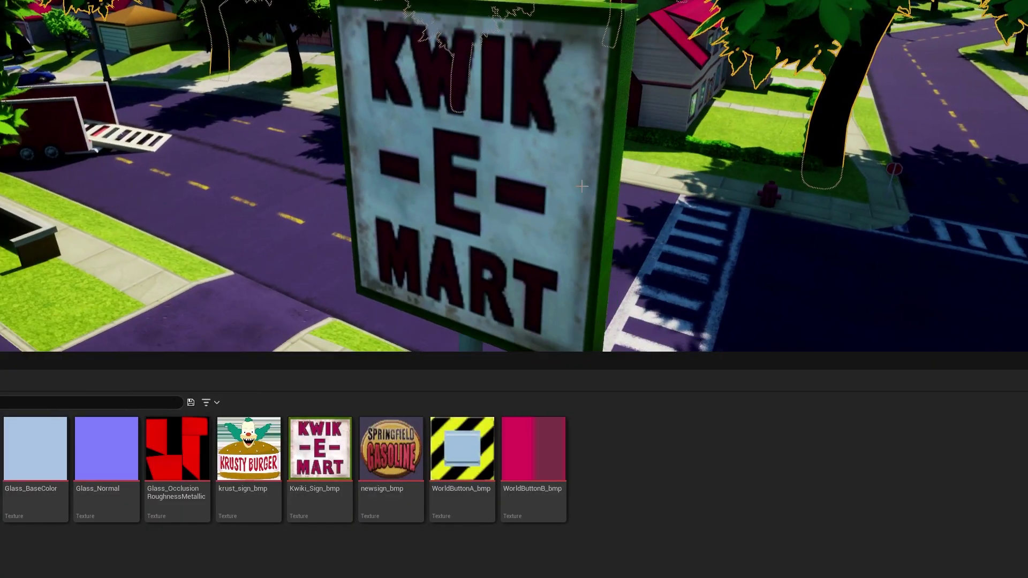
# Step: Examine the texture of the Kwik-E-Mart roadside sign close up and from further back beside the store
pyautogui.press('w')
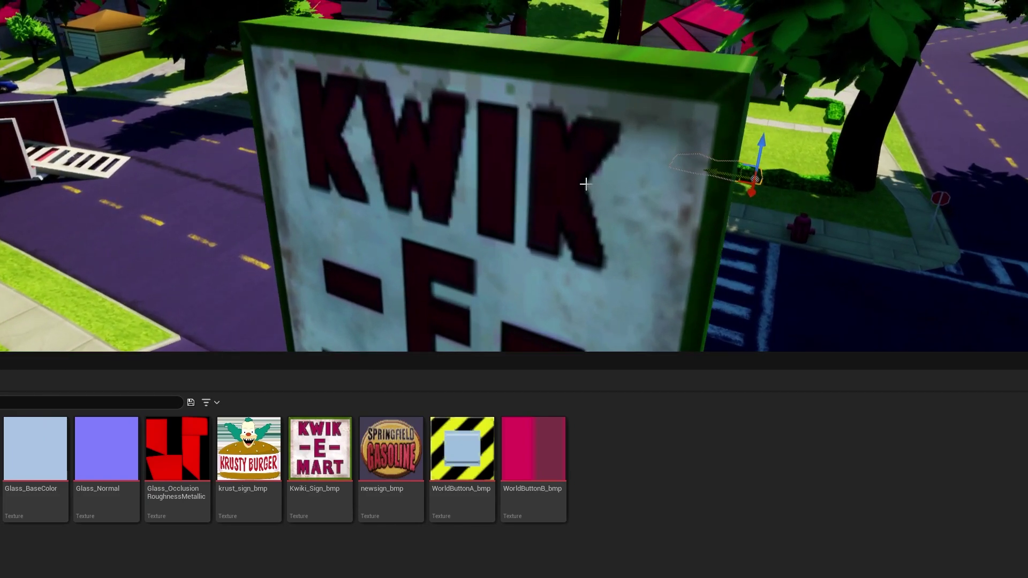
pyautogui.press('s')
pyautogui.moveTo(583, 185); pyautogui.dragTo(540, 142, button='right')
pyautogui.press('w')
pyautogui.press('s')
pyautogui.scroll(-3, 539, 141)
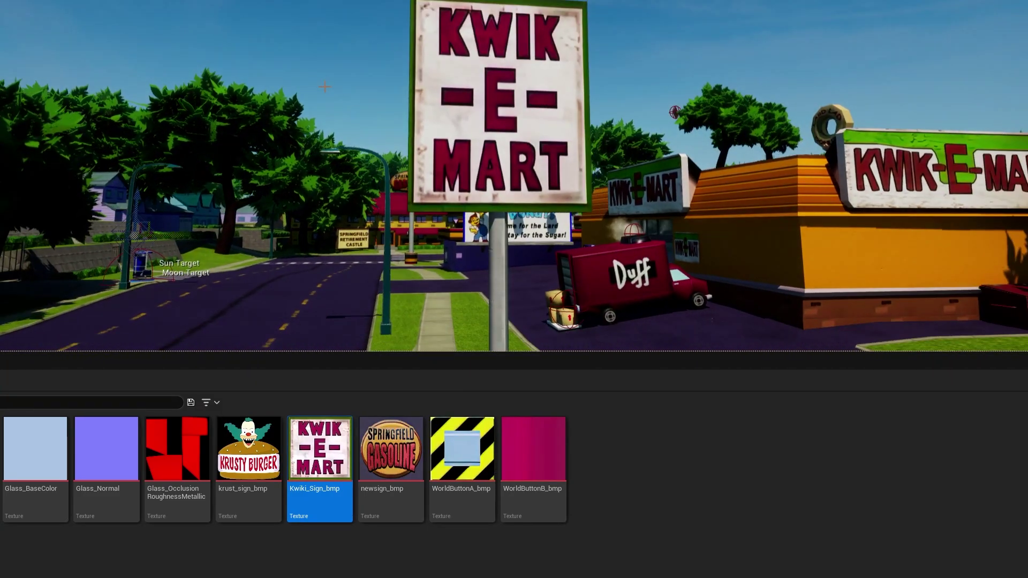
pyautogui.press('s')
pyautogui.moveTo(514, 177)
pyautogui.mouseDown(button='right')
pyautogui.moveTo(482, 177)
pyautogui.moveTo(536, 179)
pyautogui.moveTo(519, 179)
pyautogui.mouseUp(button='right')
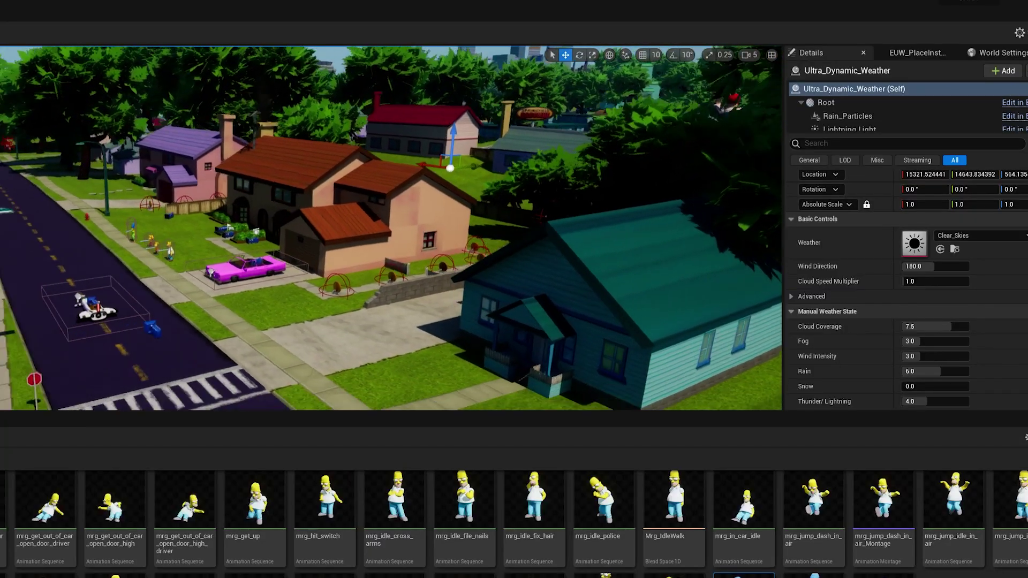
# Step: Set the Ultra_Dynamic_Weather actor's weather preset to Rain and check the rainfall around the Simpsons' house
pyautogui.moveTo(59, 200); pyautogui.dragTo(69, 236, button='right')
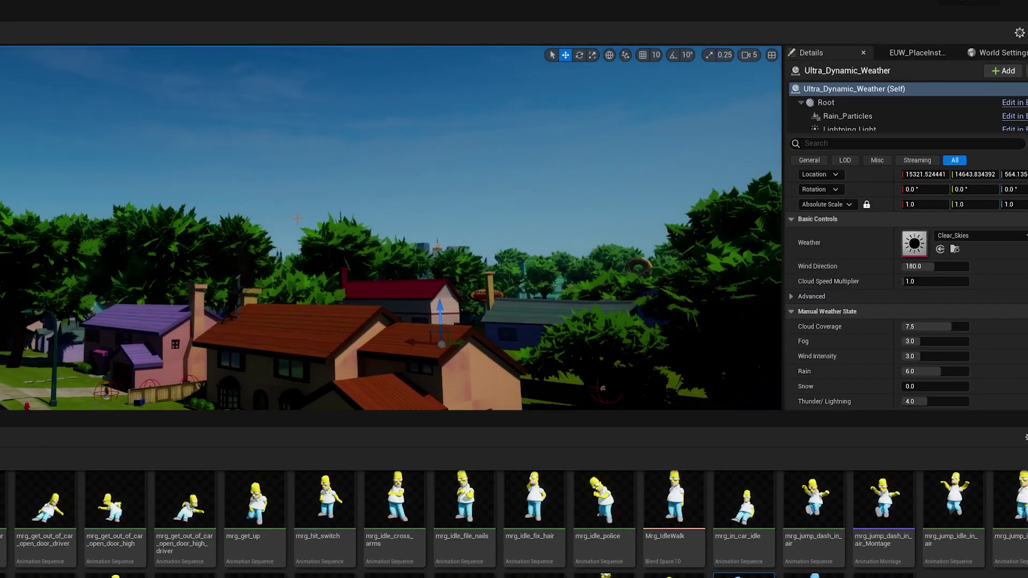
pyautogui.click(963, 235)
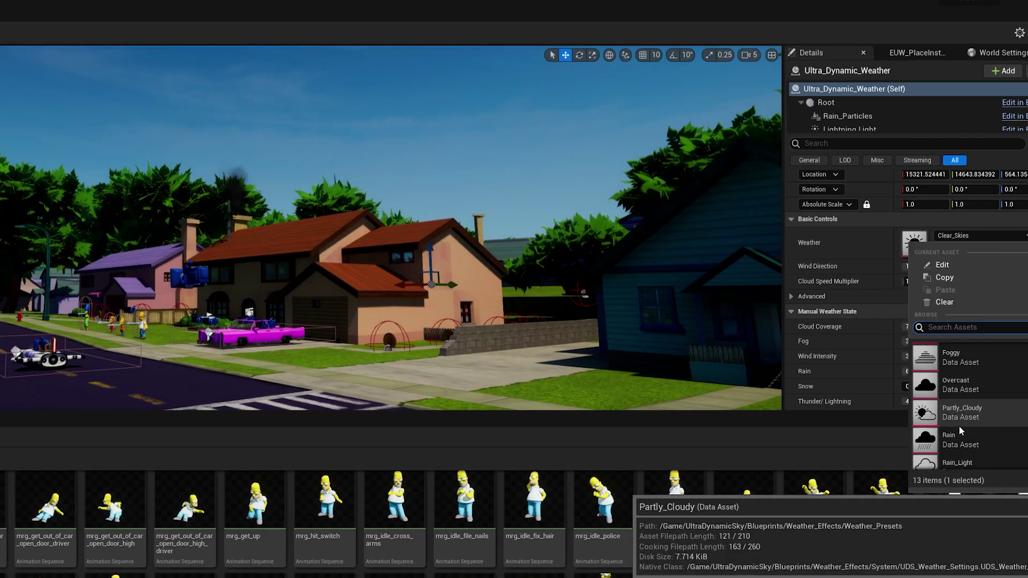
pyautogui.click(960, 386)
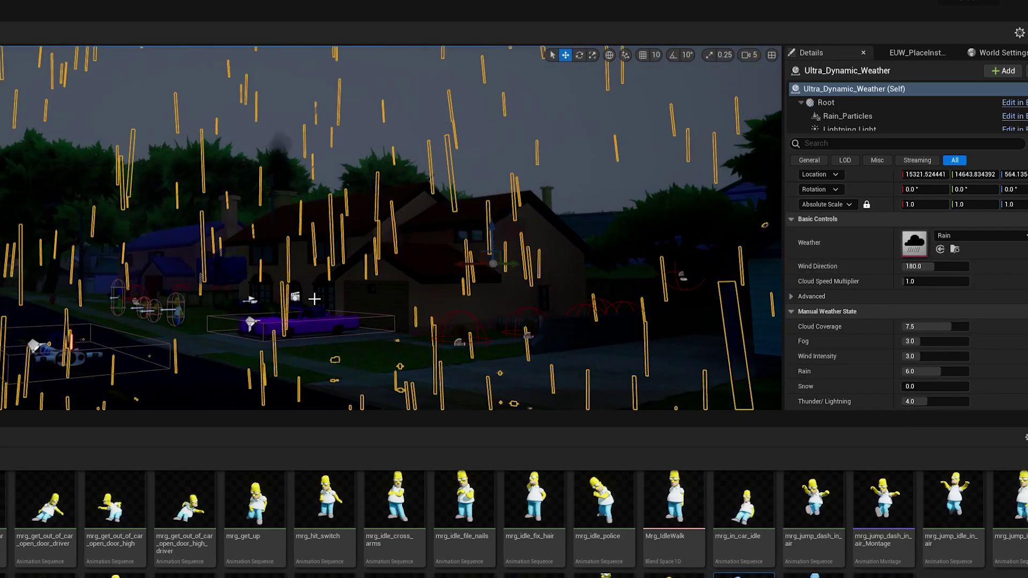
pyautogui.click(303, 289)
pyautogui.moveTo(303, 289); pyautogui.dragTo(283, 273, button='right')
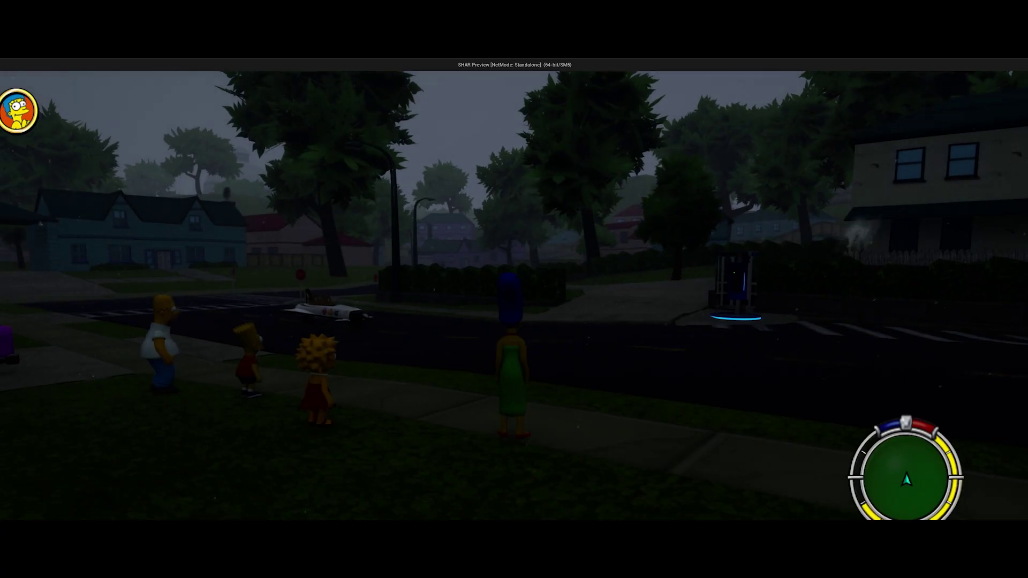
# Step: Playtest running Marge from the lawn across the street to the stop-sign crosswalk to check the weather effects
pyautogui.press('w')
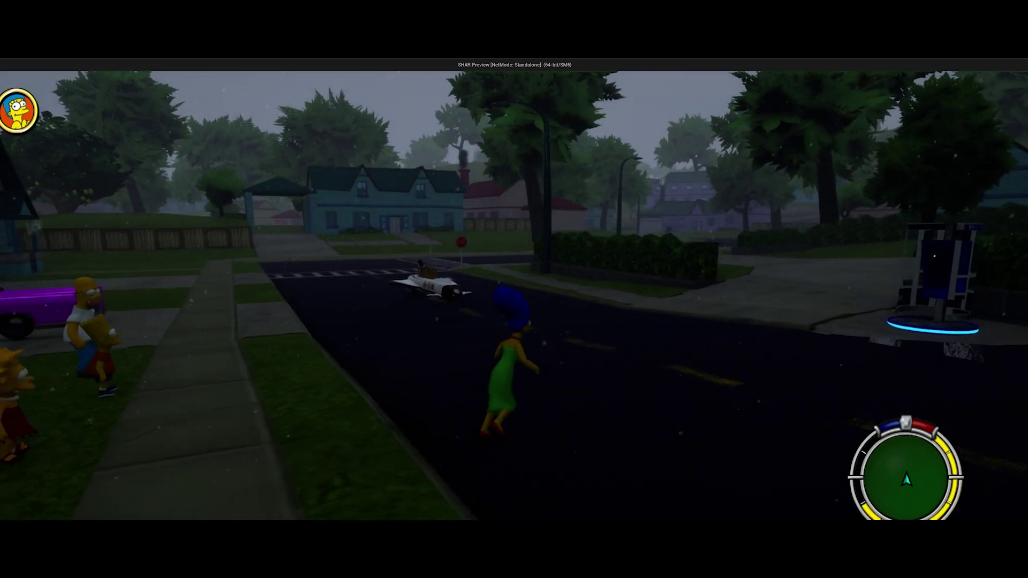
pyautogui.press('w')
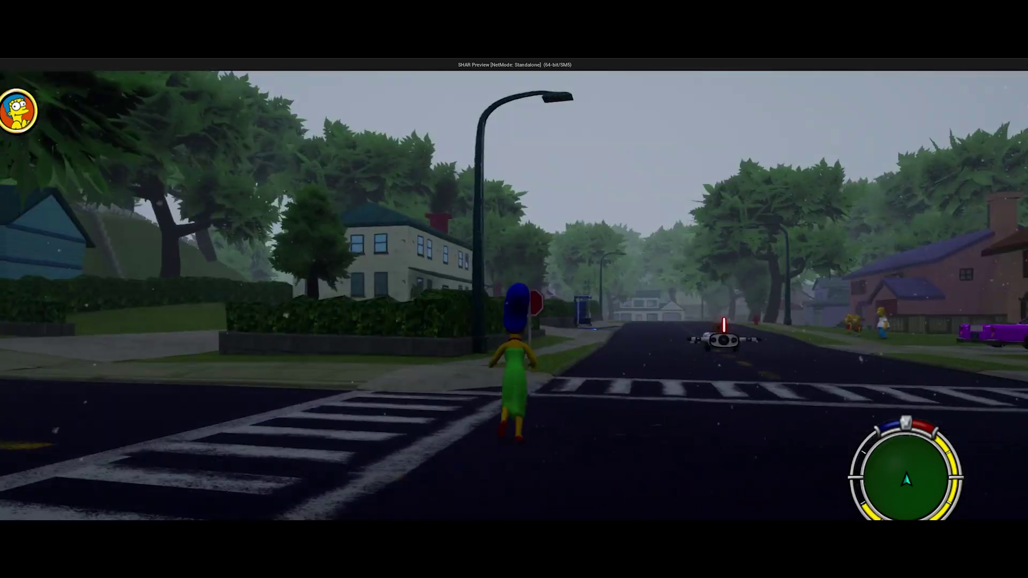
pyautogui.press('d')
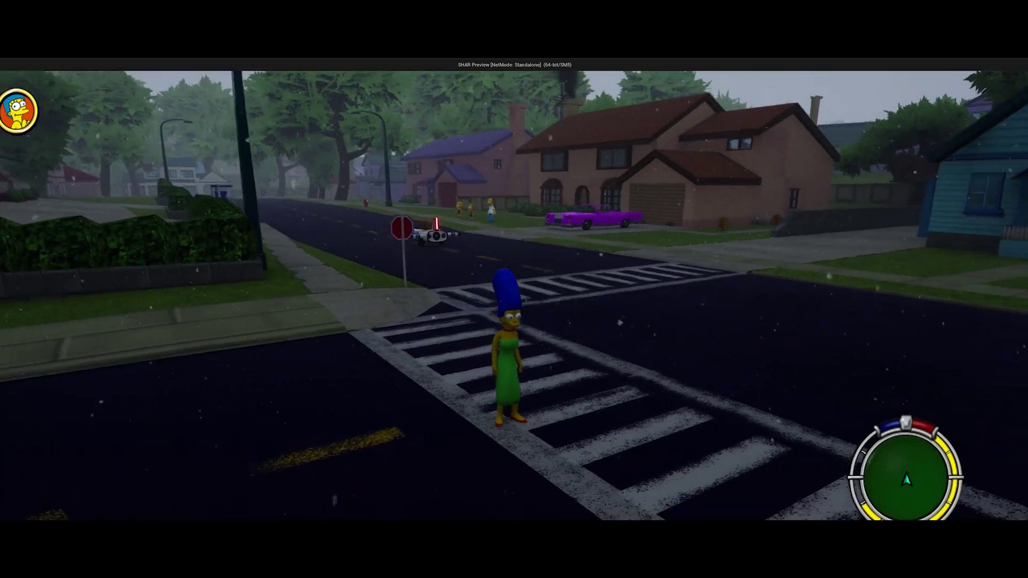
pyautogui.press('w')
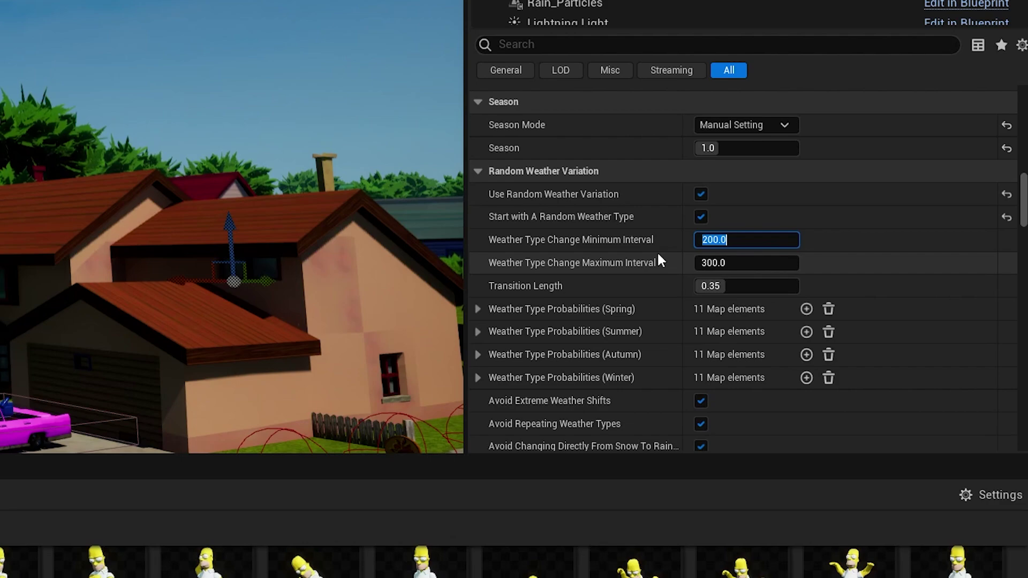
# Step: Set the random weather variation's weather type change interval to a minimum of 5 and a maximum of 10
pyautogui.write('5')
pyautogui.press('Tab')
pyautogui.write('10')
pyautogui.press('Return')
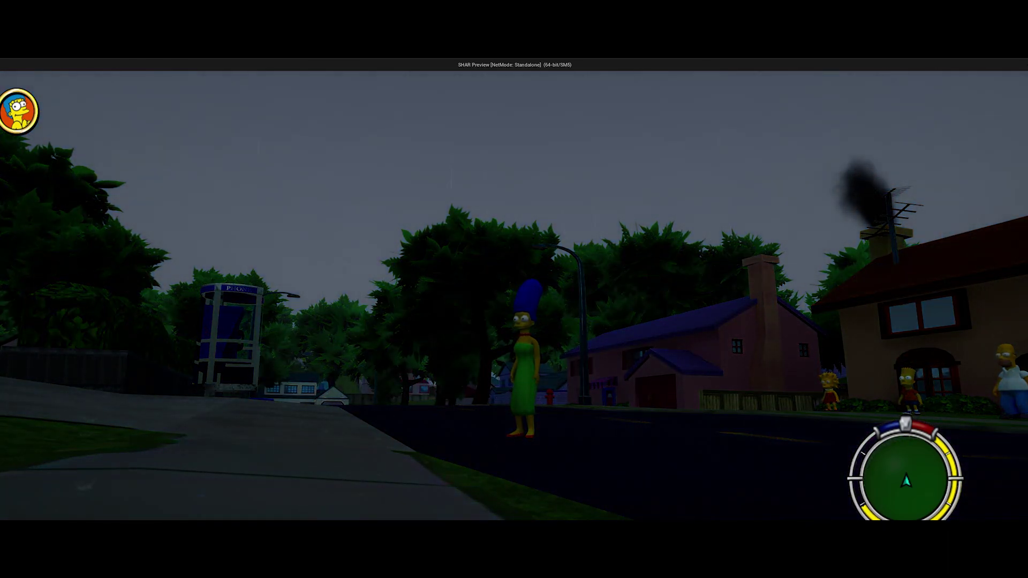
# Step: Playtest running Marge past the rocket car, around the intersection and back to check the random weather transitions
pyautogui.press('w')
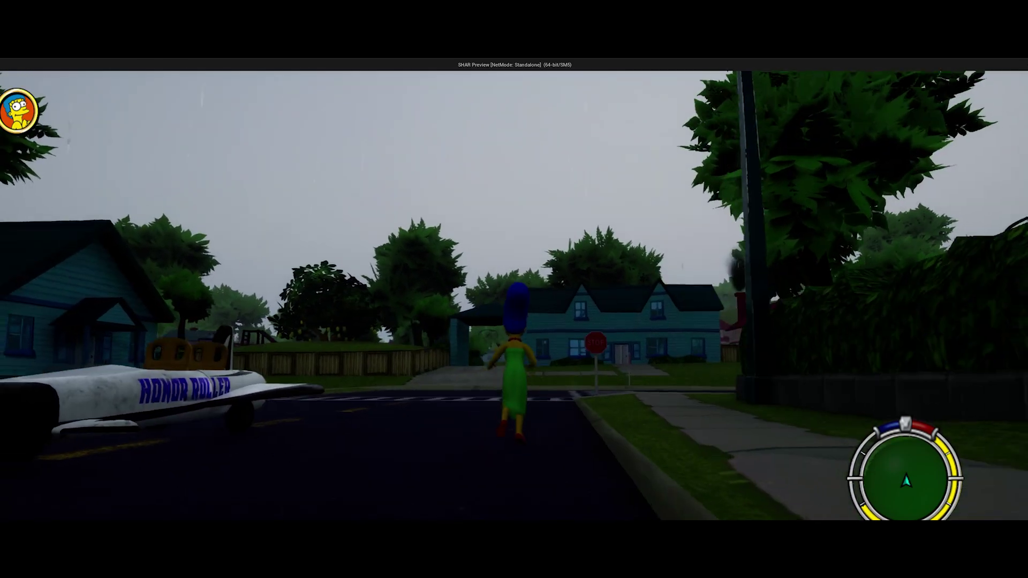
pyautogui.press('d')
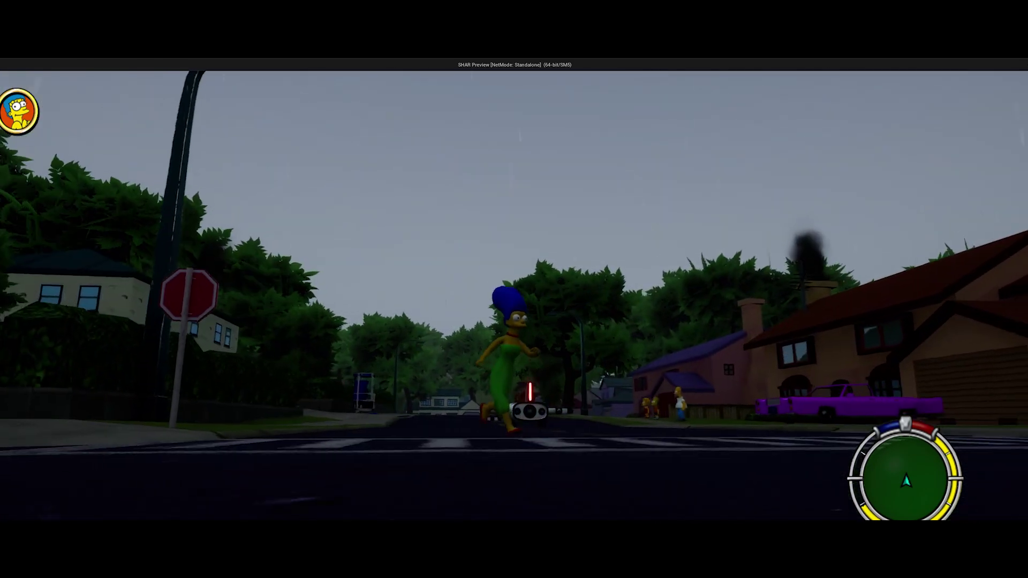
pyautogui.press('w')
pyautogui.press('a')
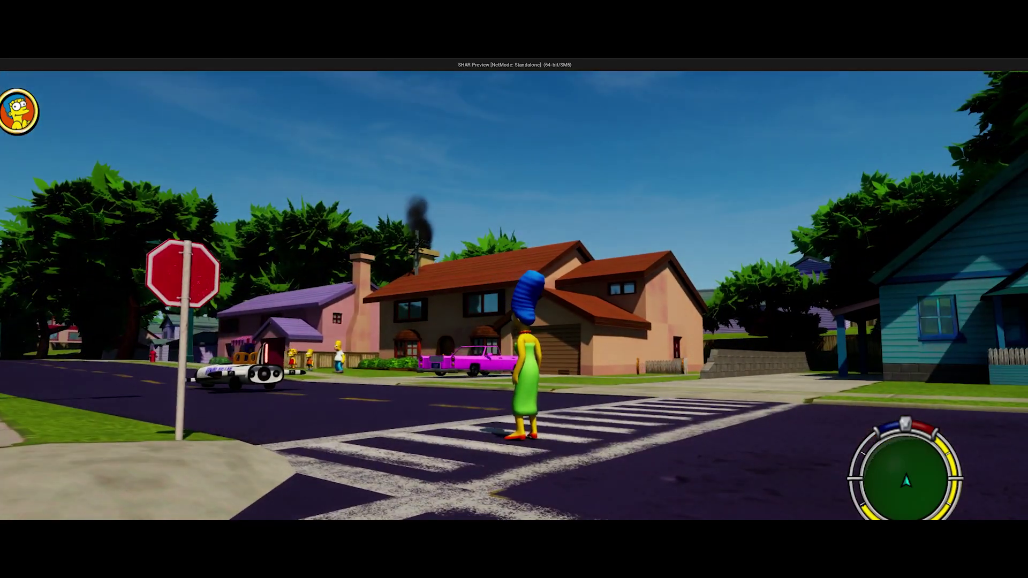
pyautogui.press('a')
pyautogui.press('s')
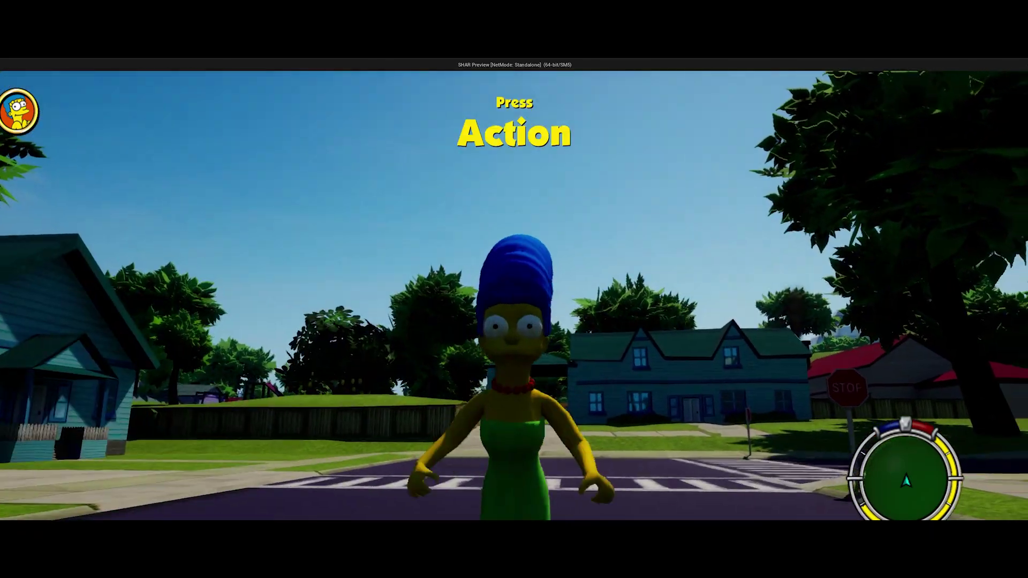
pyautogui.press('a')
pyautogui.press('w')
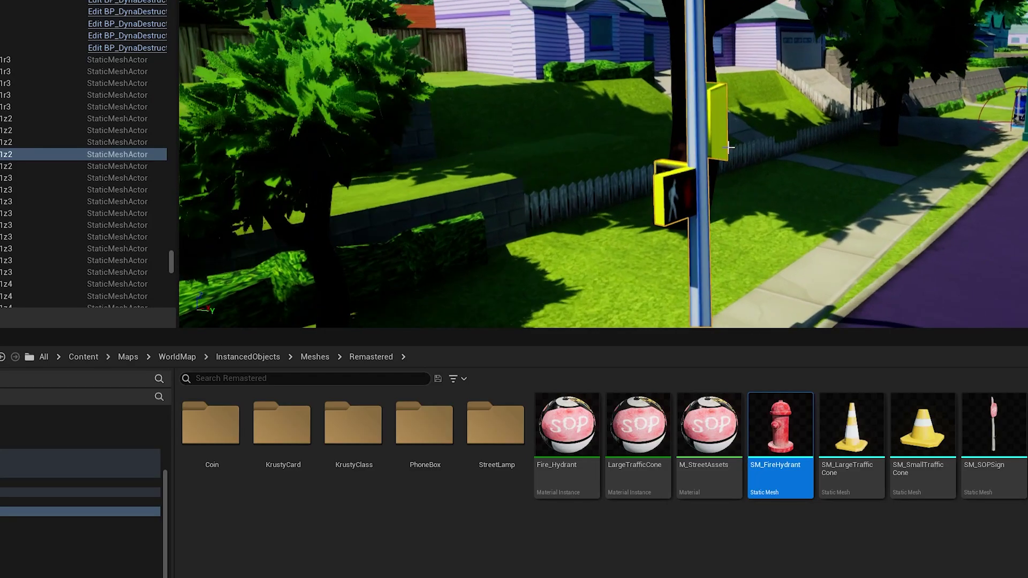
# Step: Replace the static mesh of all selected traffic signals with SM_TrafficLight and check the one by the Springfield Retirement Castle
pyautogui.moveTo(728, 147); pyautogui.dragTo(701, 143, button='right')
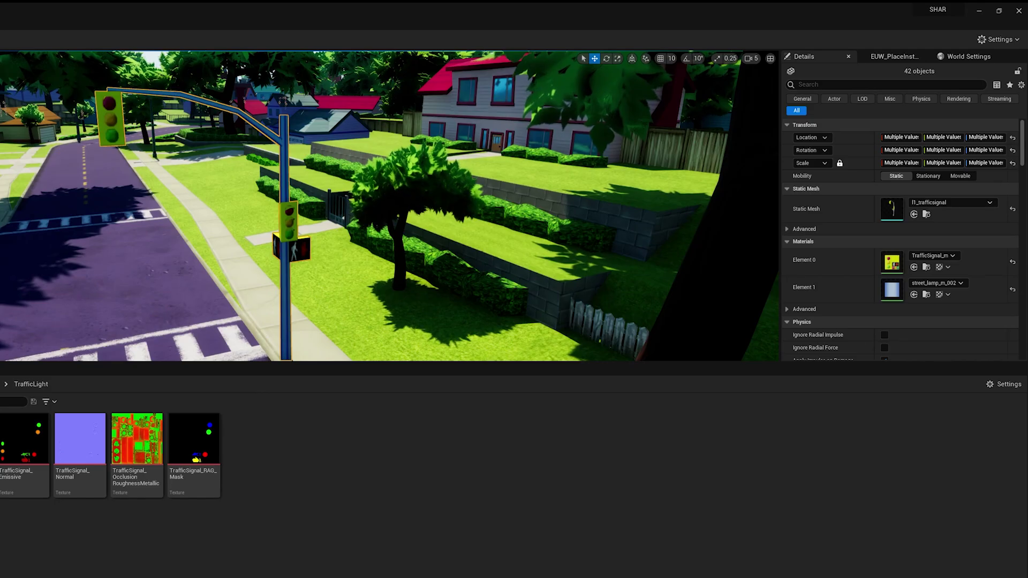
pyautogui.moveTo(1, 449); pyautogui.dragTo(773, 336)
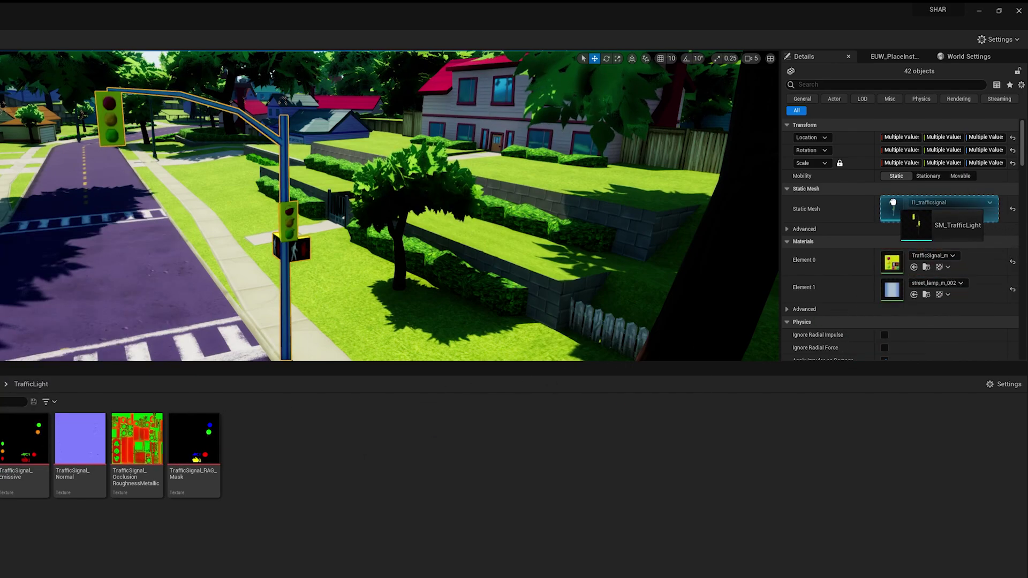
pyautogui.press('s')
pyautogui.moveTo(366, 225); pyautogui.dragTo(128, 230, button='right')
pyautogui.press('w')
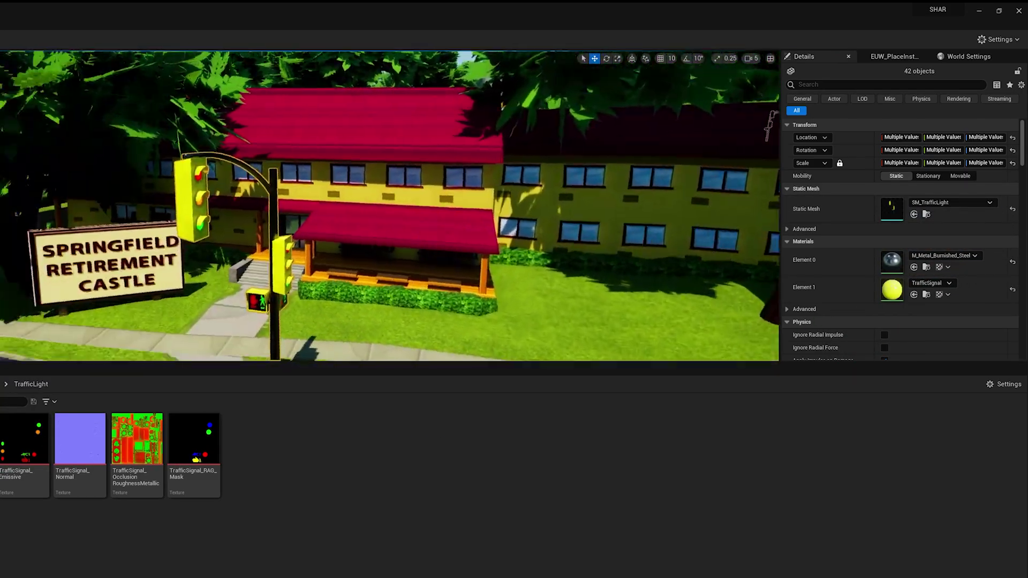